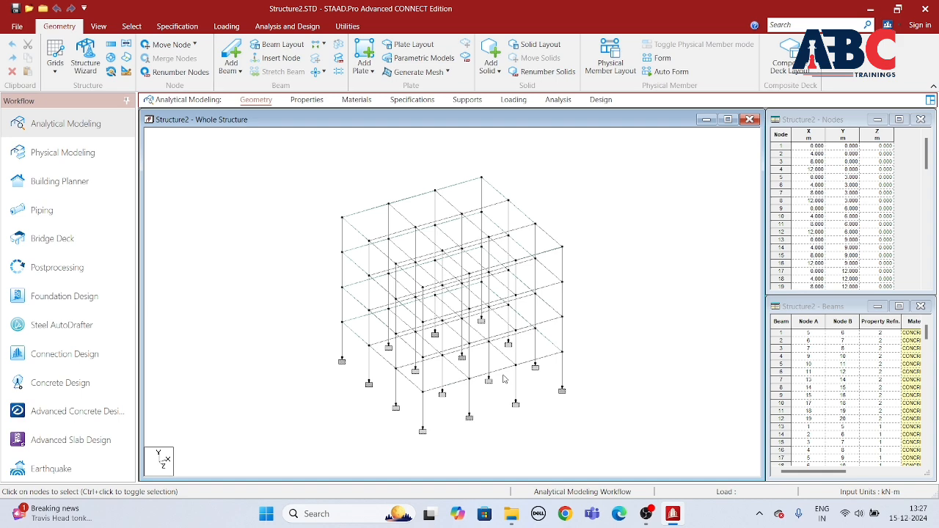
# Review the building frame's geometry, section properties, materials, beam offset specifications and supports.
pyautogui.scroll(3, 453, 298)
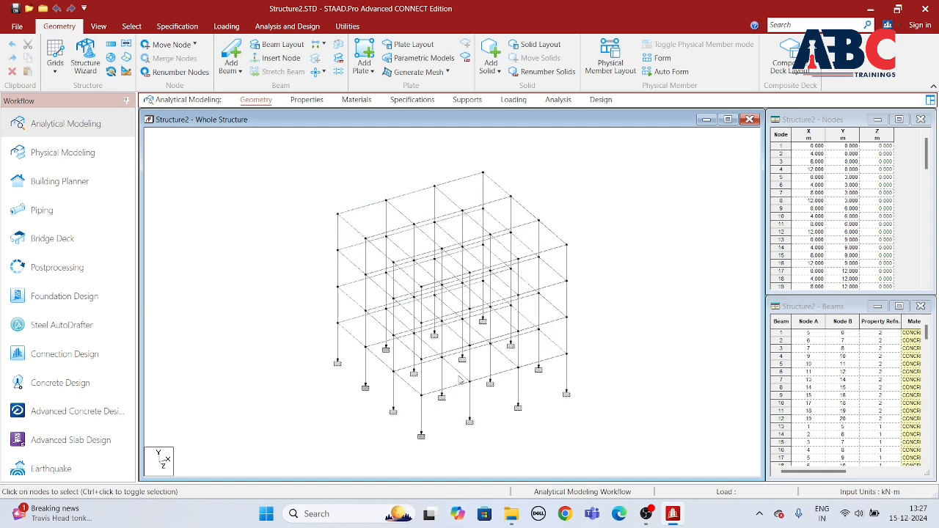
pyautogui.scroll(-3, 459, 380)
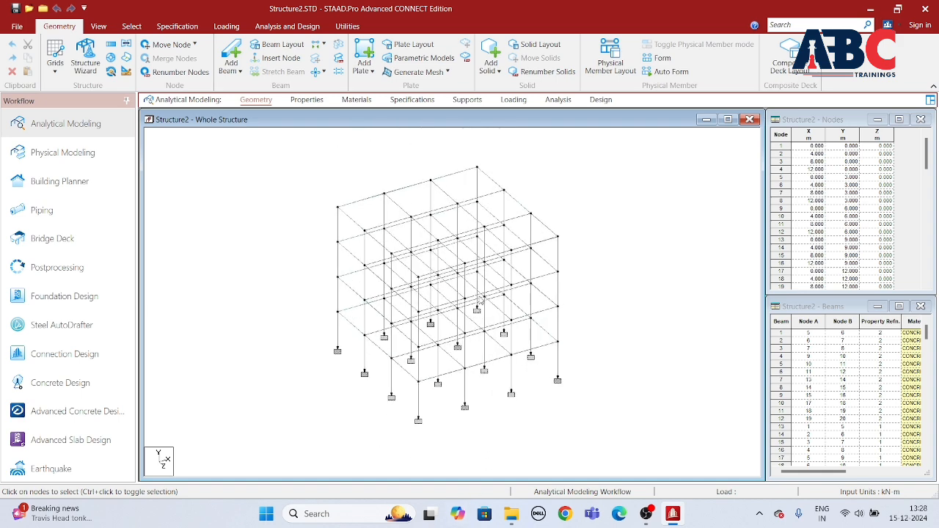
pyautogui.click(308, 101)
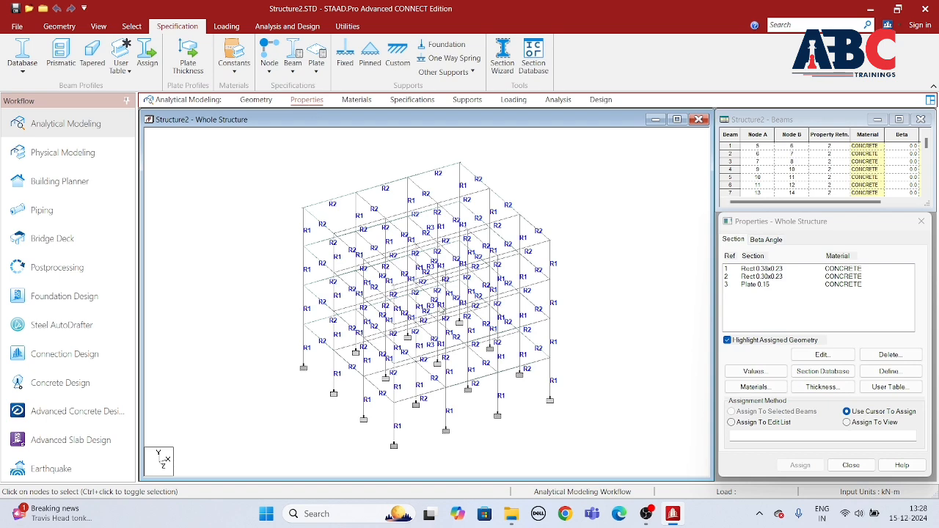
pyautogui.click(356, 99)
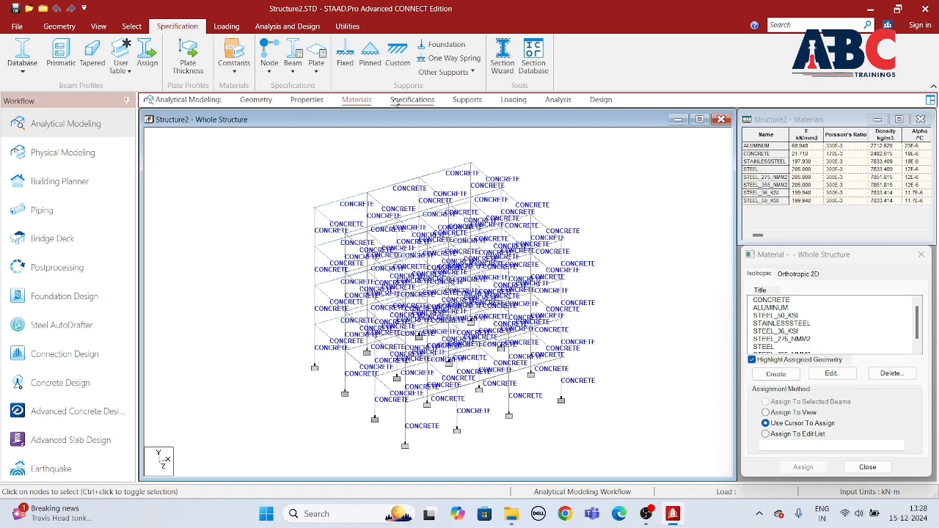
pyautogui.click(413, 101)
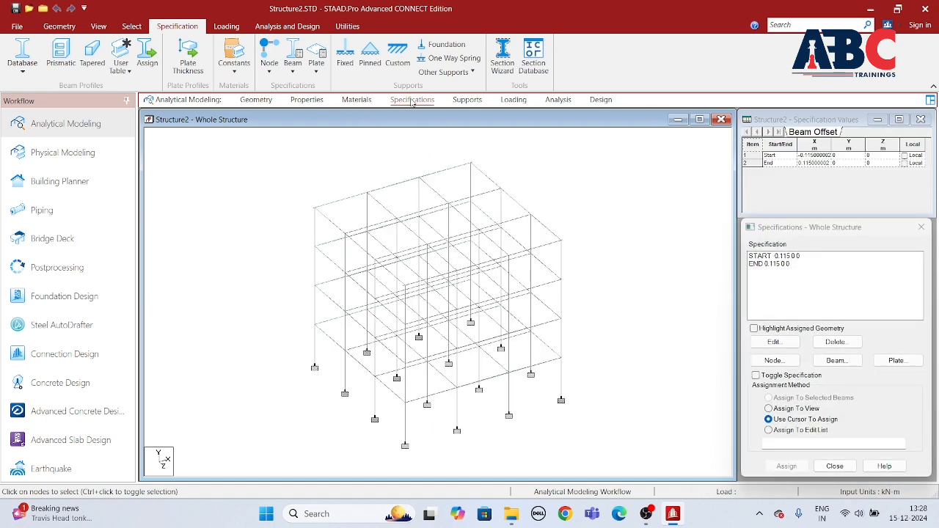
pyautogui.click(468, 100)
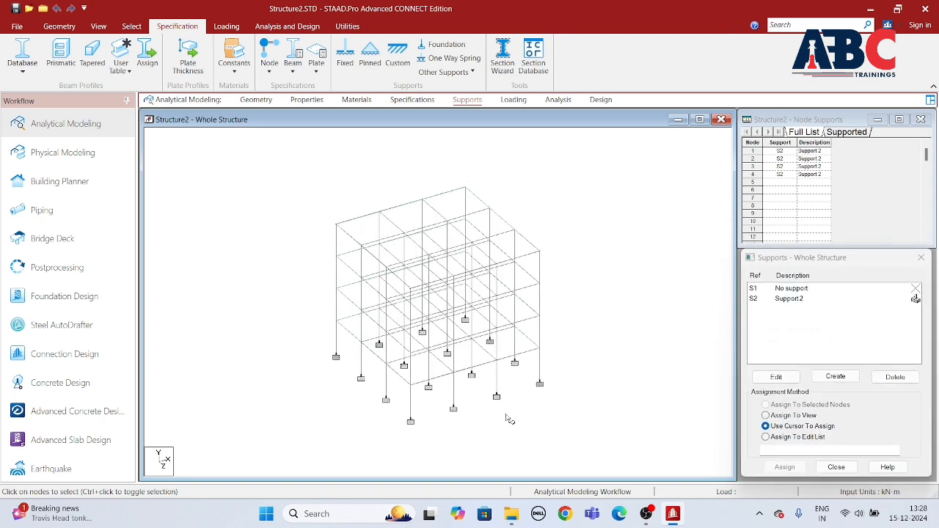
pyautogui.scroll(3, 495, 423)
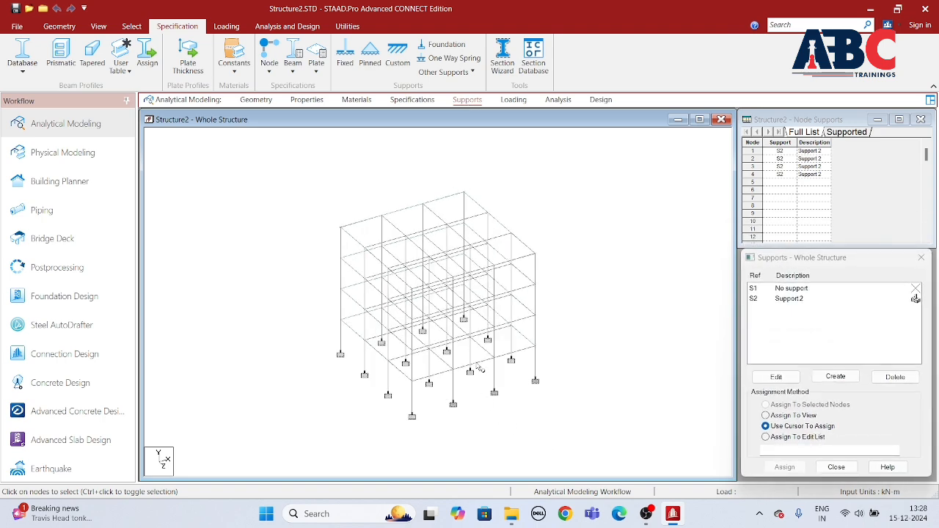
# Start a new seismic definition for the structure using the Indian: IS 1893-2016 code.
pyautogui.click(514, 100)
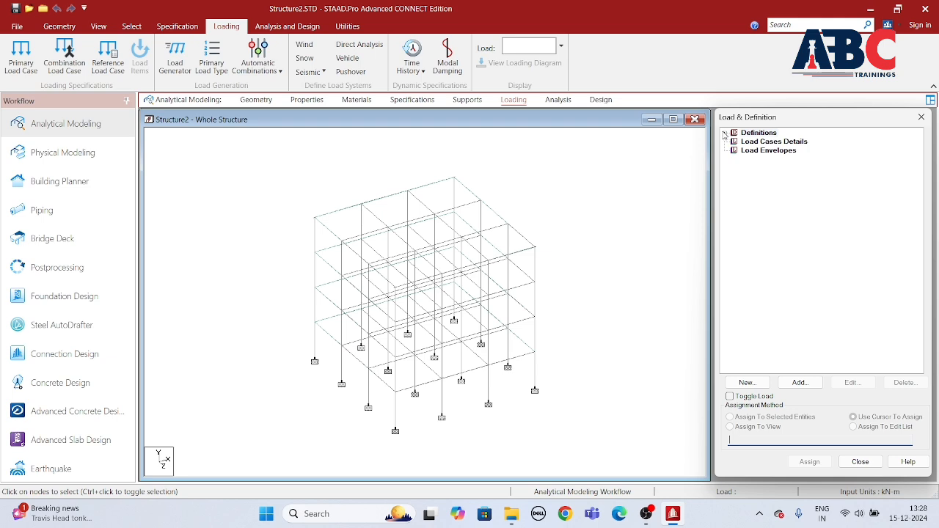
pyautogui.click(725, 135)
pyautogui.scroll(-1, 327, 388)
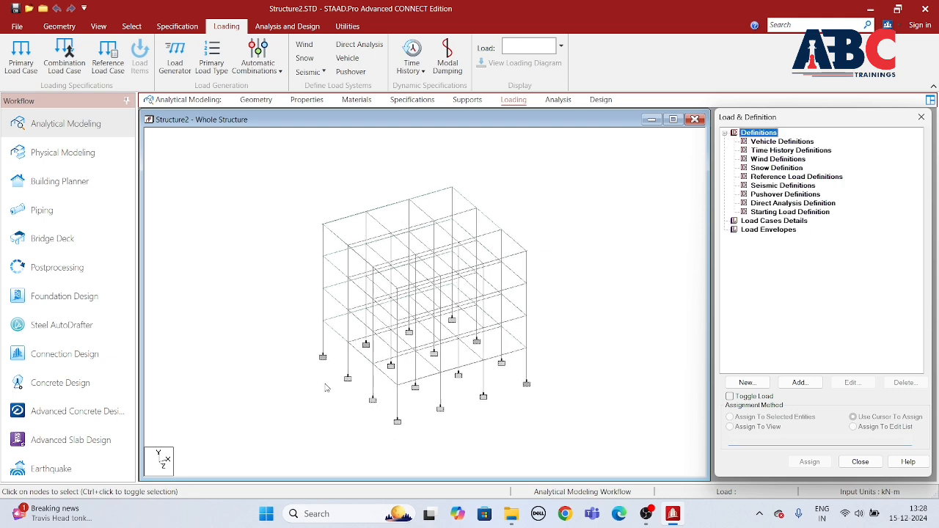
pyautogui.scroll(3, 330, 384)
pyautogui.scroll(1, 355, 378)
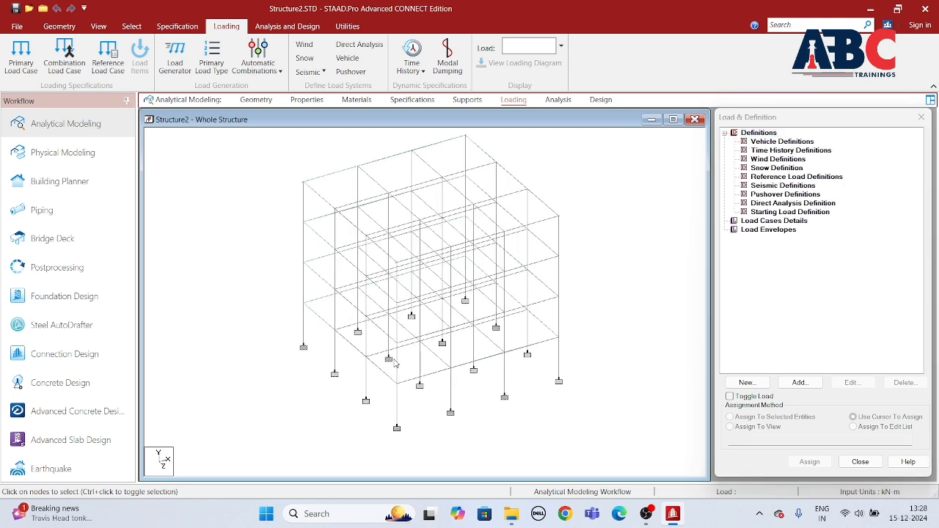
pyautogui.click(779, 187)
pyautogui.click(800, 382)
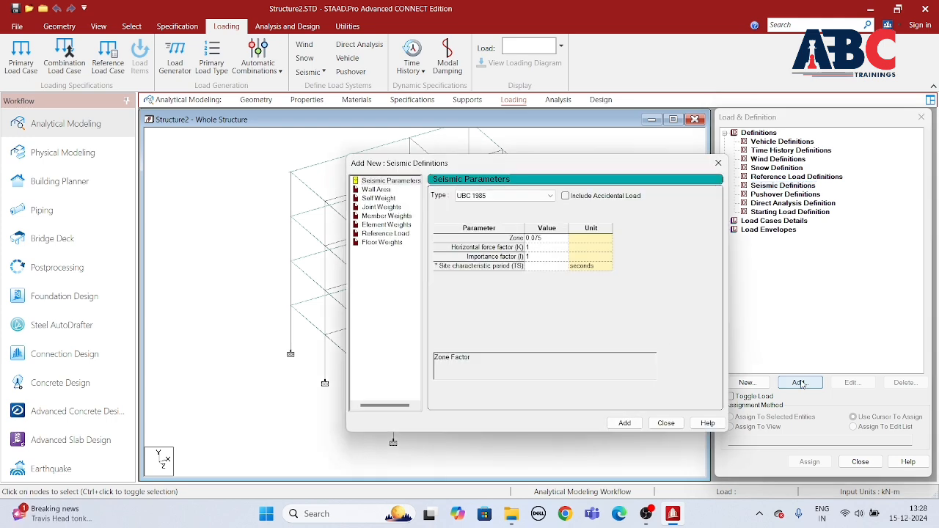
pyautogui.click(514, 196)
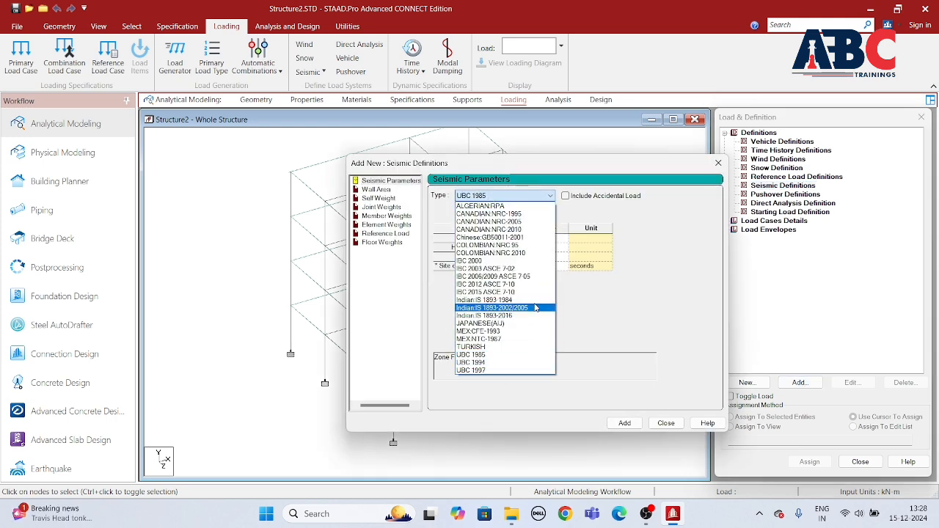
pyautogui.click(491, 317)
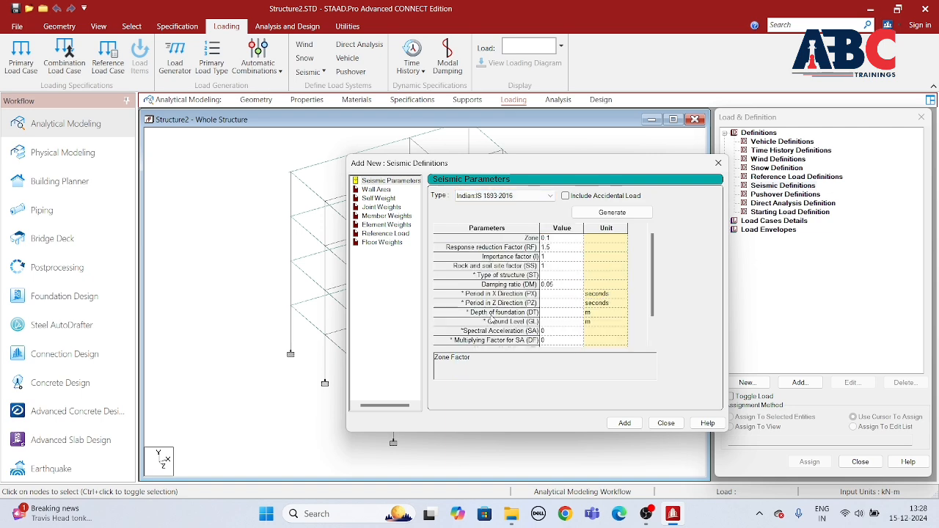
# Set the seismic zone city to Aurangabad and the response reduction type to RC buildings with Ordinary Moment Resisting Frame.
pyautogui.click(601, 213)
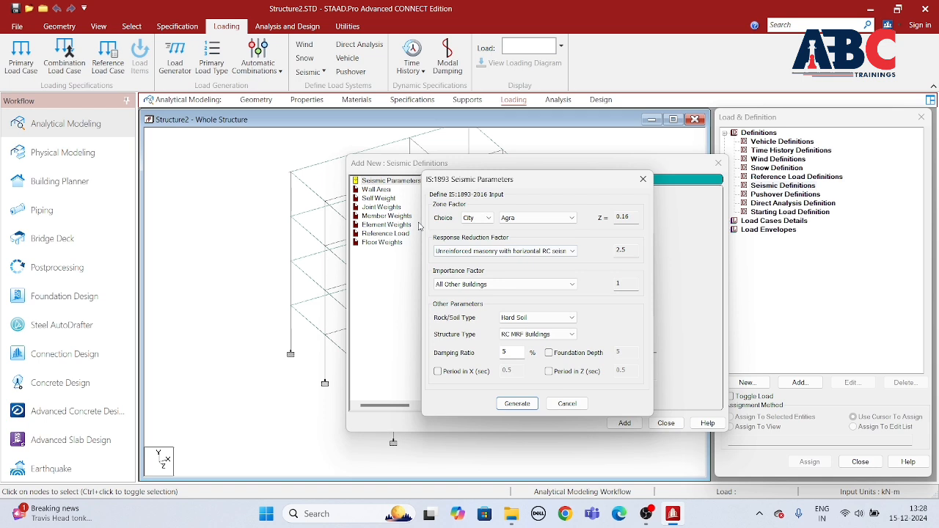
pyautogui.click(519, 218)
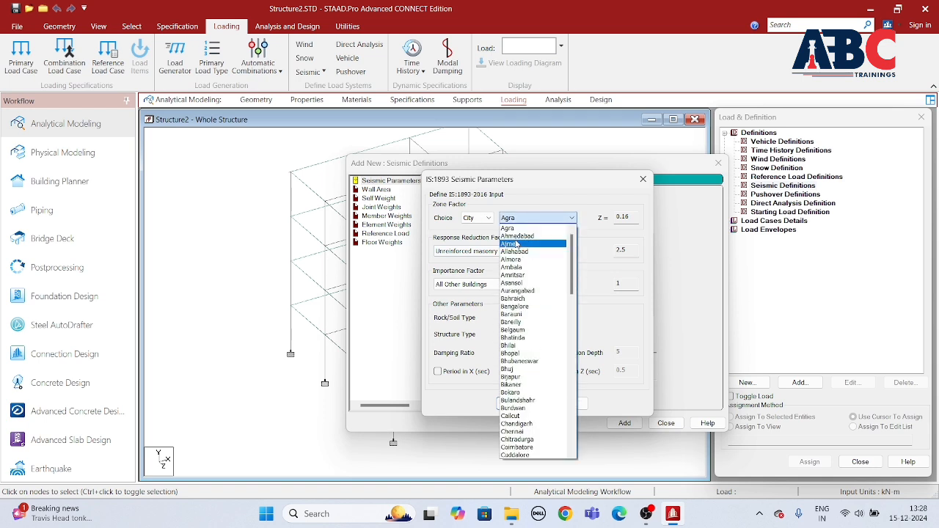
pyautogui.click(533, 293)
pyautogui.click(485, 251)
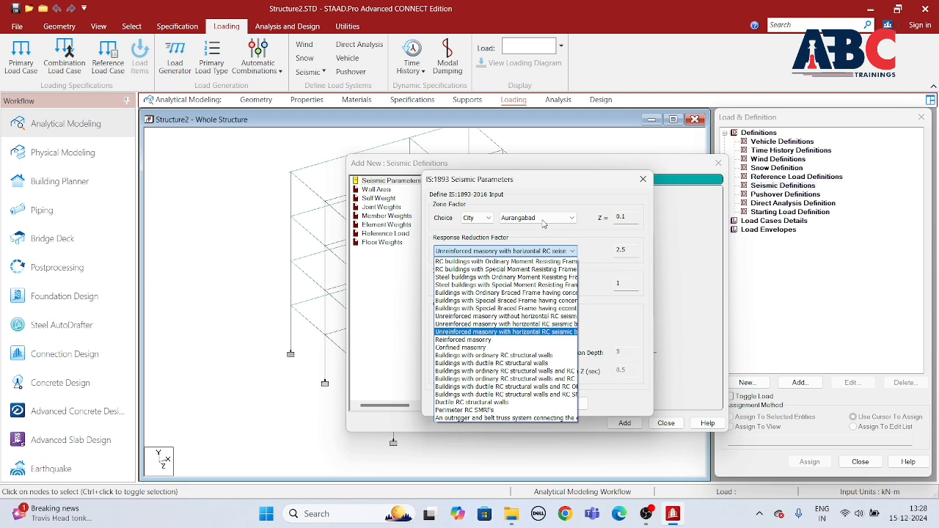
pyautogui.click(455, 264)
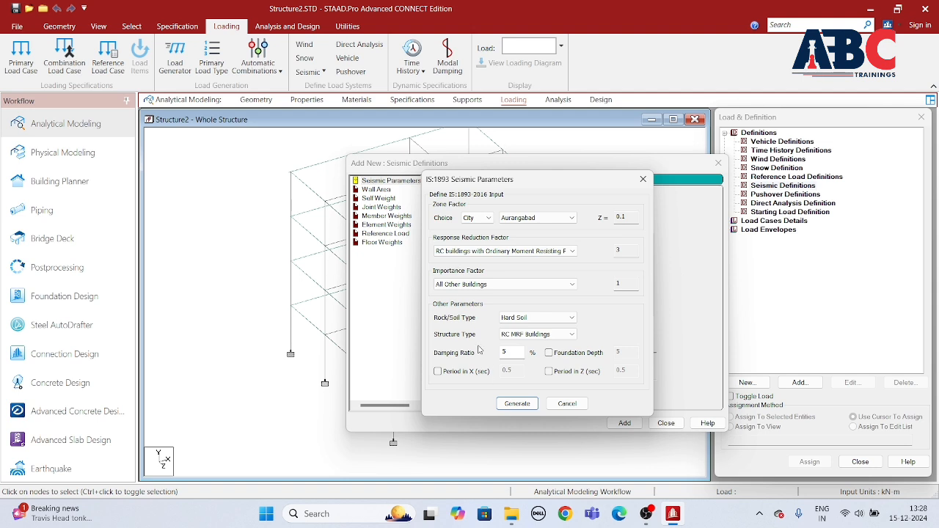
# Choose Residential or commercial Buildings importance, Medium Soil and RC MRF Buildings, and add the generated seismic parameters to the definition.
pyautogui.click(468, 288)
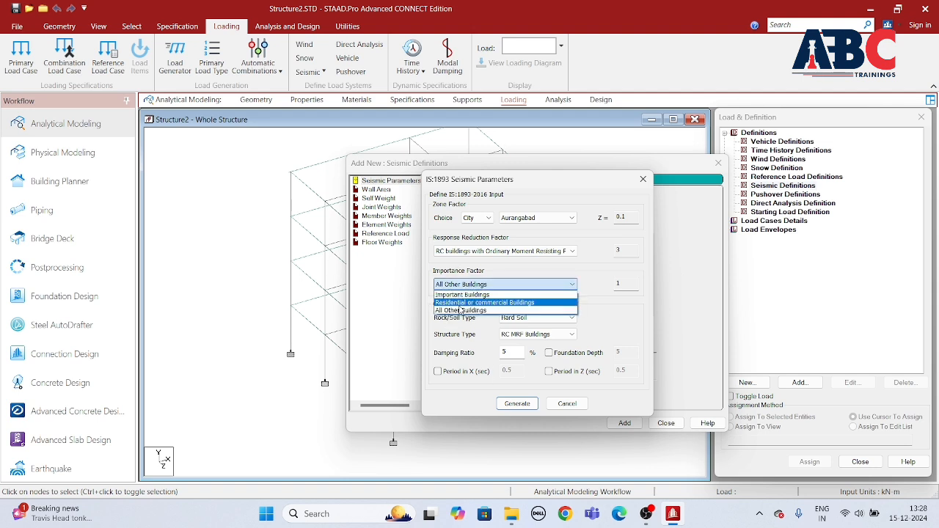
pyautogui.click(460, 307)
pyautogui.click(514, 320)
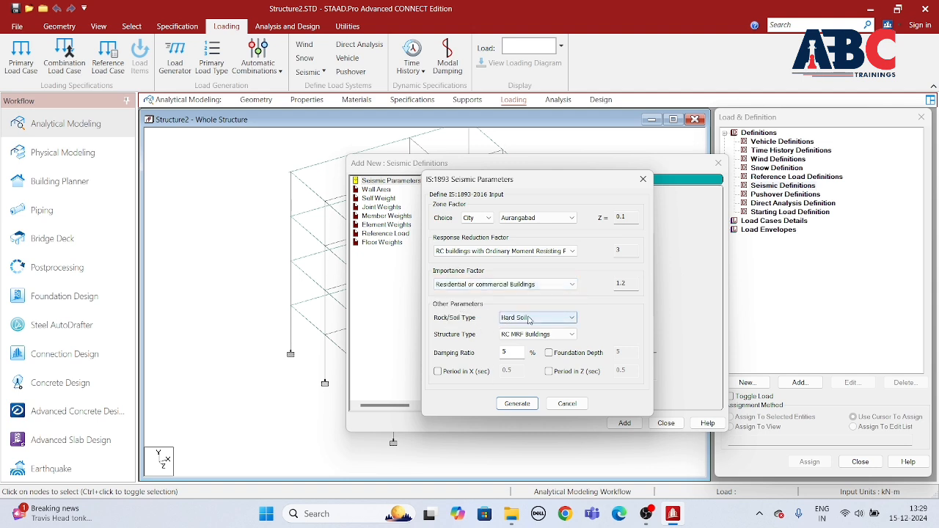
pyautogui.click(517, 335)
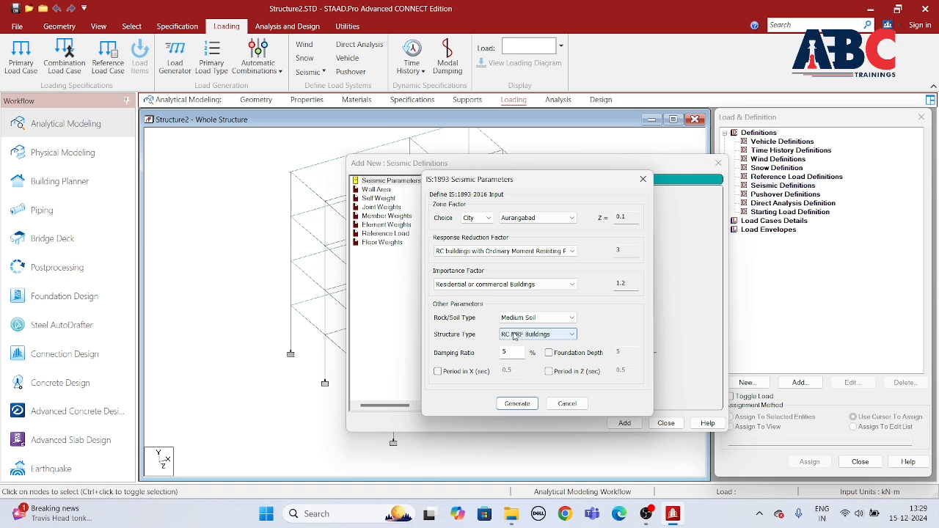
pyautogui.click(546, 336)
pyautogui.click(529, 342)
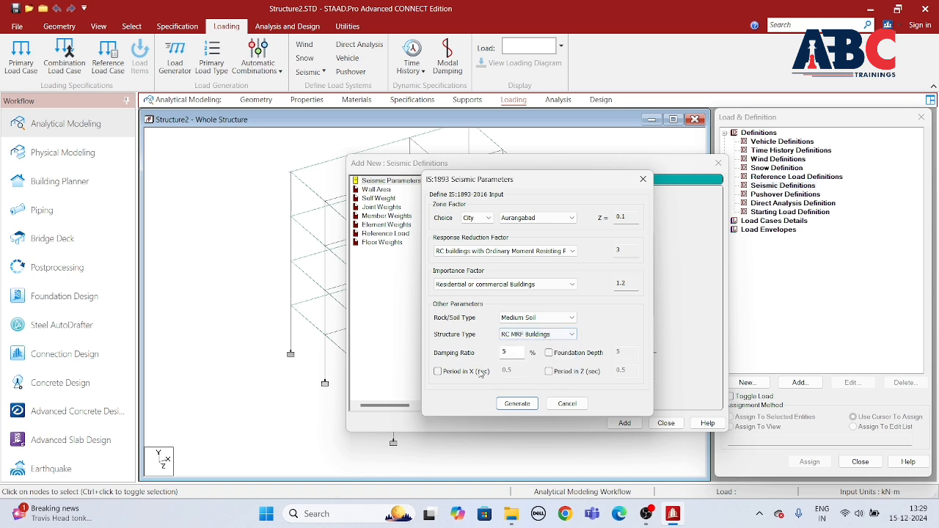
pyautogui.click(512, 404)
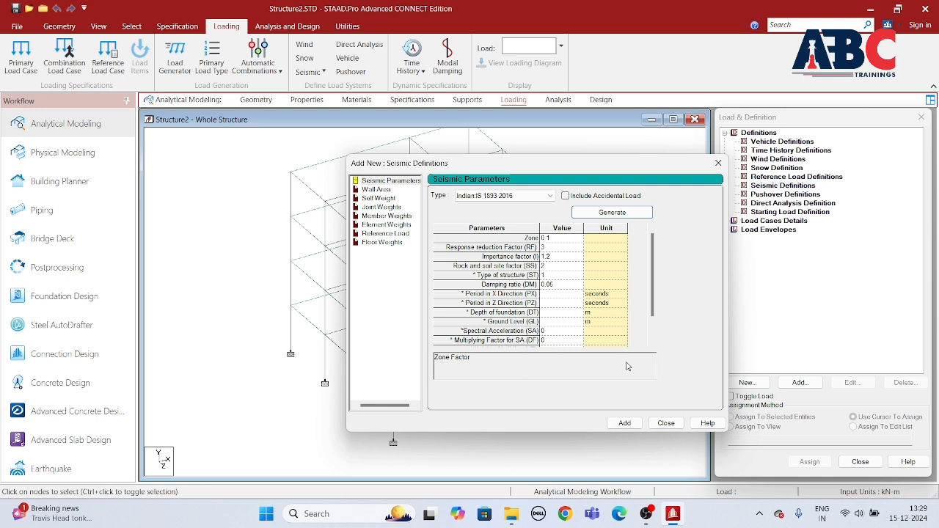
pyautogui.click(623, 423)
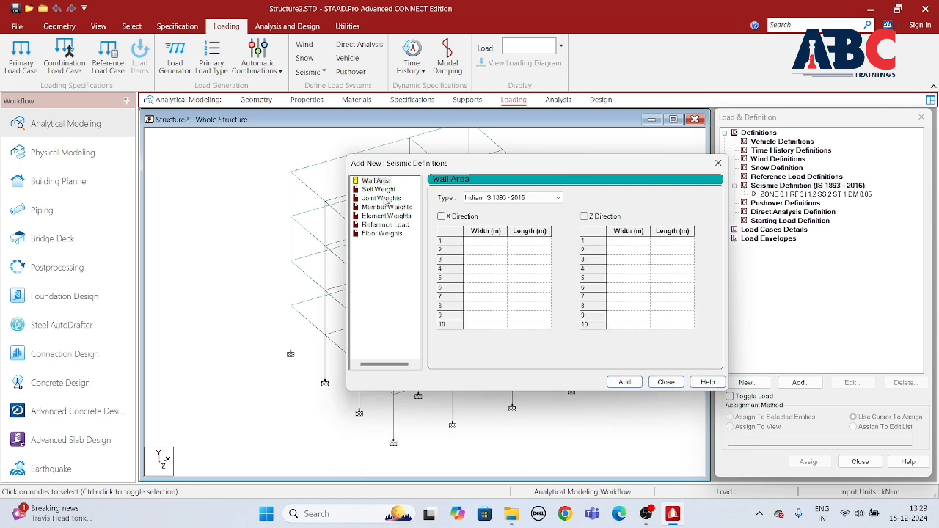
# Add a UNI member weight of 8.75 kN/m with an ending distance of 12 m to the seismic definition.
pyautogui.click(385, 199)
pyautogui.click(384, 209)
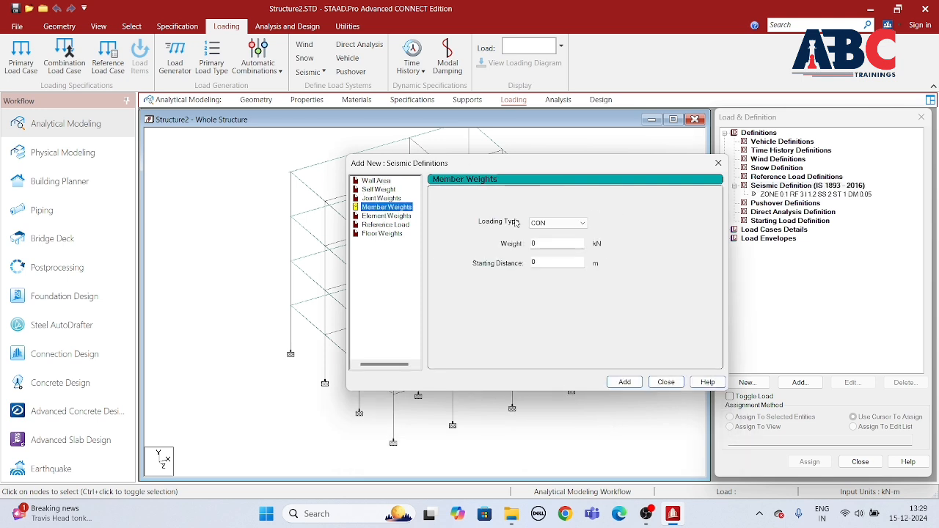
pyautogui.click(558, 222)
pyautogui.click(555, 240)
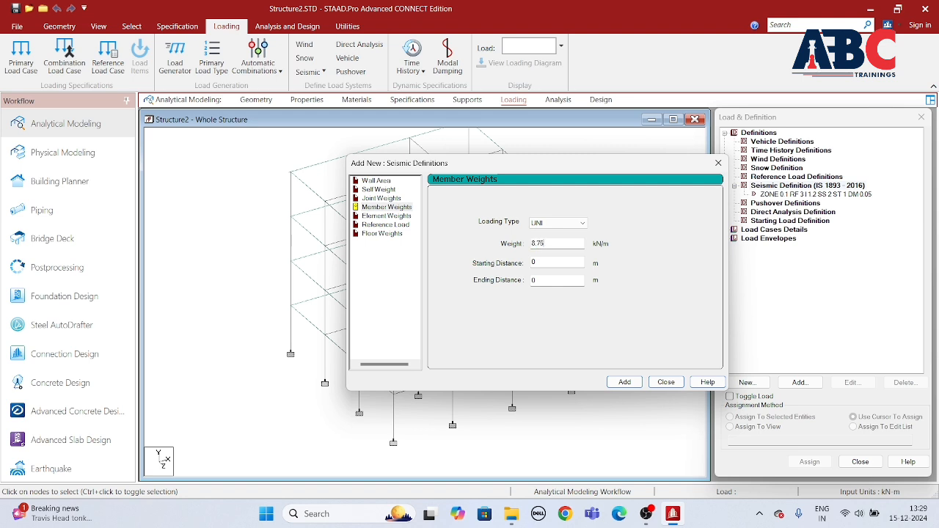
pyautogui.click(550, 262)
pyautogui.press('Tab')
pyautogui.write('12')
pyautogui.click(624, 382)
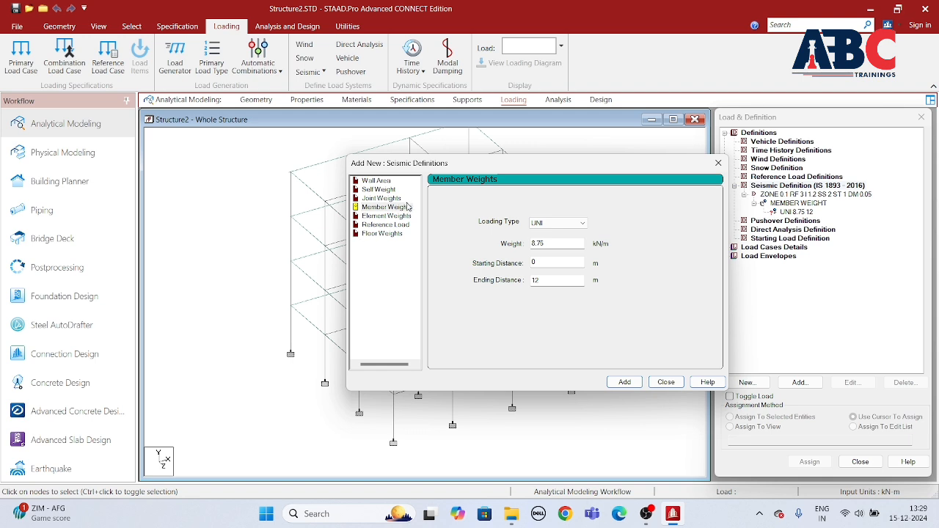
# Add a floor weight of 3.75 kN/m2 over a Y range of 0 to 12 m and finish the seismic definition.
pyautogui.click(385, 216)
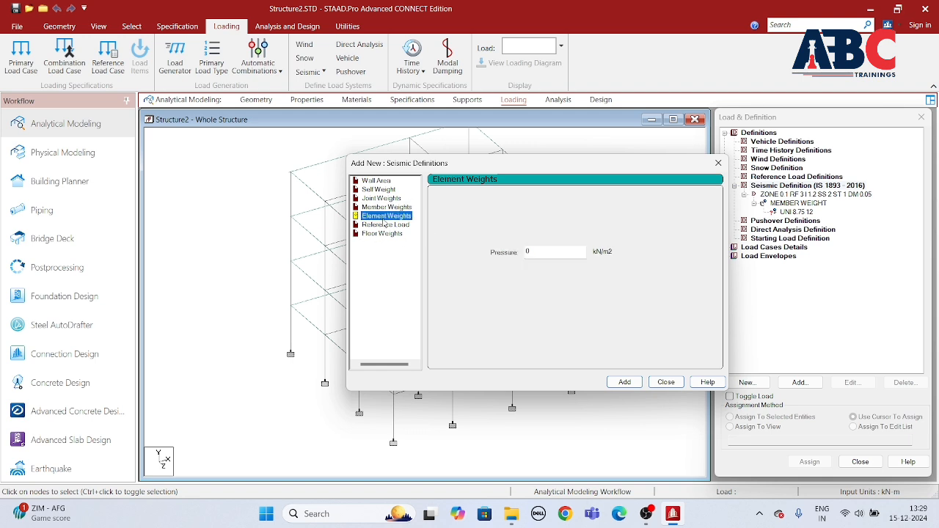
pyautogui.click(382, 233)
pyautogui.doubleClick(483, 239)
pyautogui.write('3.75')
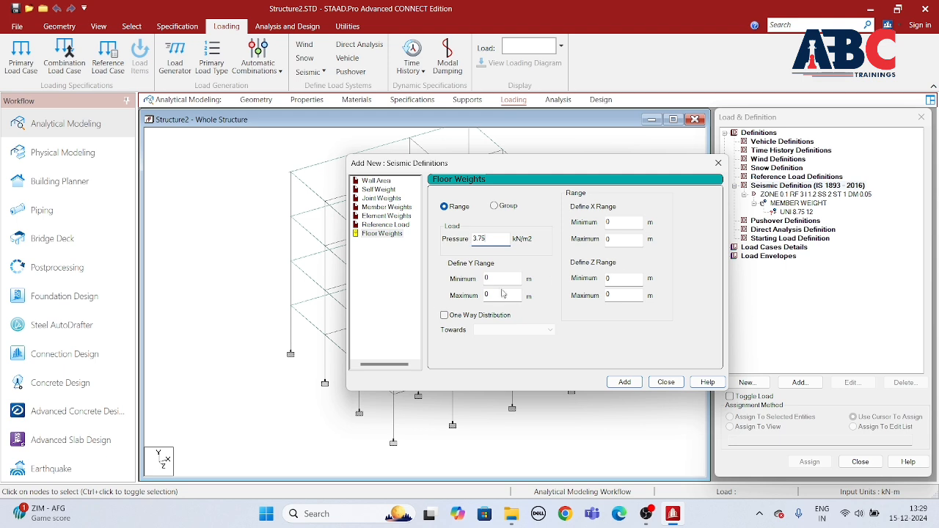
pyautogui.moveTo(494, 296); pyautogui.dragTo(452, 300)
pyautogui.click(633, 383)
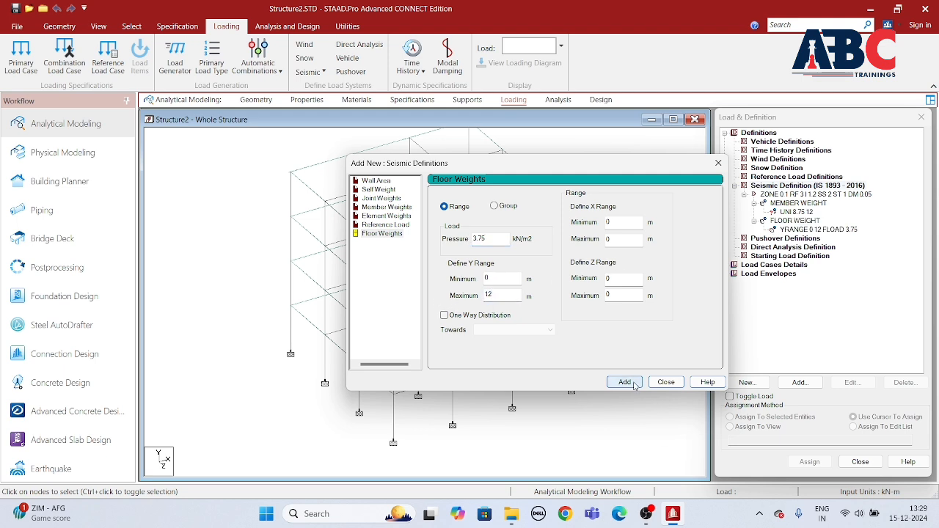
pyautogui.click(378, 189)
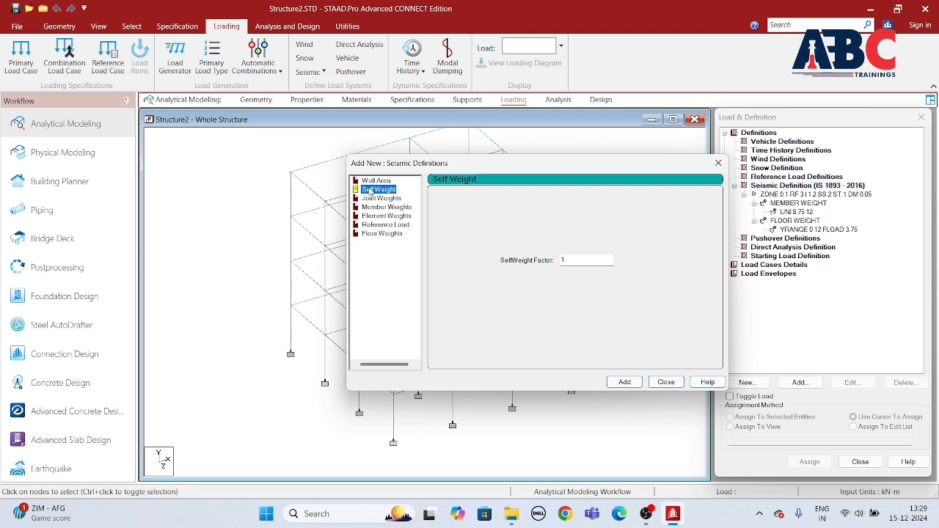
pyautogui.click(666, 383)
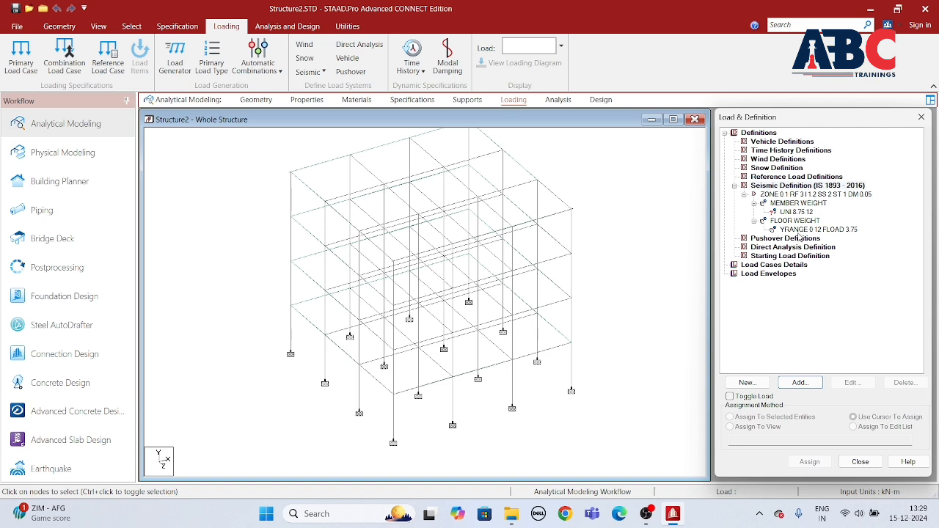
# Add primary load case 1 with the Seismic loading type and the title SLX.
pyautogui.click(770, 265)
pyautogui.click(799, 382)
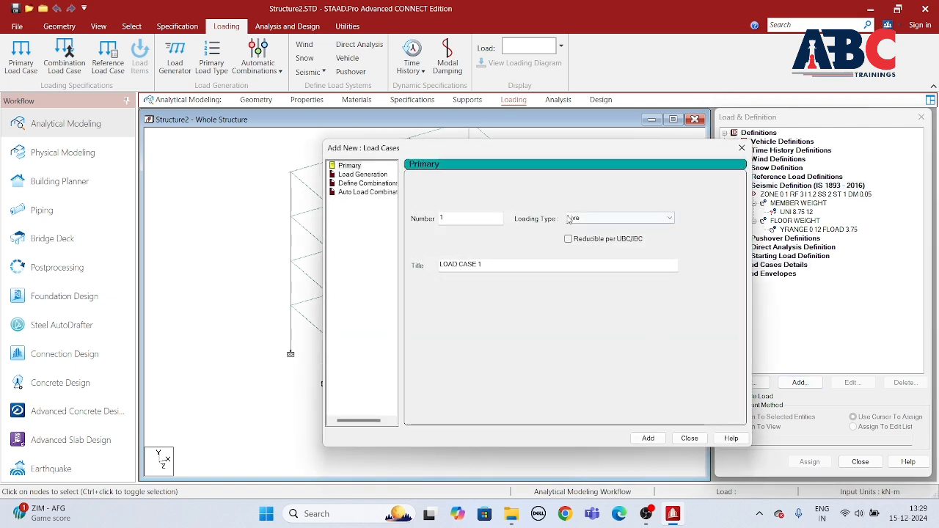
pyautogui.click(601, 218)
pyautogui.click(584, 260)
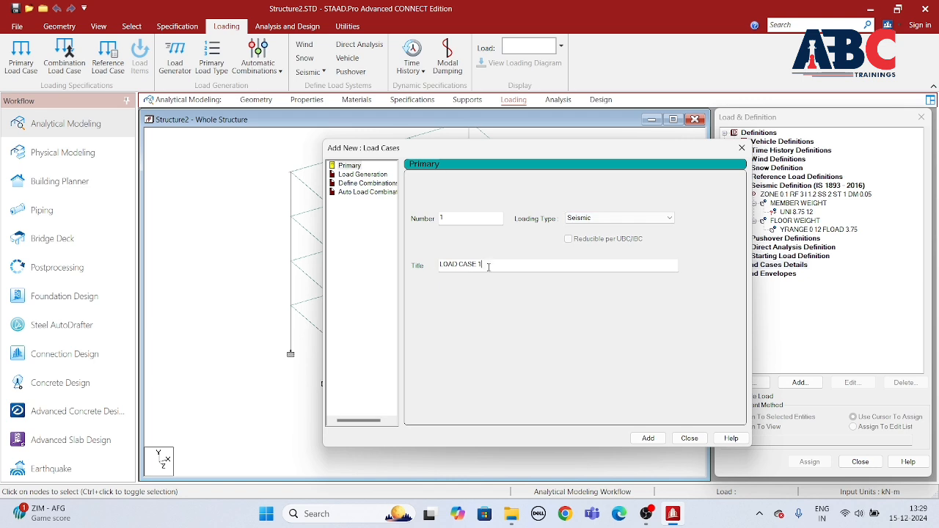
pyautogui.press('Tab')
pyautogui.write('SLX')
pyautogui.moveTo(463, 266); pyautogui.dragTo(424, 282)
pyautogui.hotkey('ctrl', 'c')
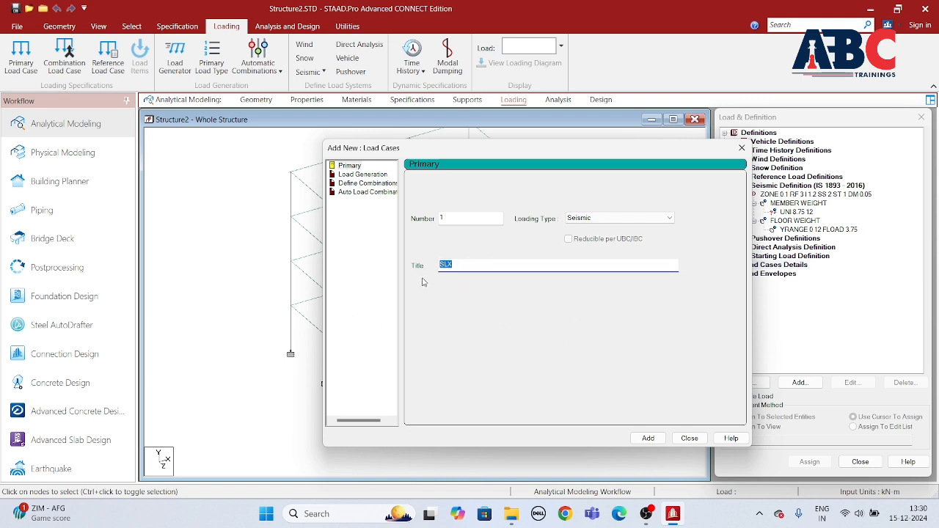
pyautogui.click(652, 438)
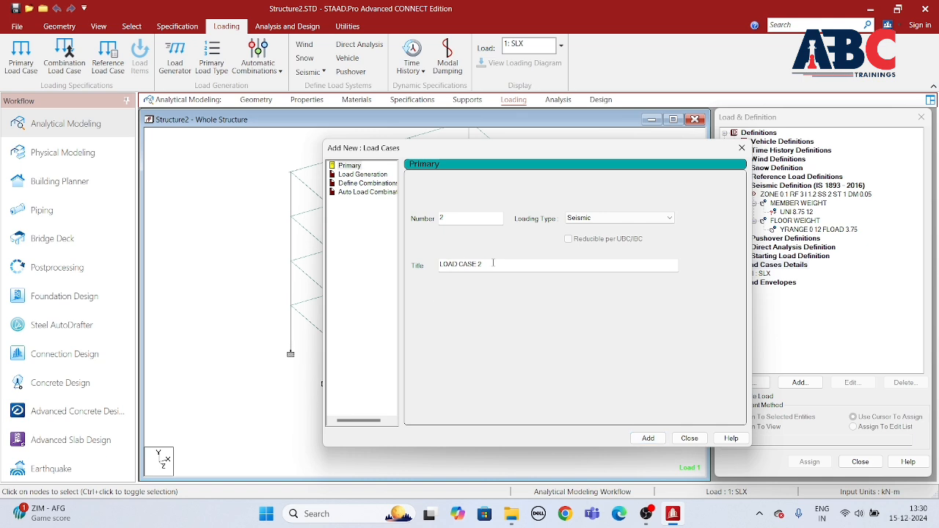
# Add Seismic primary load case 2 titled SLX and load case 3 titled SLZ.
pyautogui.moveTo(493, 263); pyautogui.dragTo(416, 282)
pyautogui.hotkey('ctrl', 'v')
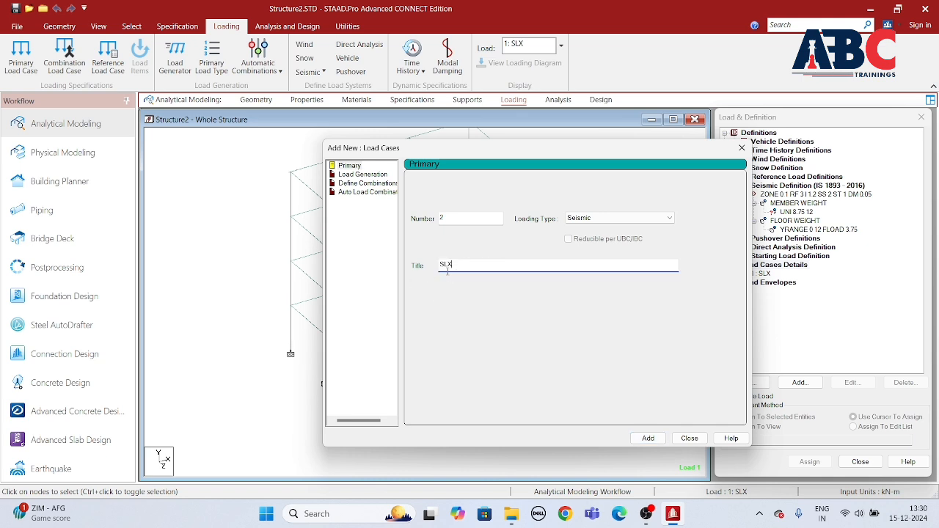
pyautogui.click(648, 438)
pyautogui.moveTo(493, 266); pyautogui.dragTo(382, 273)
pyautogui.hotkey('ctrl', 'v')
pyautogui.click(647, 438)
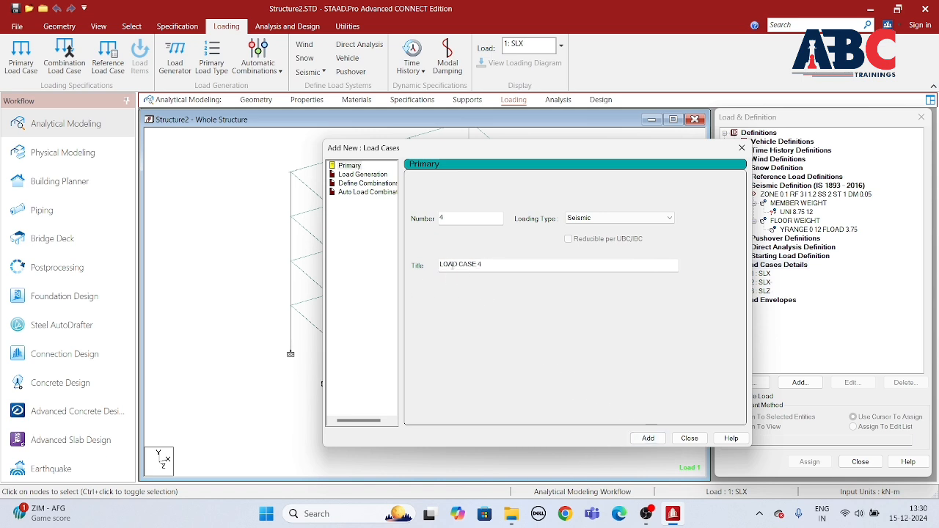
# Add Seismic primary load case 4 titled SLZ and finish creating load cases.
pyautogui.moveTo(482, 265); pyautogui.dragTo(393, 288)
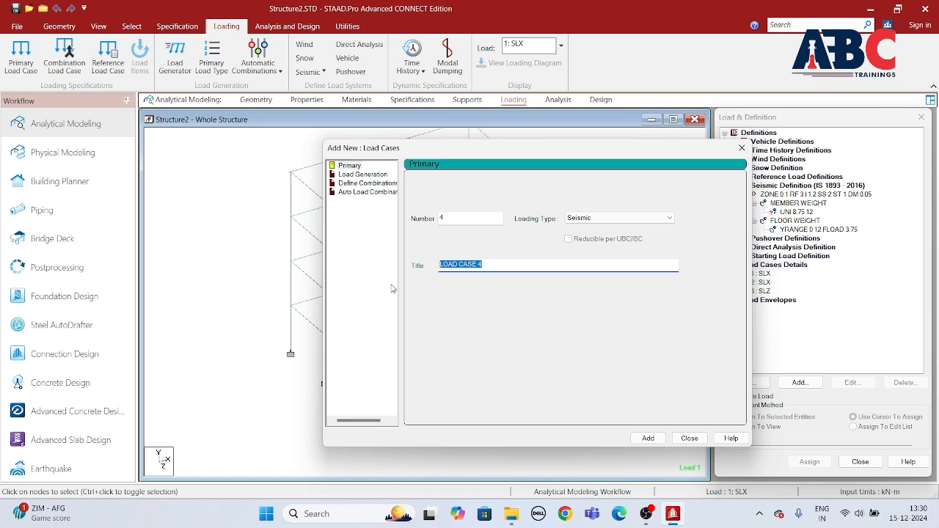
pyautogui.hotkey('ctrl', 'v')
pyautogui.press('BackSpace')
pyautogui.click(648, 438)
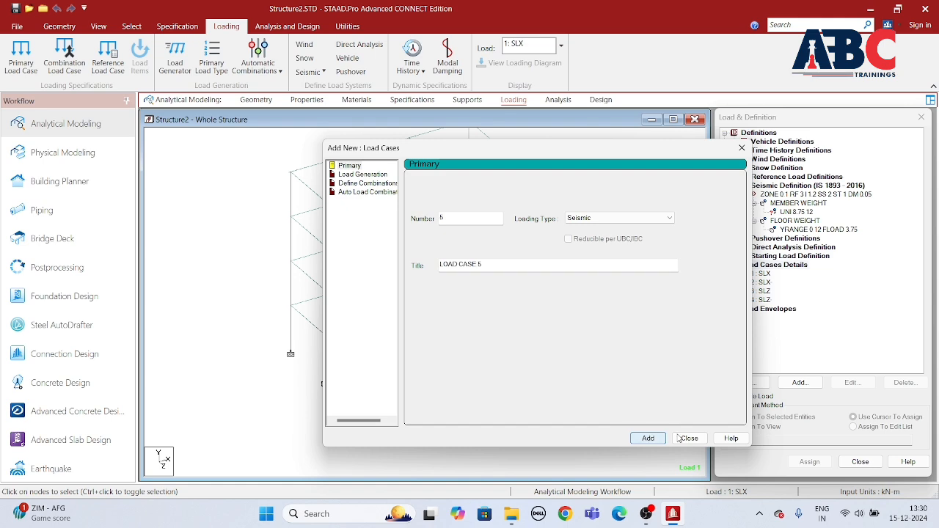
pyautogui.click(689, 438)
pyautogui.click(763, 283)
pyautogui.click(763, 300)
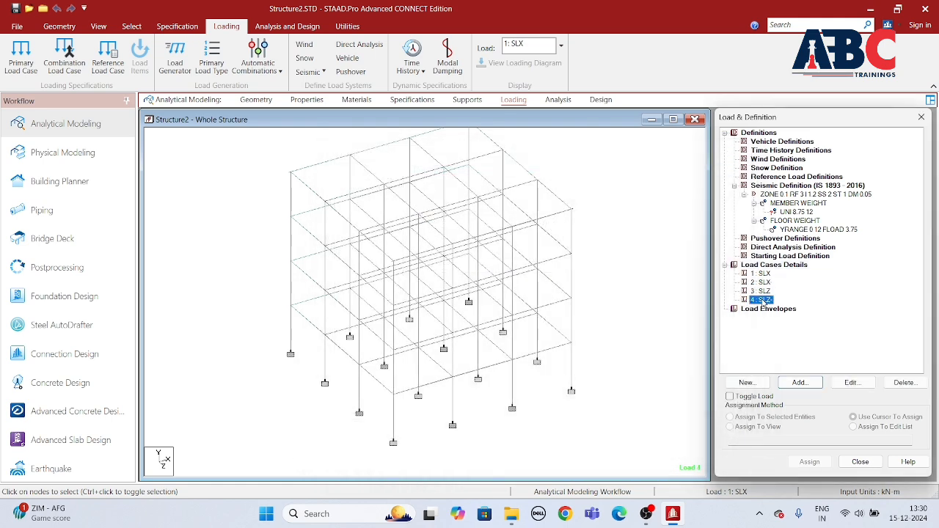
pyautogui.click(764, 273)
# Assign the UNI member weight to all horizontal beams, selected by inverting the selection of members parallel to Y.
pyautogui.click(798, 212)
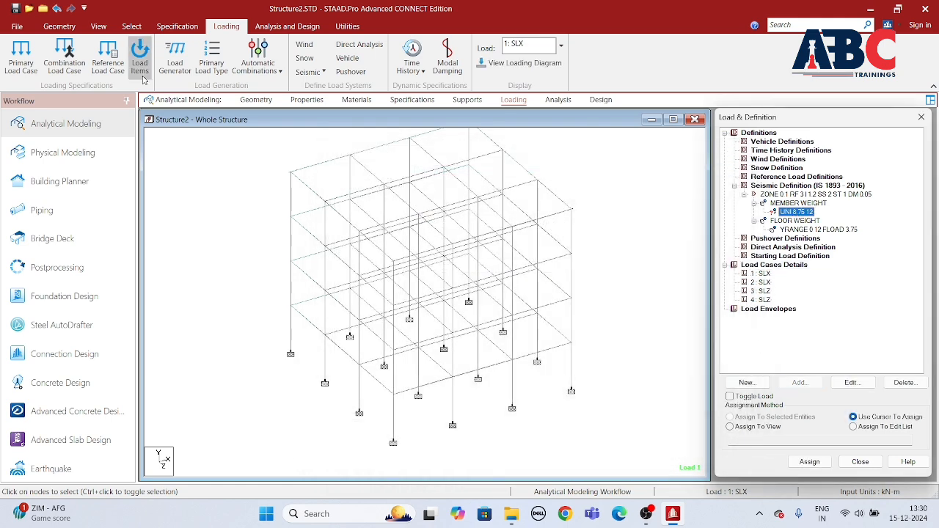
pyautogui.click(132, 26)
pyautogui.click(484, 44)
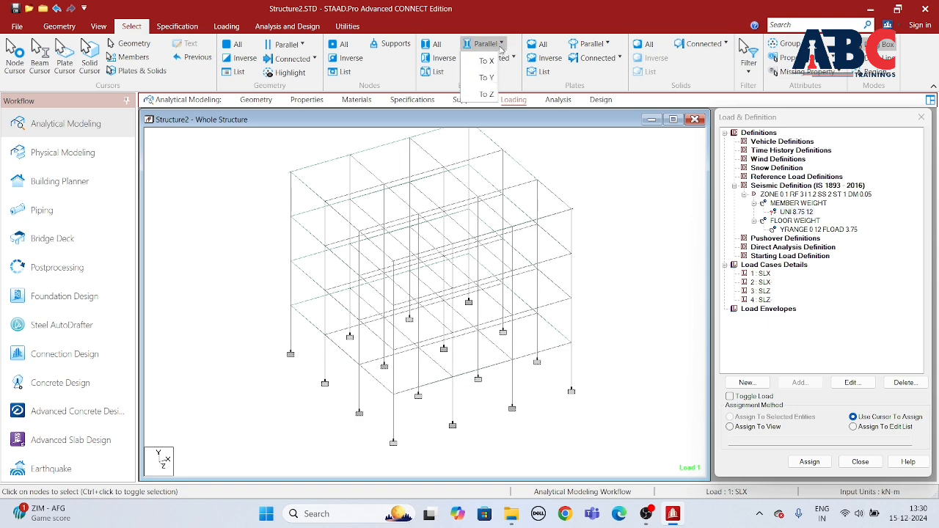
pyautogui.click(481, 76)
pyautogui.click(451, 62)
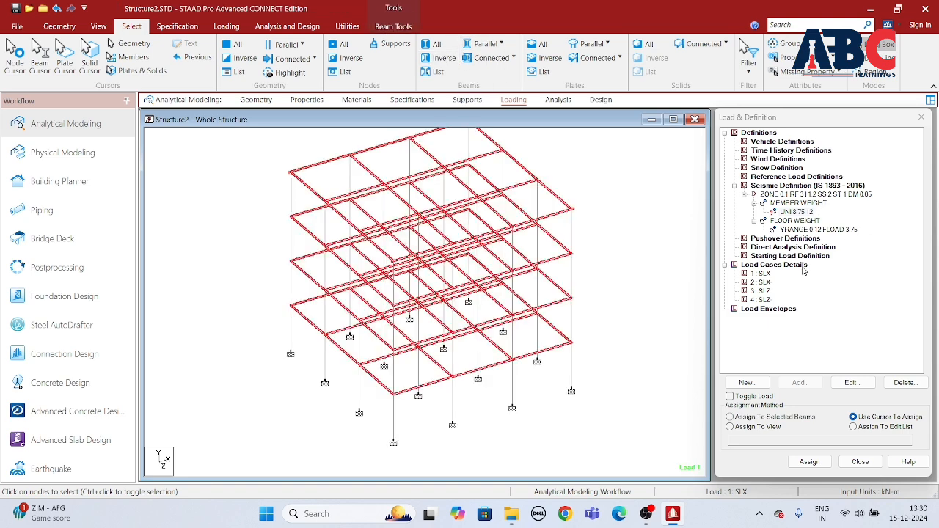
pyautogui.click(763, 418)
pyautogui.click(809, 462)
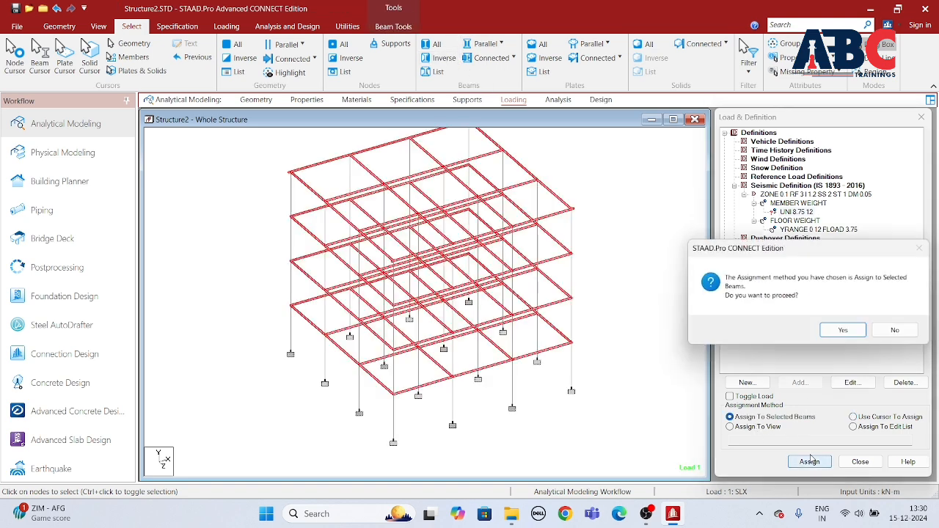
pyautogui.click(838, 330)
# Add a seismic load in the X direction with factor 1 to load case 1.
pyautogui.click(755, 274)
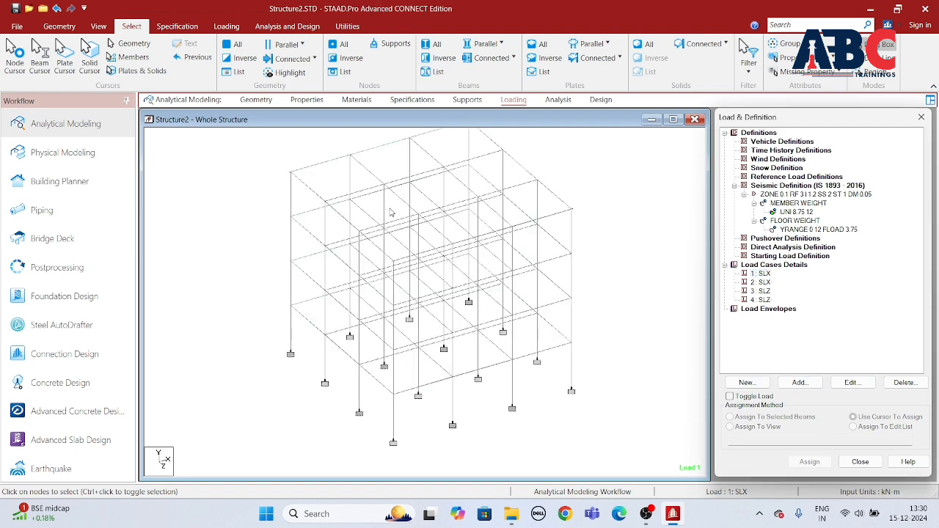
pyautogui.click(800, 382)
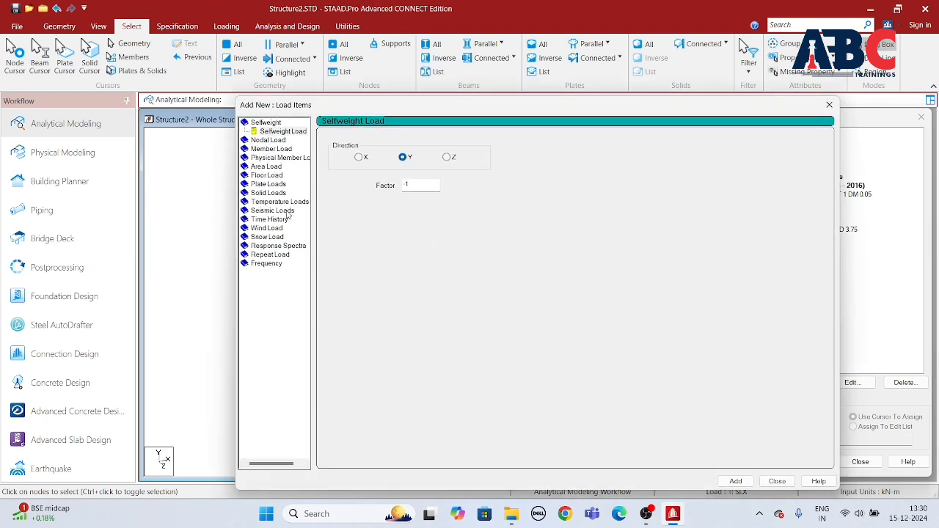
pyautogui.click(275, 219)
pyautogui.click(275, 203)
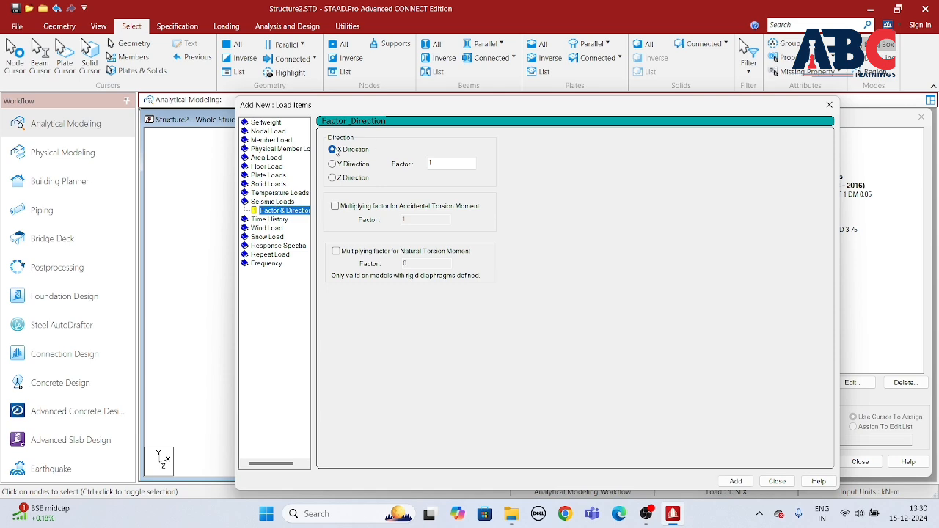
pyautogui.moveTo(552, 109); pyautogui.dragTo(315, 81)
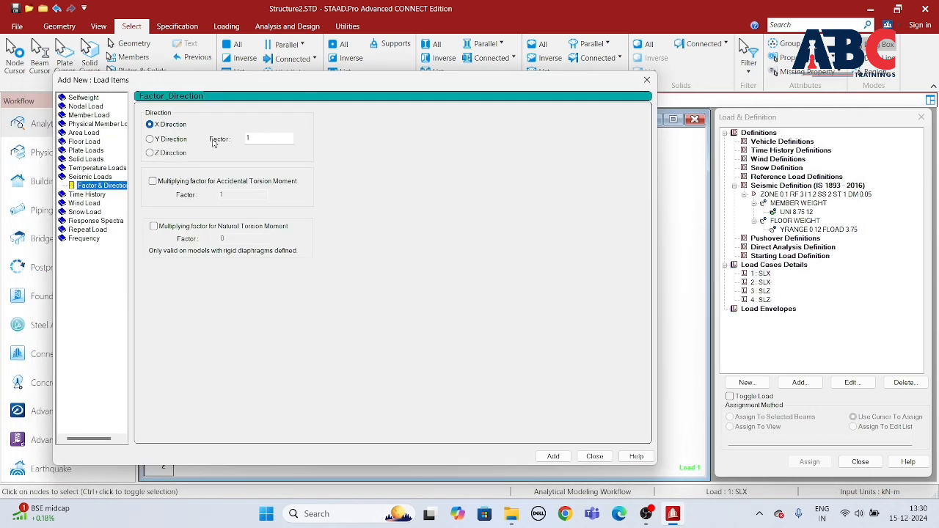
pyautogui.click(553, 456)
pyautogui.click(595, 457)
# Add a seismic load in the X direction with factor -1 to load case 2.
pyautogui.click(762, 291)
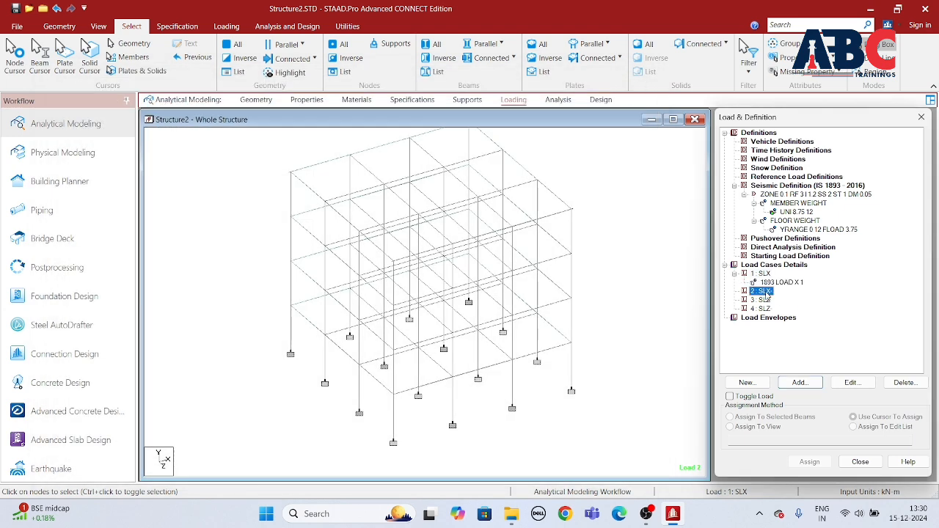
pyautogui.click(798, 382)
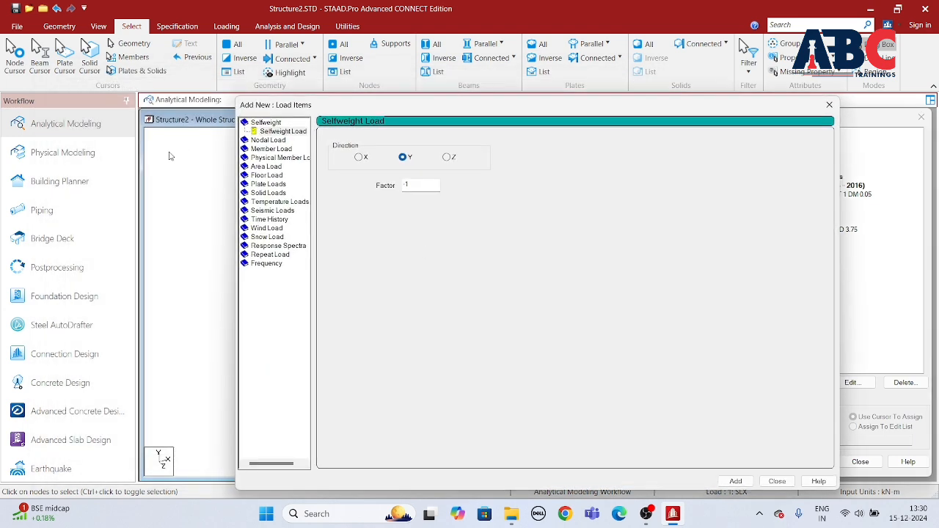
pyautogui.click(273, 211)
pyautogui.doubleClick(440, 163)
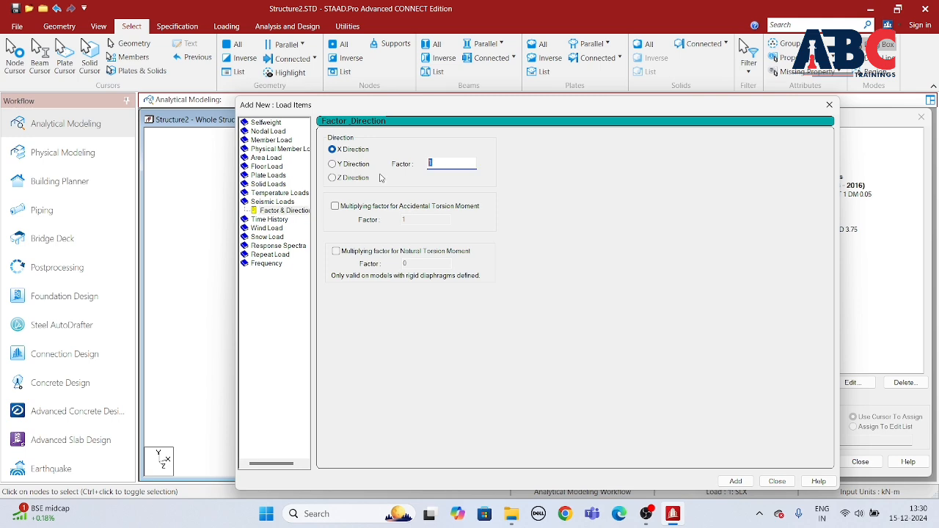
pyautogui.write('-1')
pyautogui.click(735, 482)
pyautogui.click(777, 481)
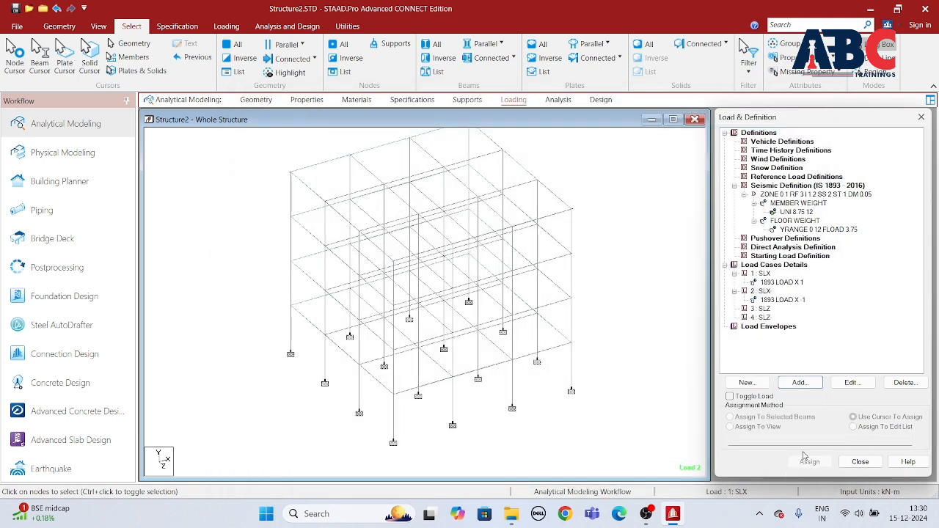
# Add a seismic load in the Z direction with factor 1 to load case 3.
pyautogui.click(763, 309)
pyautogui.click(799, 382)
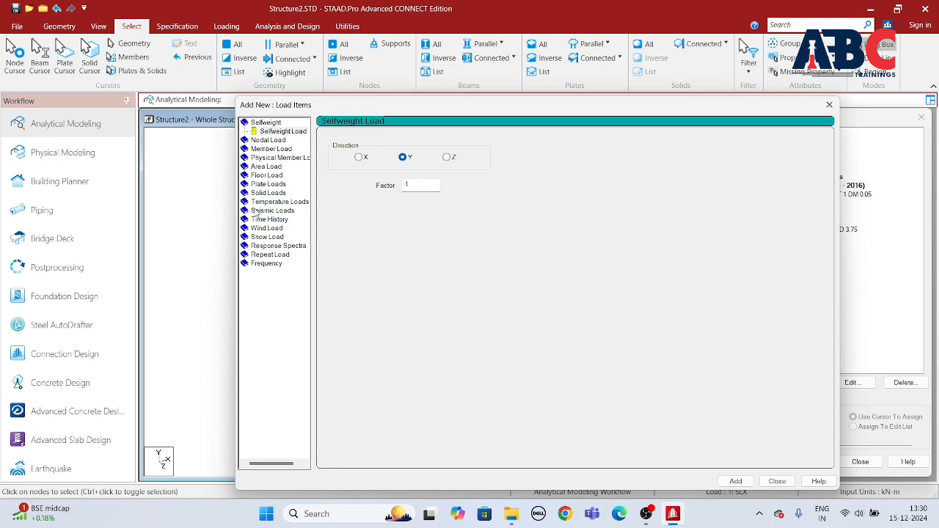
pyautogui.click(277, 212)
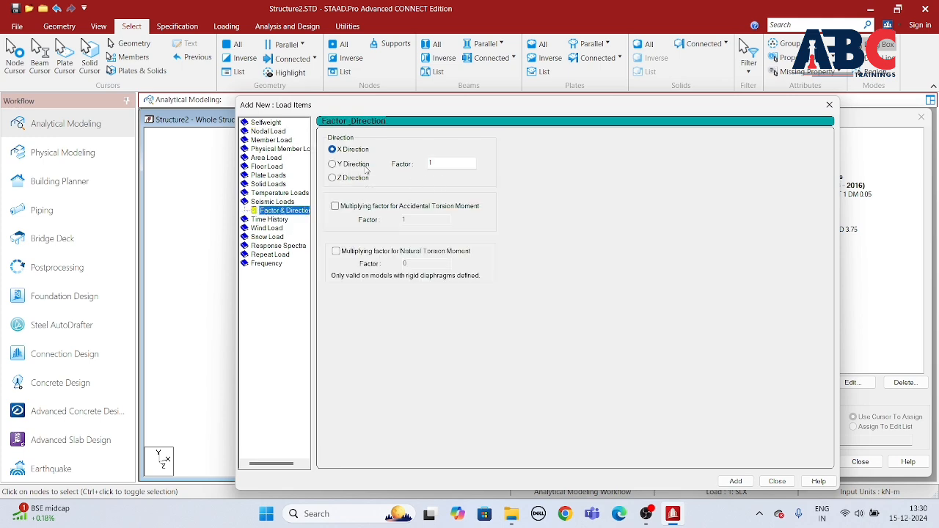
pyautogui.click(333, 177)
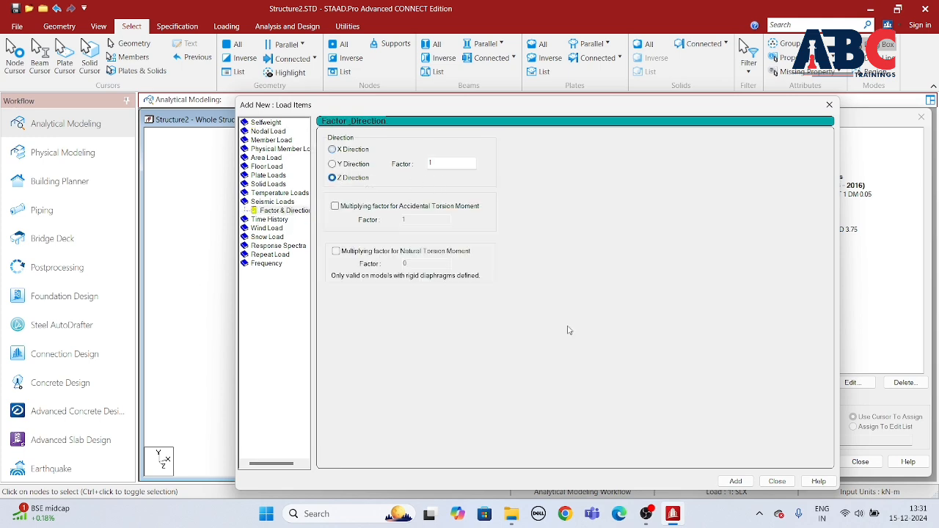
pyautogui.click(735, 482)
pyautogui.click(777, 481)
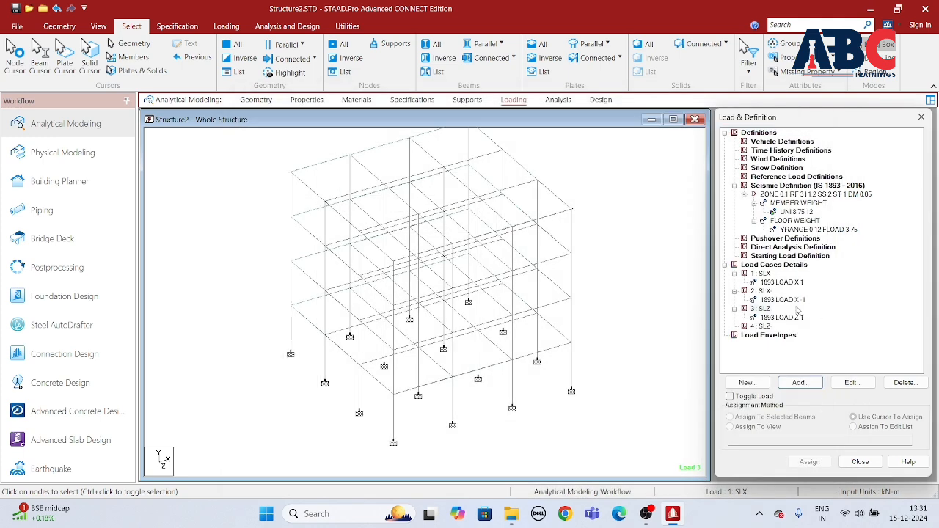
# Add a seismic load in the Z direction with factor -1 to load case 4.
pyautogui.click(799, 384)
pyautogui.click(277, 212)
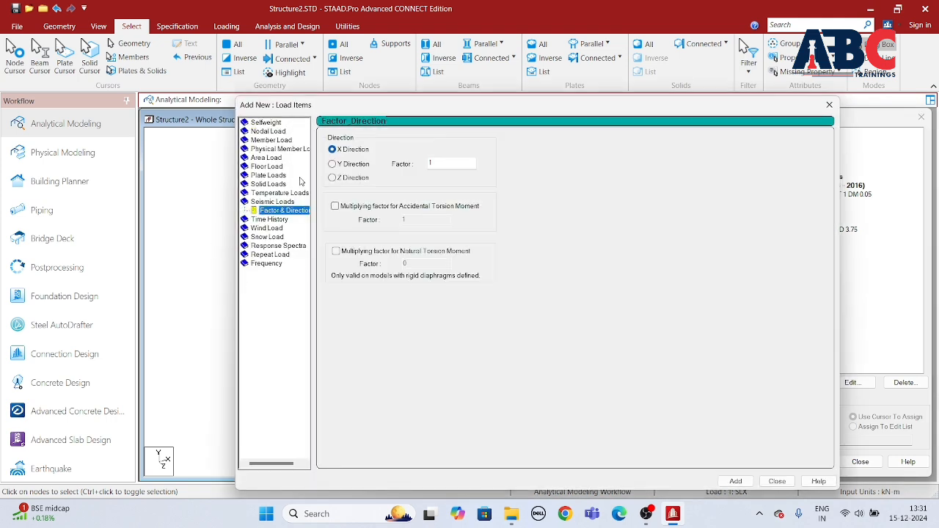
pyautogui.click(341, 178)
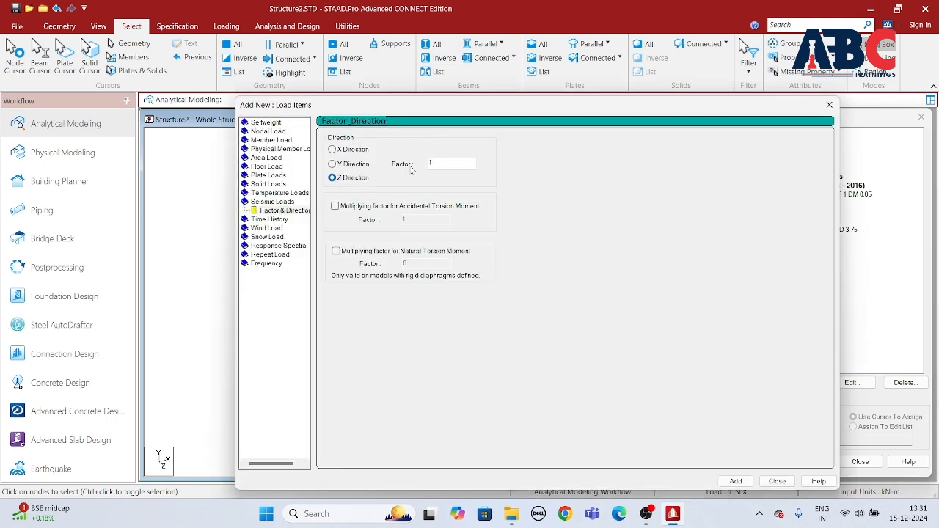
pyautogui.click(438, 163)
pyautogui.click(736, 481)
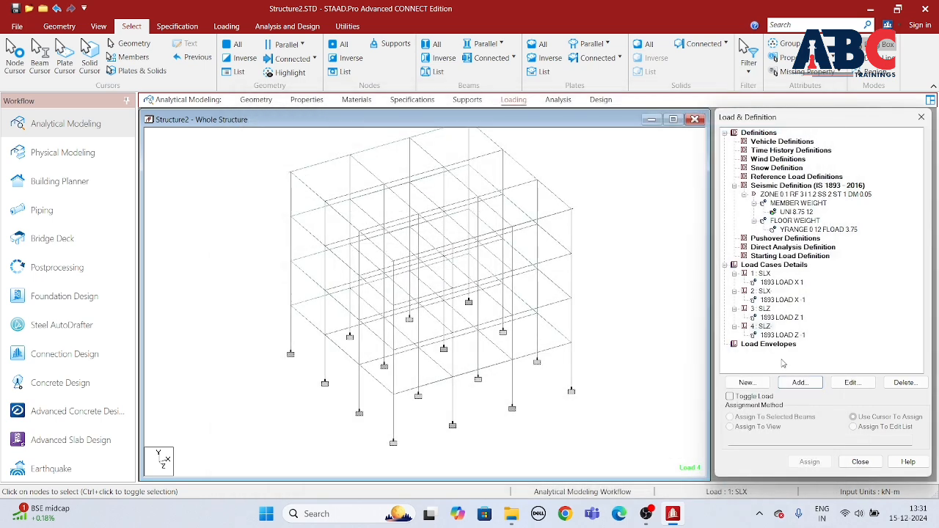
# Review the load items of the four seismic load cases and the floor weight in the seismic definition.
pyautogui.click(785, 335)
pyautogui.click(784, 318)
pyautogui.click(785, 300)
pyautogui.click(782, 282)
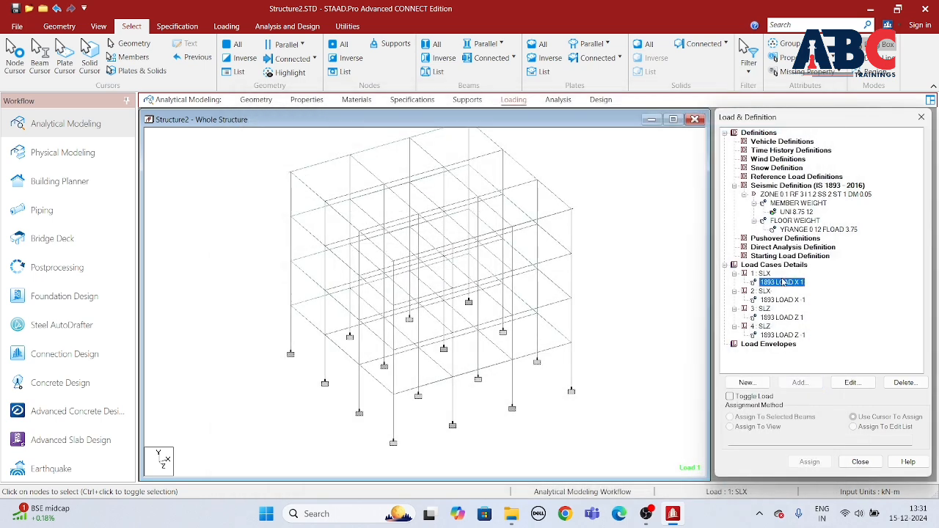
pyautogui.click(798, 221)
pyautogui.click(804, 230)
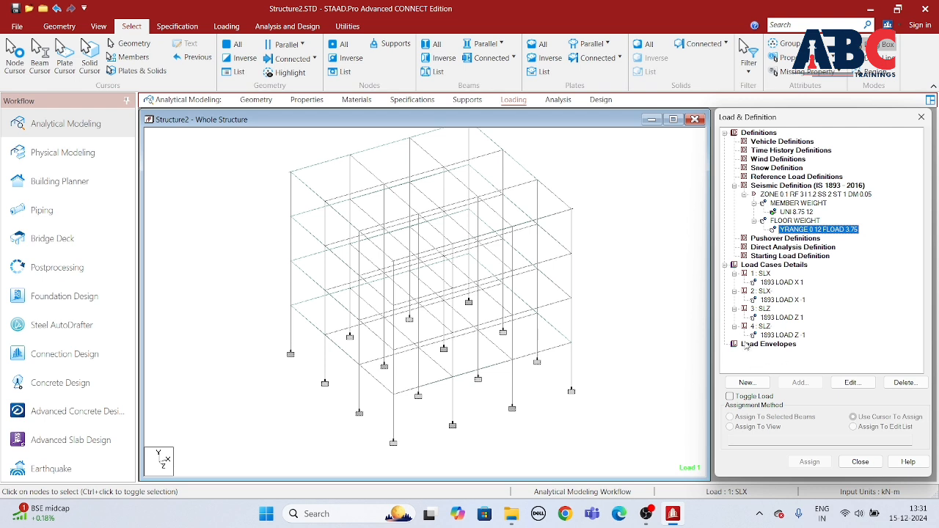
pyautogui.click(647, 285)
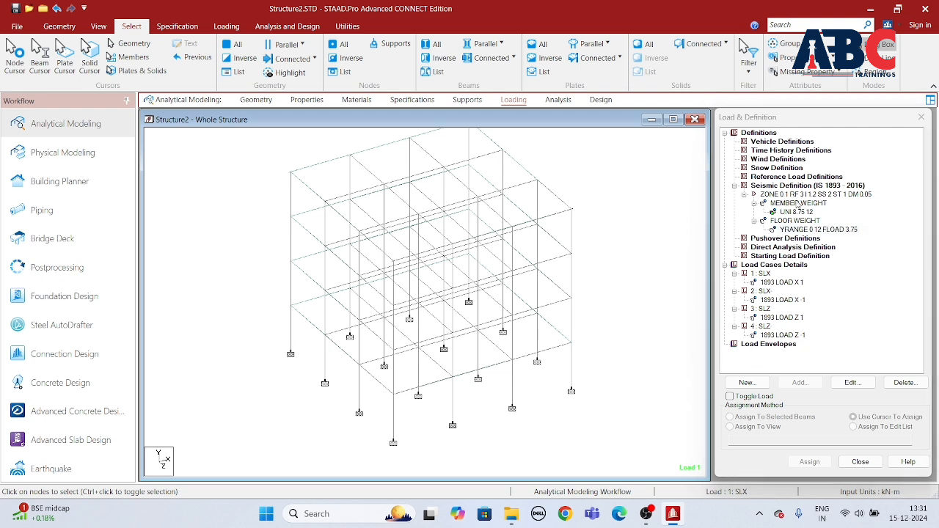
pyautogui.click(790, 283)
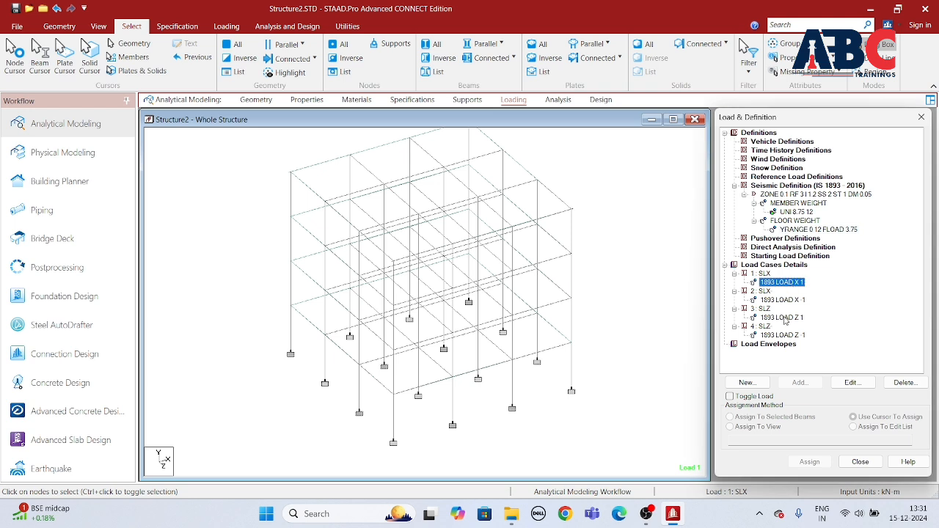
pyautogui.click(784, 300)
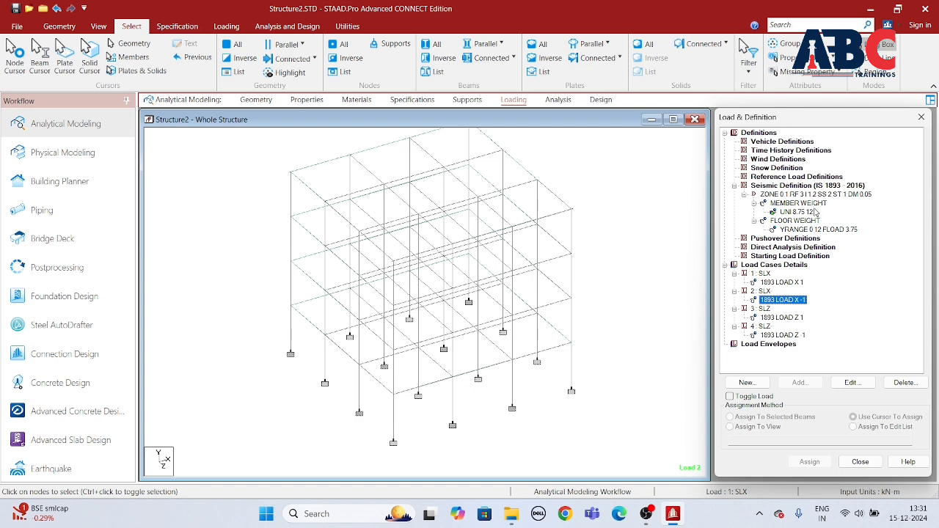
# Add wind definition type 1 with the comment WIND 1.
pyautogui.click(772, 159)
pyautogui.click(799, 382)
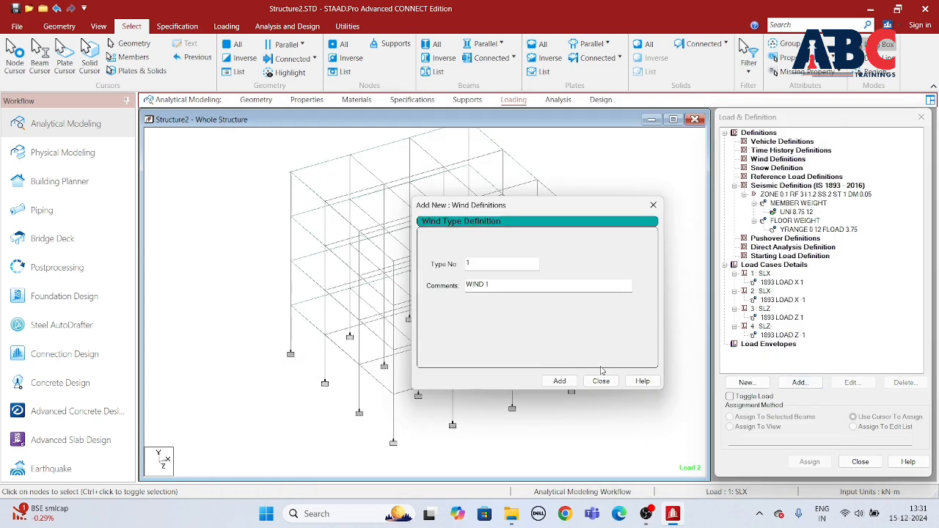
pyautogui.click(559, 381)
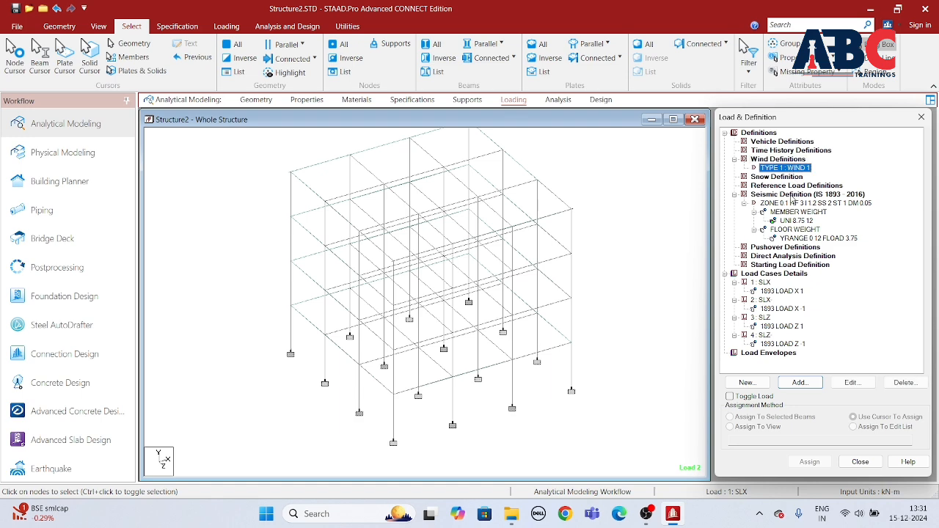
# Start the ASCE-7 intensity calculation for wind type 1, using the 2010 edition and a basic wind speed of 38 m/sec.
pyautogui.click(793, 385)
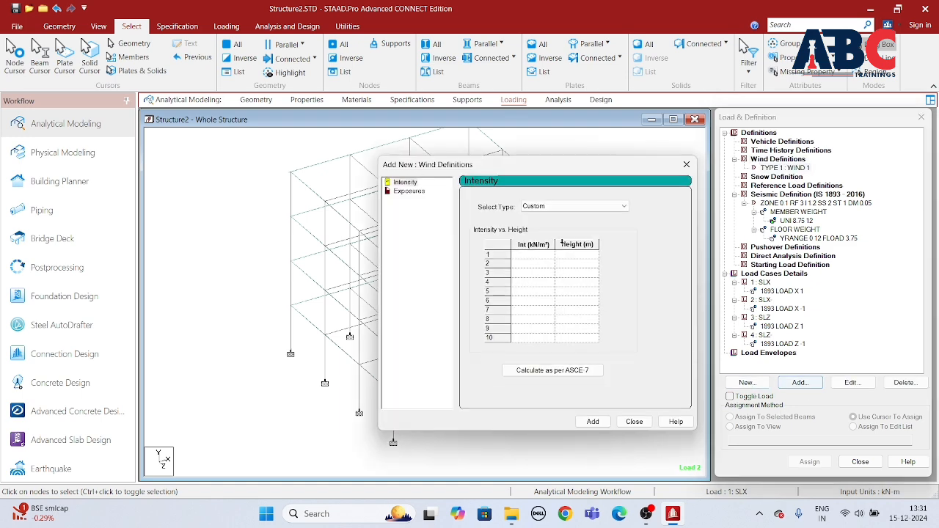
pyautogui.click(577, 372)
pyautogui.click(631, 156)
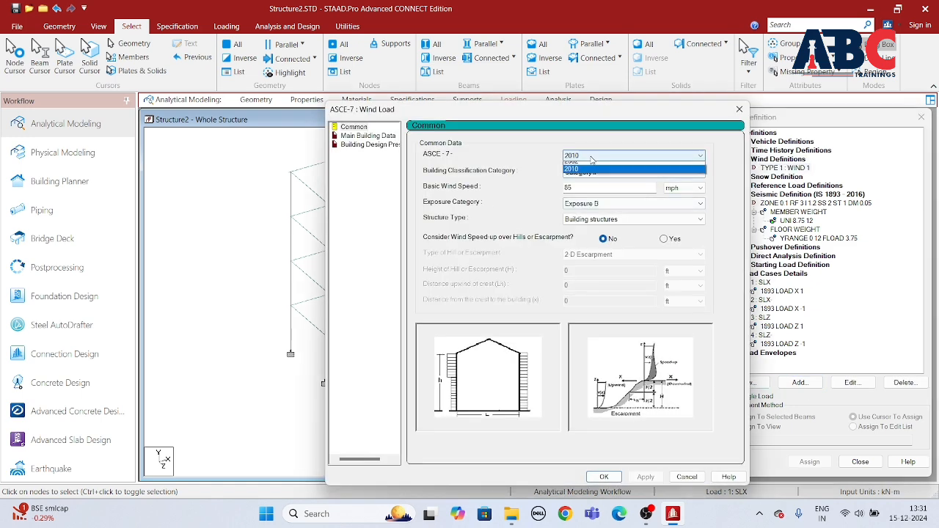
pyautogui.click(587, 167)
pyautogui.doubleClick(584, 189)
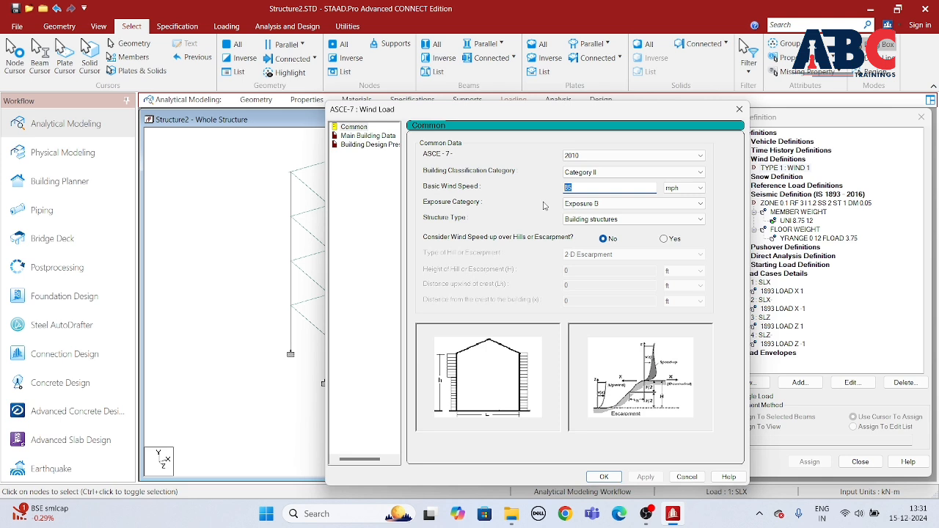
pyautogui.write('38')
pyautogui.click(682, 188)
pyautogui.click(679, 213)
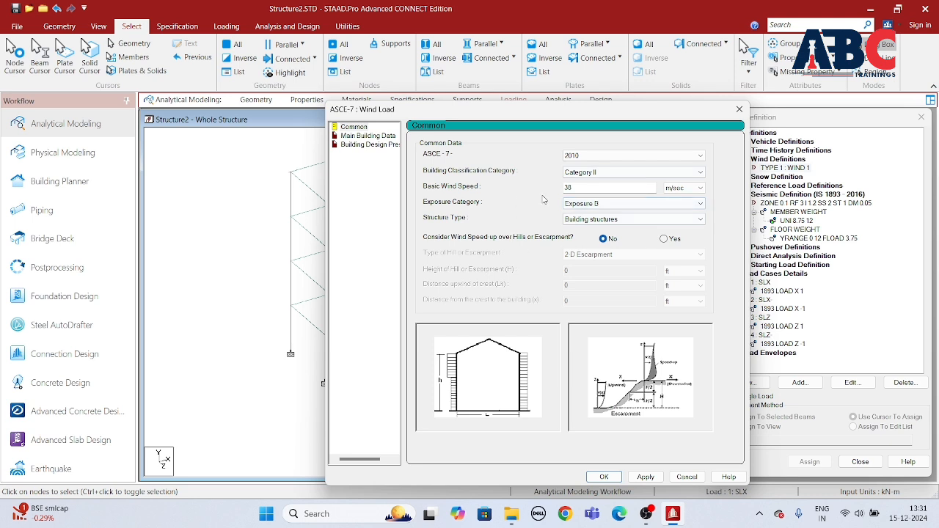
# Apply the common wind data and enter 12 for the building height, length along the wind and length normal to the wind.
pyautogui.click(645, 477)
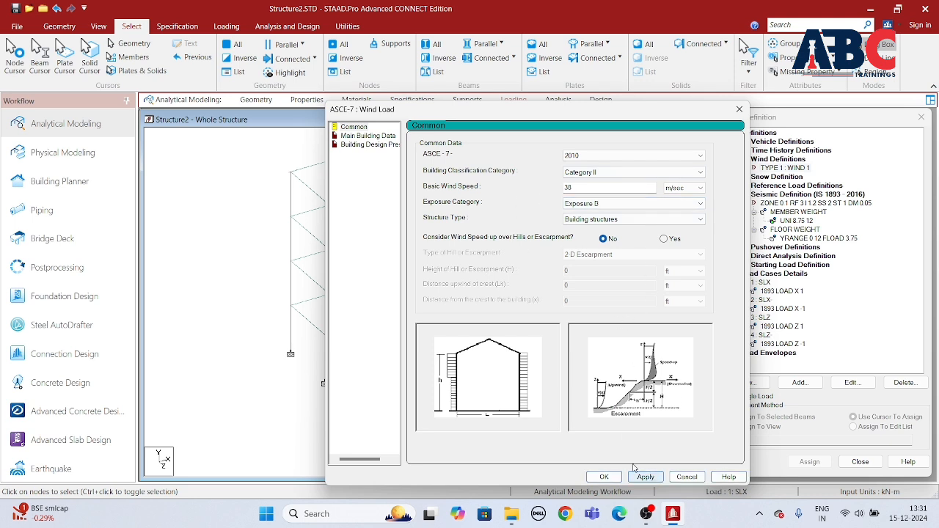
pyautogui.click(368, 136)
pyautogui.click(608, 157)
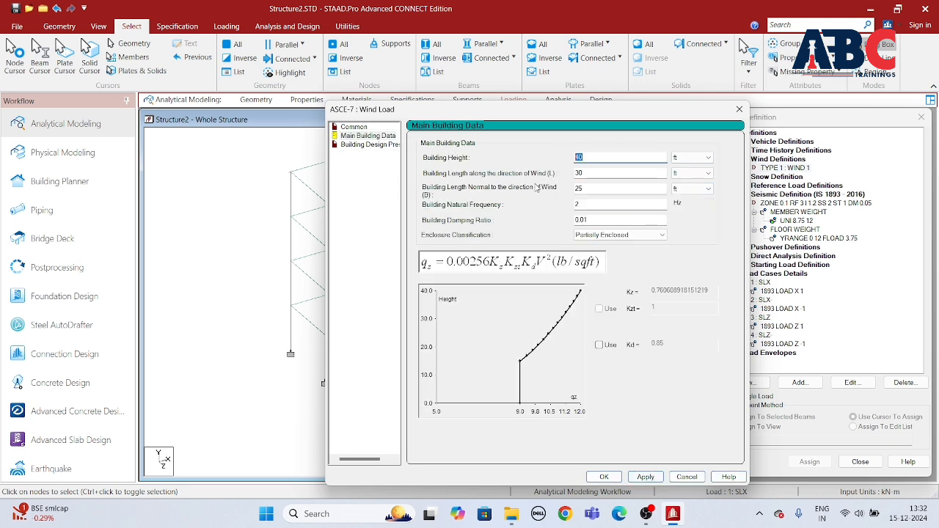
pyautogui.write('12')
pyautogui.press('Tab')
pyautogui.write('12')
pyautogui.press('Tab')
pyautogui.write('1')
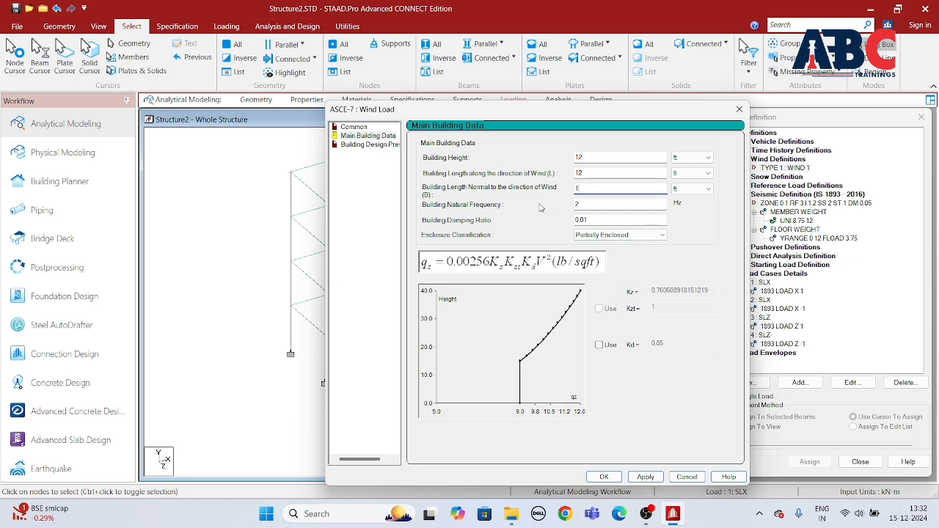
# Set the units of the building height and both building lengths to metres and apply the main building data.
pyautogui.click(689, 157)
pyautogui.click(680, 177)
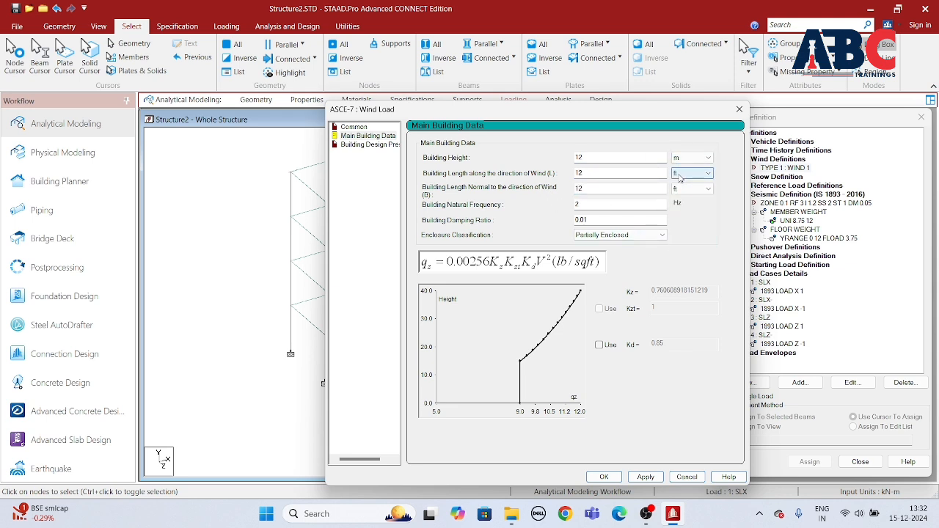
pyautogui.click(690, 173)
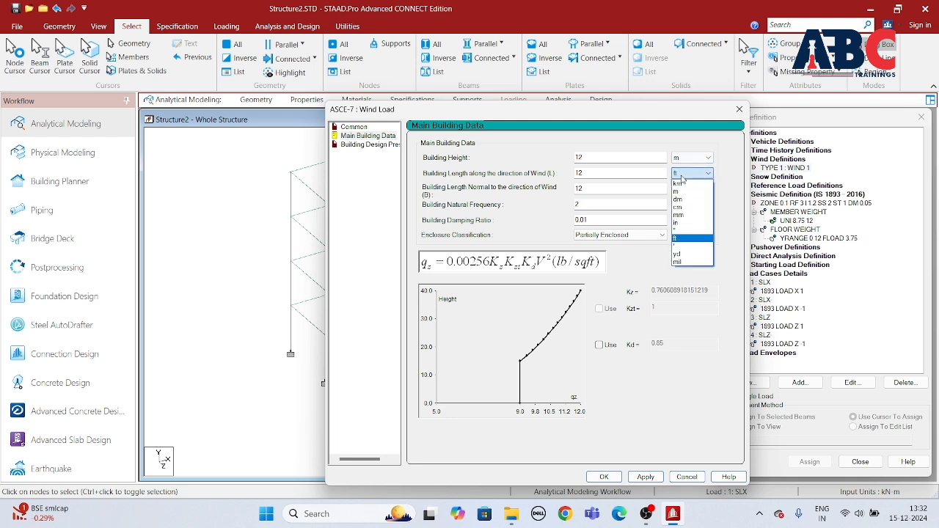
pyautogui.click(683, 192)
pyautogui.click(689, 188)
pyautogui.click(681, 207)
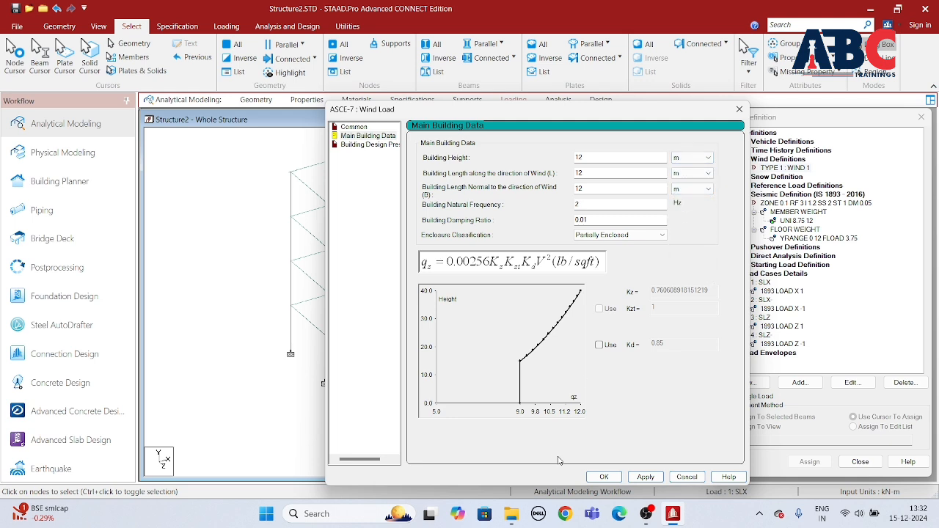
pyautogui.click(645, 476)
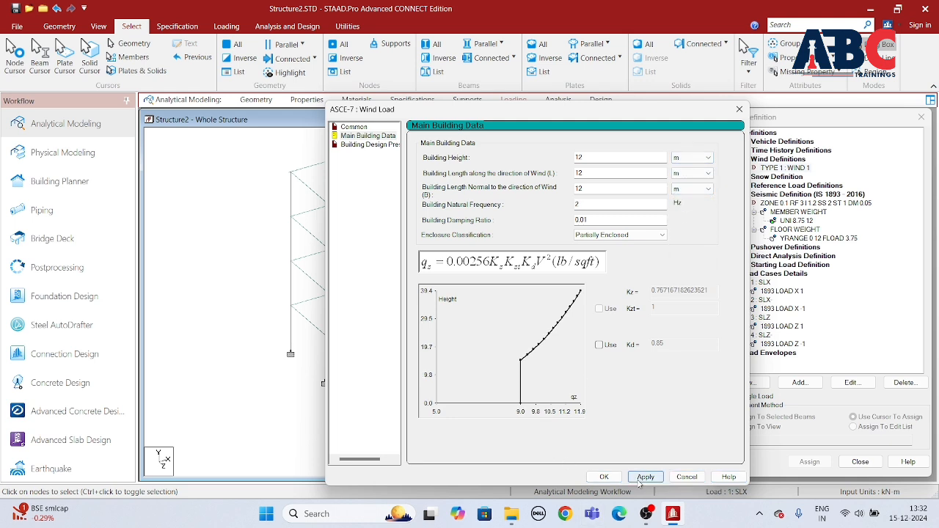
# Accept the windward building design pressures and add them as the intensity of wind type 1.
pyautogui.click(377, 144)
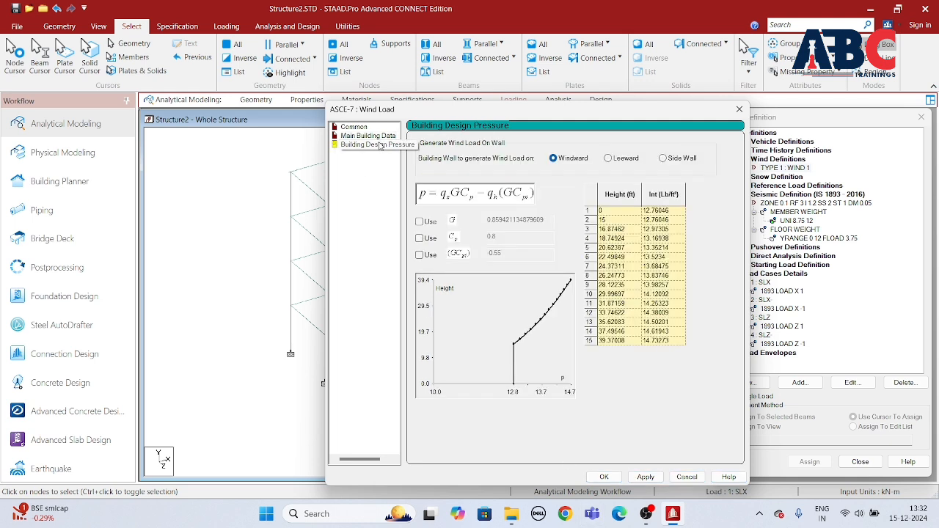
pyautogui.click(605, 478)
pyautogui.click(593, 421)
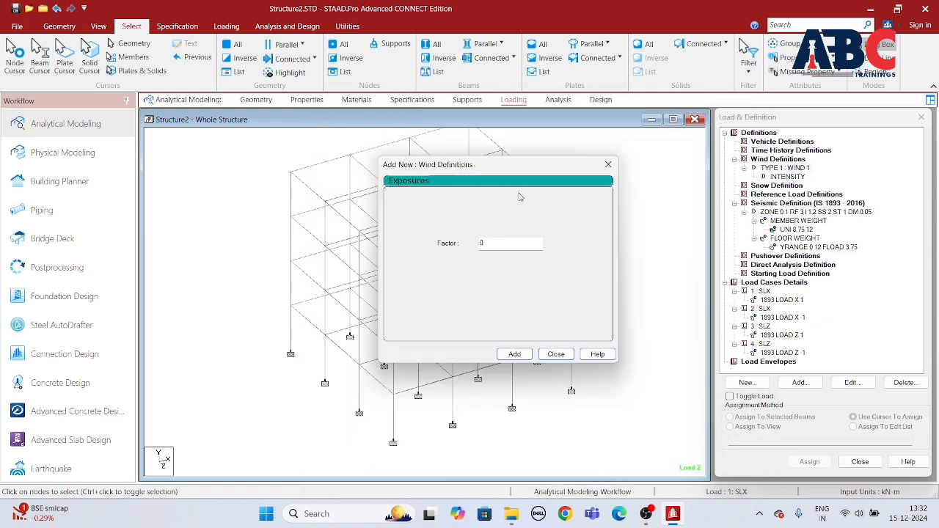
# Add an exposure with factor 1 to wind type 1 and finish the wind definition.
pyautogui.doubleClick(506, 246)
pyautogui.write('1')
pyautogui.click(516, 357)
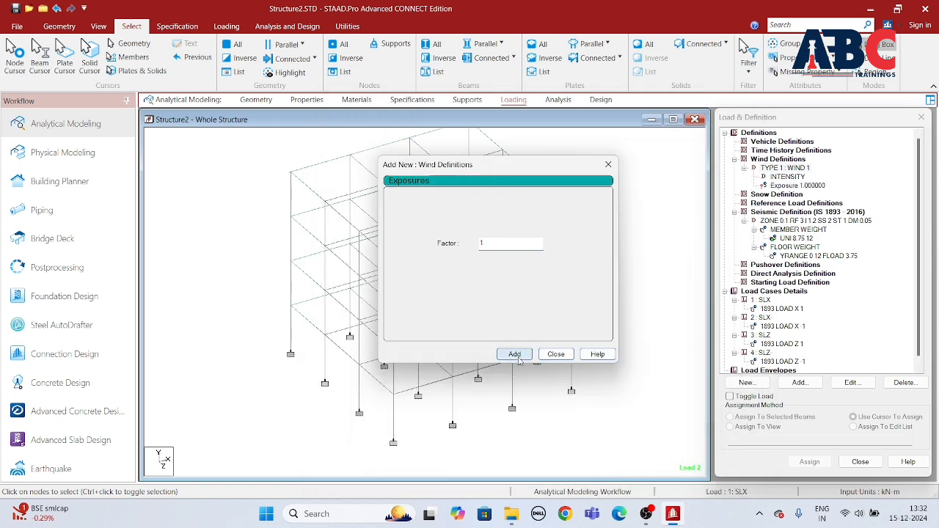
pyautogui.click(556, 354)
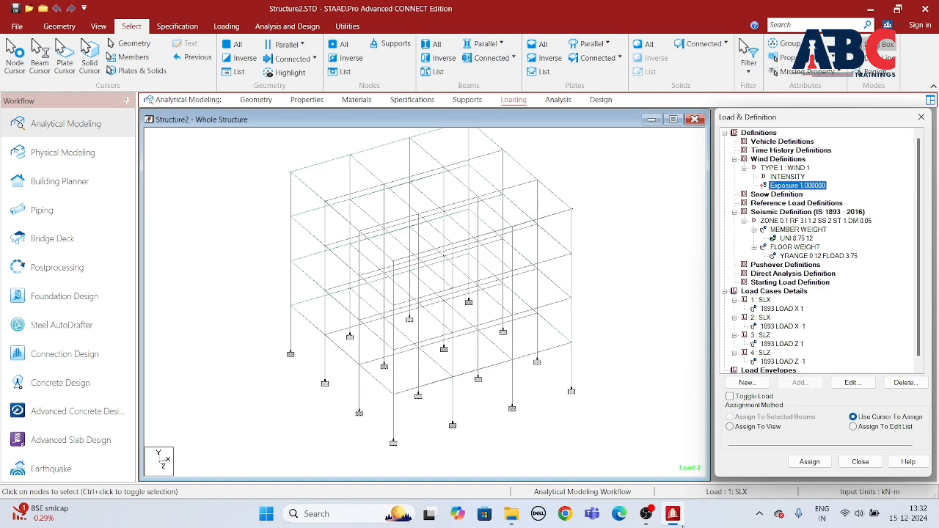
# Assign the exposure of wind type 1 to the whole view.
pyautogui.click(729, 427)
pyautogui.click(810, 461)
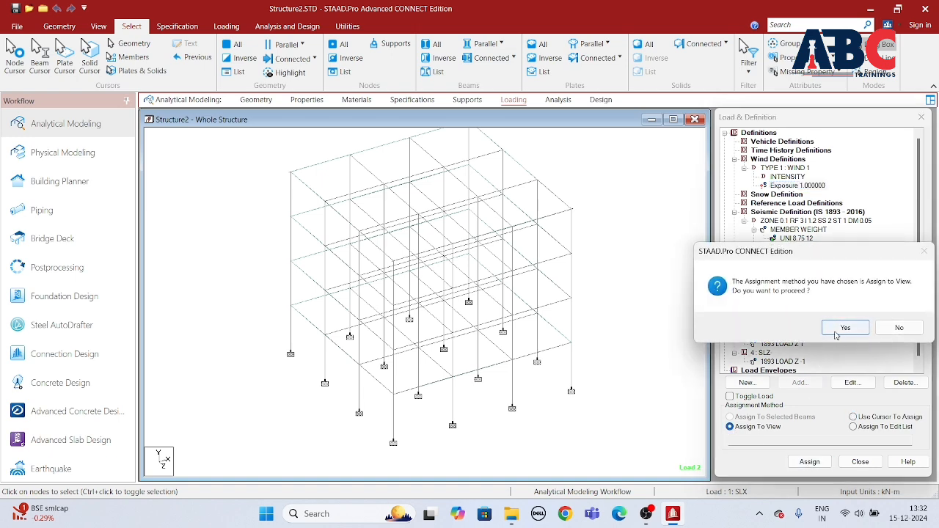
pyautogui.click(838, 328)
# Add primary load case 5 with loading type Wind and the title WL.
pyautogui.click(782, 293)
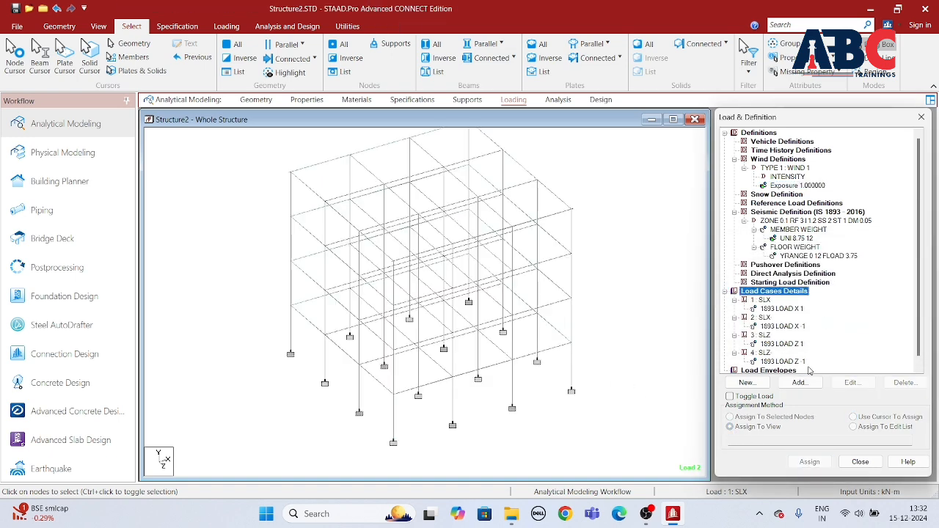
pyautogui.click(793, 384)
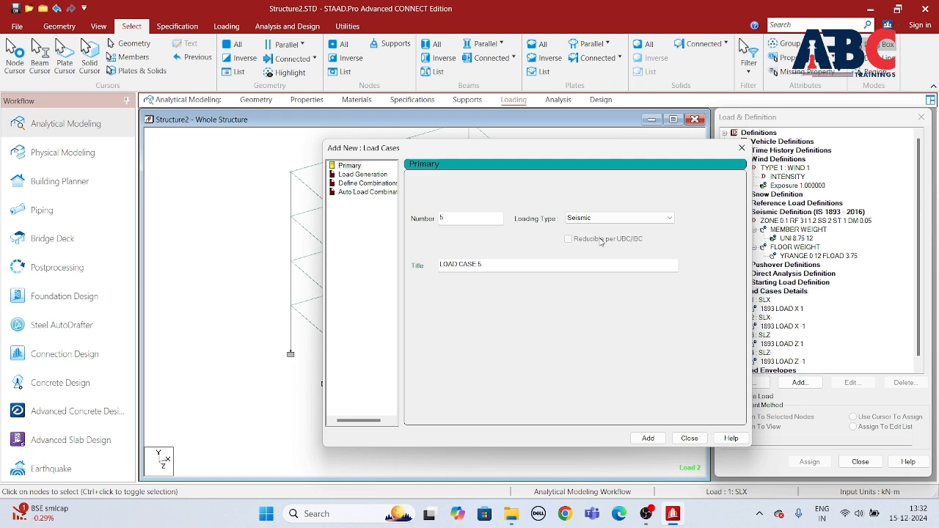
pyautogui.click(603, 218)
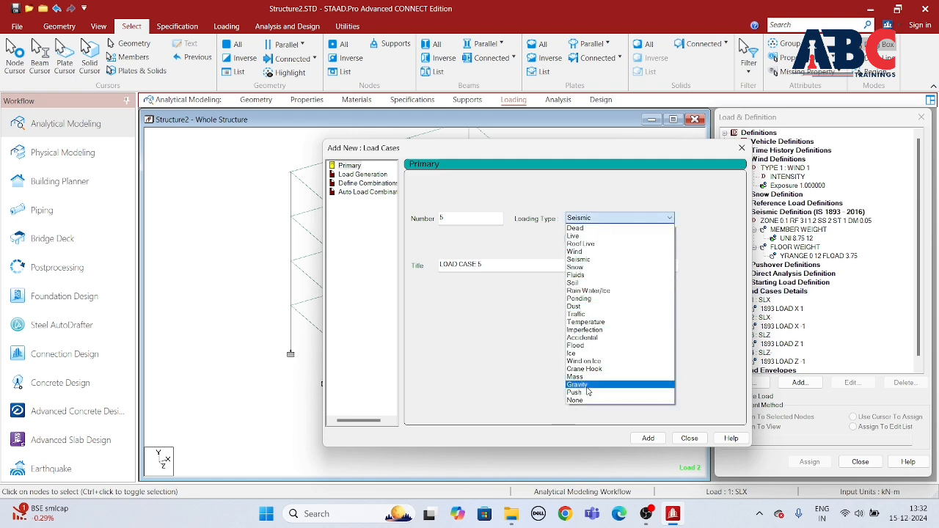
pyautogui.click(576, 252)
pyautogui.press('Tab')
pyautogui.write('W')
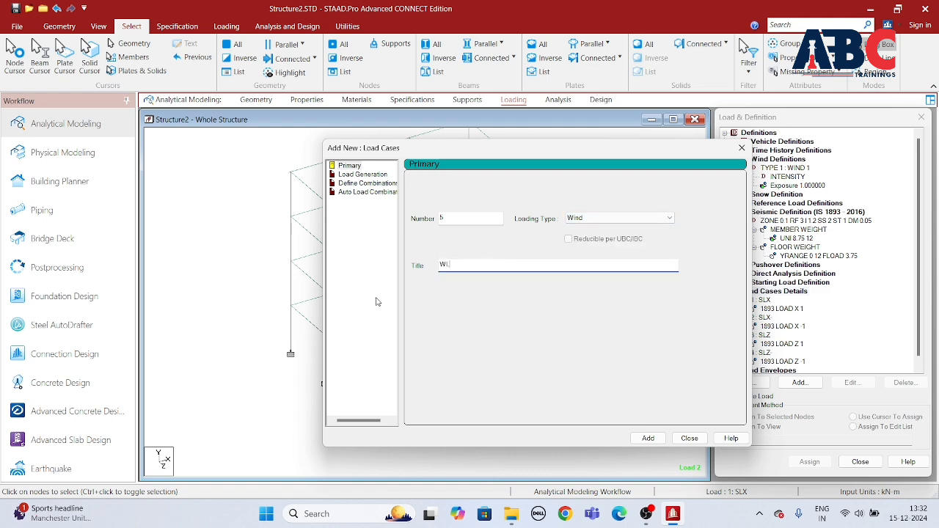
pyautogui.write('L')
pyautogui.click(648, 438)
pyautogui.click(689, 438)
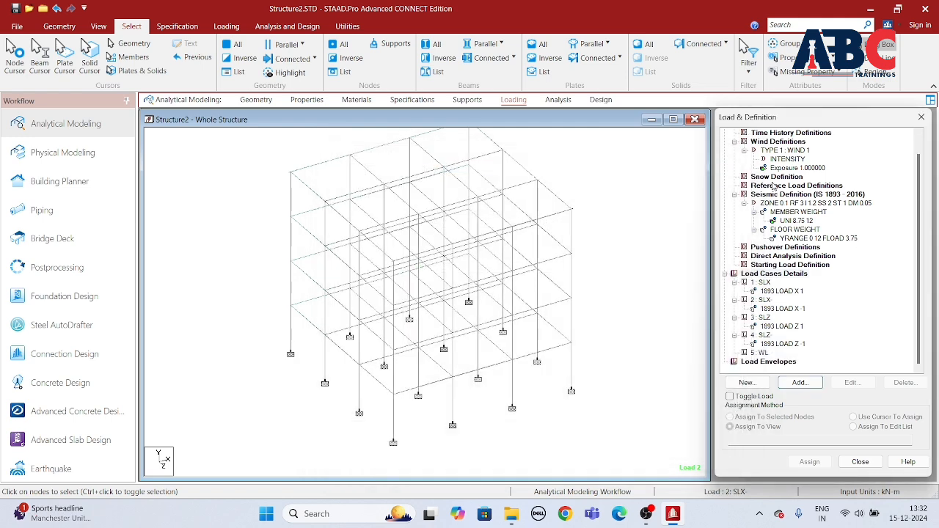
# Add a type 1 wind load on the X windward face to load case 5, factor 1, Y range 0 to 12 m.
pyautogui.click(764, 353)
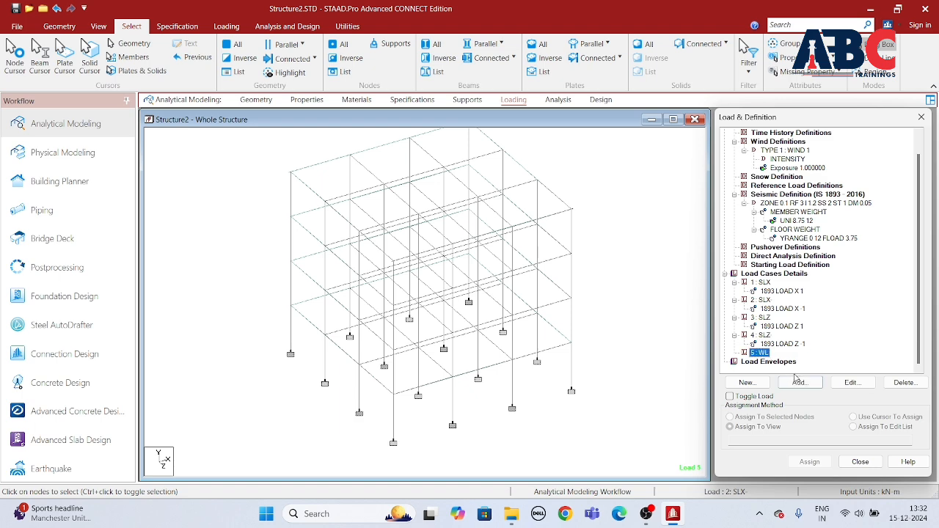
pyautogui.click(798, 382)
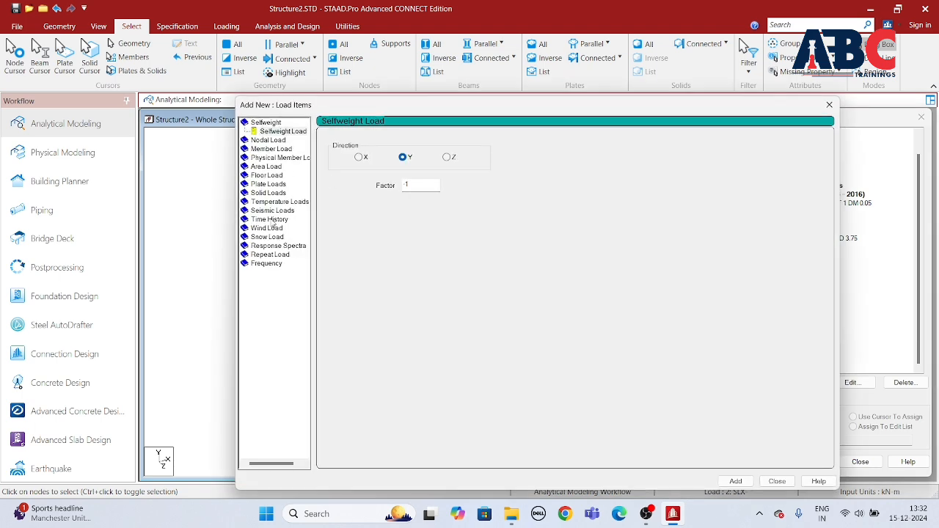
pyautogui.click(268, 228)
pyautogui.doubleClick(524, 181)
pyautogui.write('12')
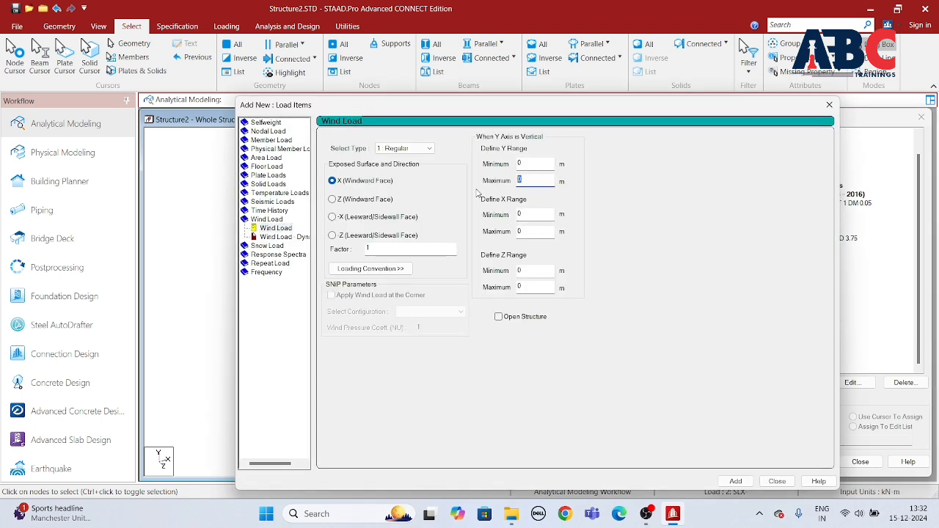
pyautogui.click(750, 484)
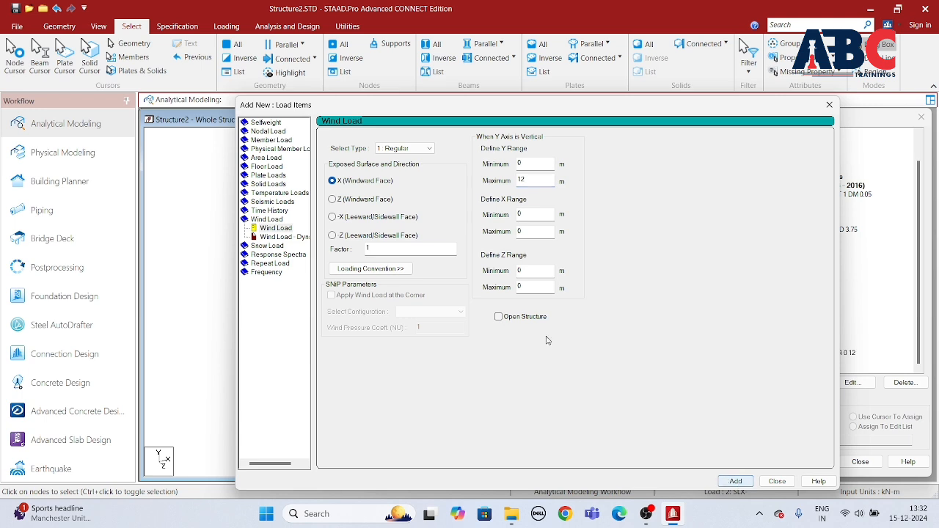
# Add wind loads with factor 1 and Y range 0 to 12 m for the Z, -X and -Z directions to load case 5.
pyautogui.click(332, 198)
pyautogui.click(727, 485)
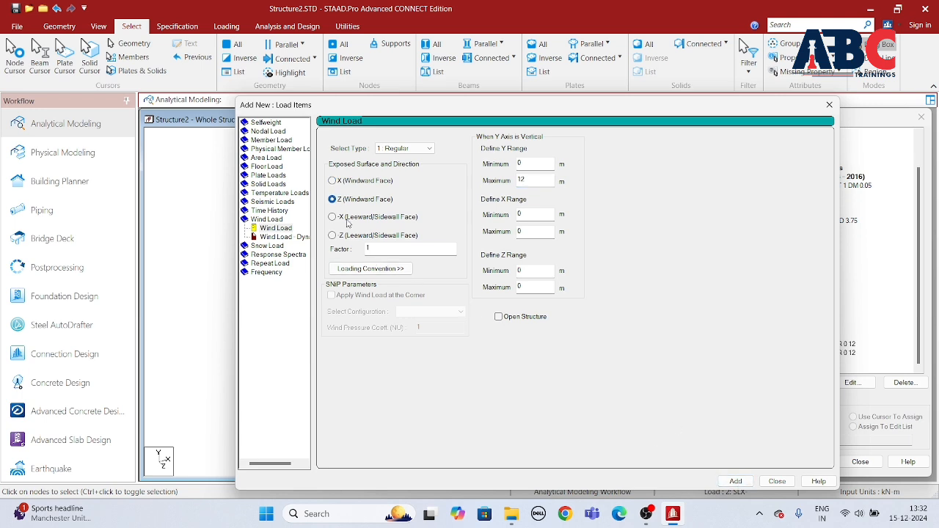
pyautogui.click(332, 216)
pyautogui.click(741, 482)
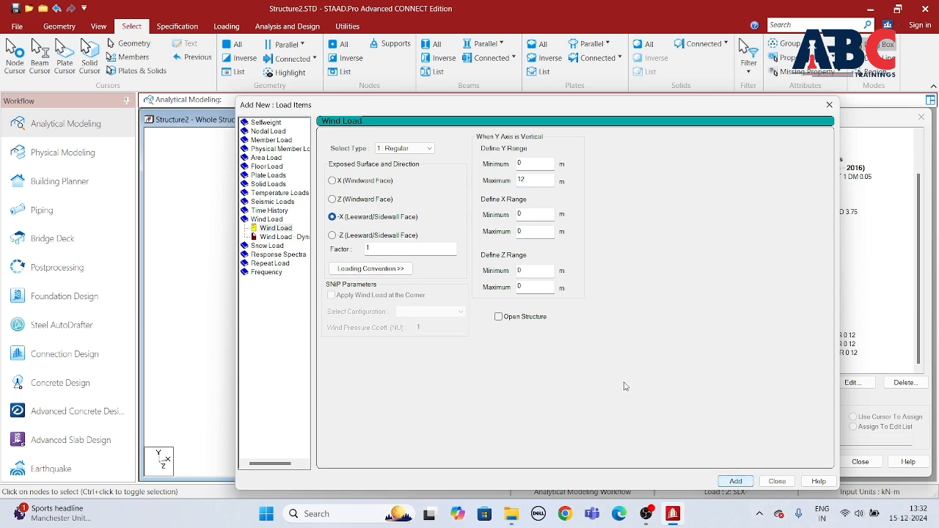
pyautogui.click(333, 235)
pyautogui.click(739, 482)
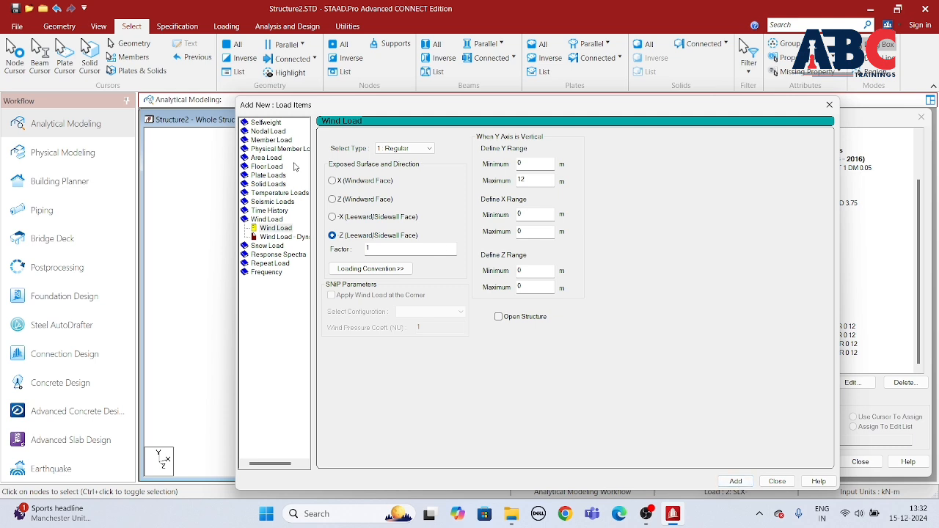
# Add wind loads with factor -1 and Y range 0 to 12 m for the X, Z, -X and -Z directions to load case 5.
pyautogui.click(332, 180)
pyautogui.moveTo(376, 251); pyautogui.dragTo(357, 260)
pyautogui.write('-1')
pyautogui.click(733, 481)
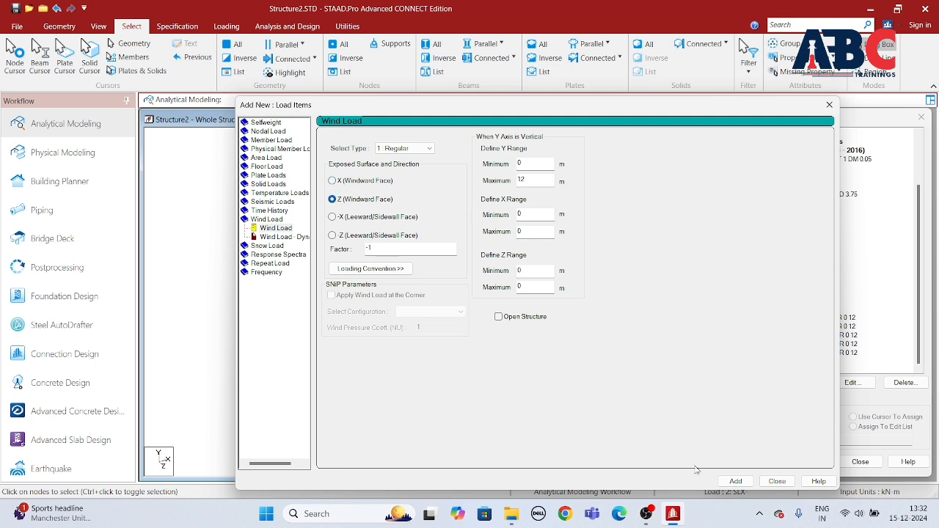
pyautogui.click(735, 481)
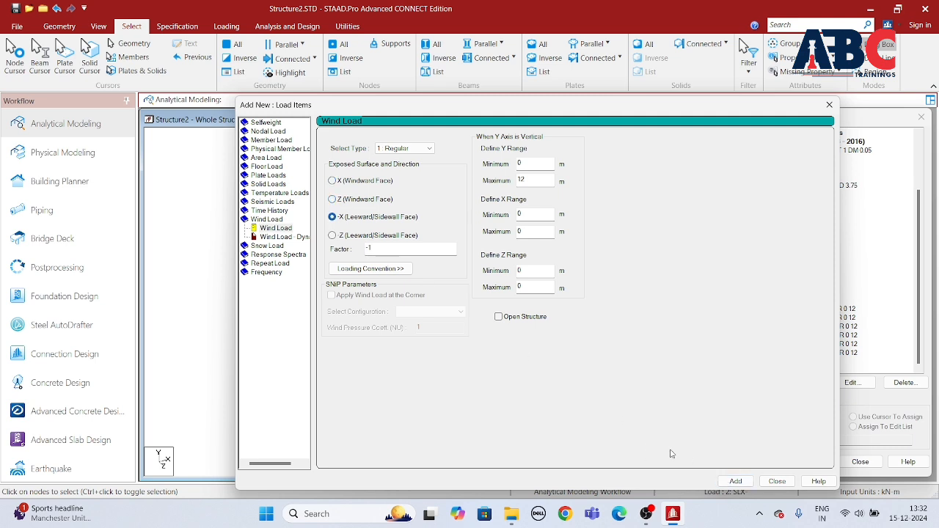
pyautogui.click(735, 480)
pyautogui.click(331, 236)
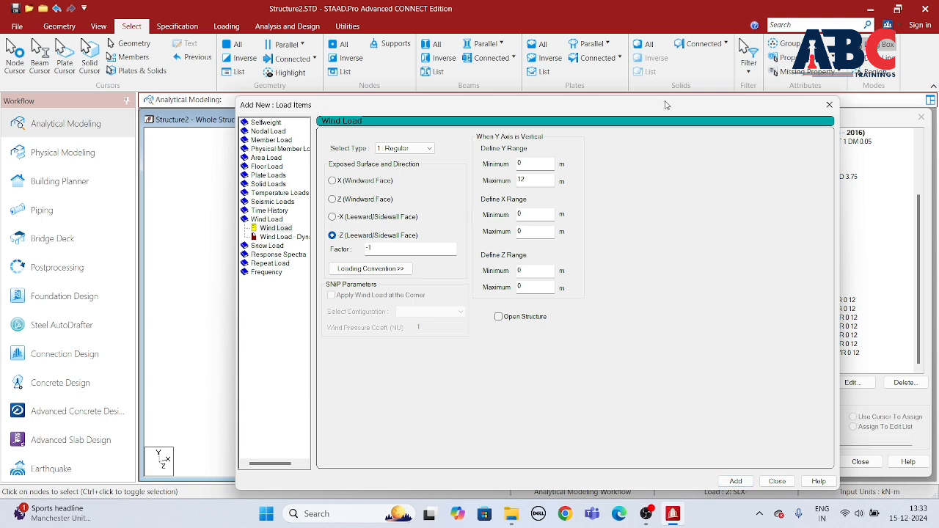
pyautogui.moveTo(666, 109); pyautogui.dragTo(530, 50)
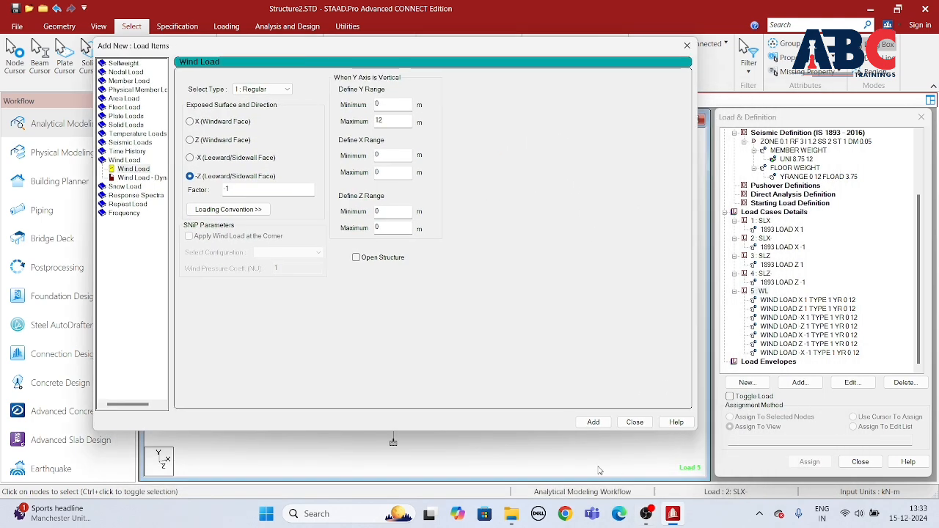
pyautogui.click(593, 422)
pyautogui.click(635, 423)
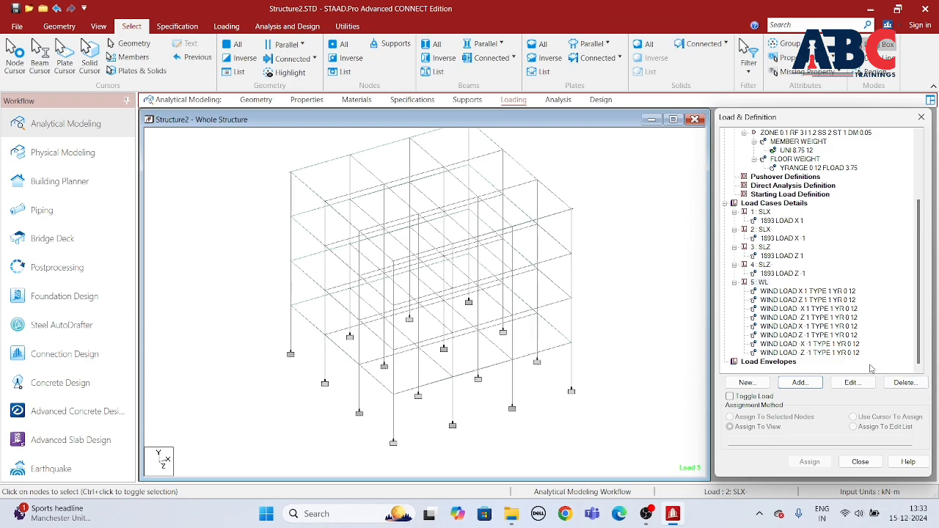
# Examine how each of the eight wind load items of load case 5 acts on the frame.
pyautogui.click(807, 353)
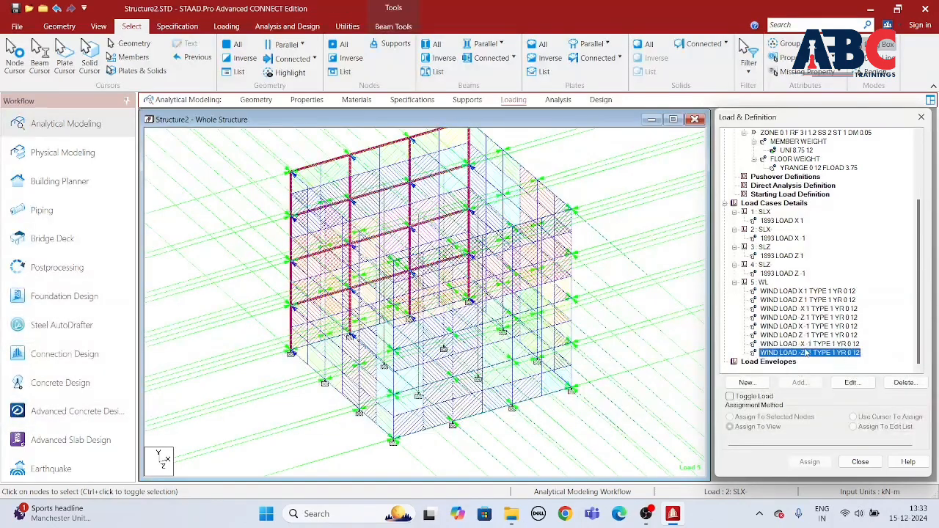
pyautogui.click(811, 344)
pyautogui.click(808, 335)
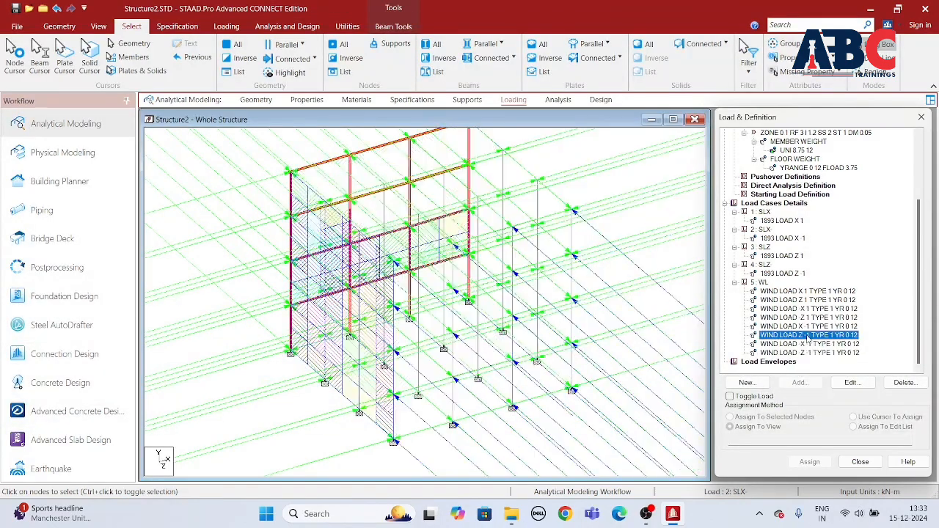
pyautogui.click(806, 327)
pyautogui.click(803, 319)
pyautogui.click(802, 309)
pyautogui.click(799, 301)
pyautogui.click(796, 291)
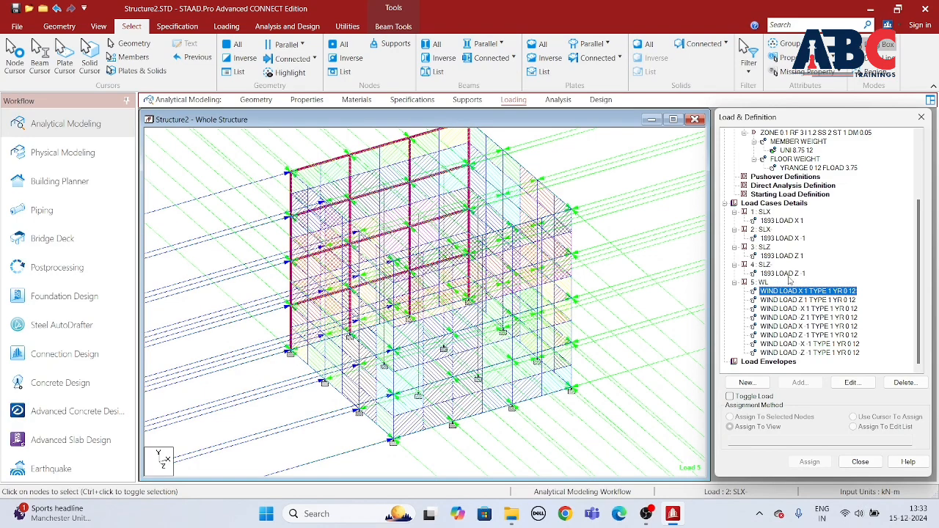
pyautogui.click(768, 212)
# Create primary load case 6 with loading type Dead and the title DL.
pyautogui.doubleClick(786, 203)
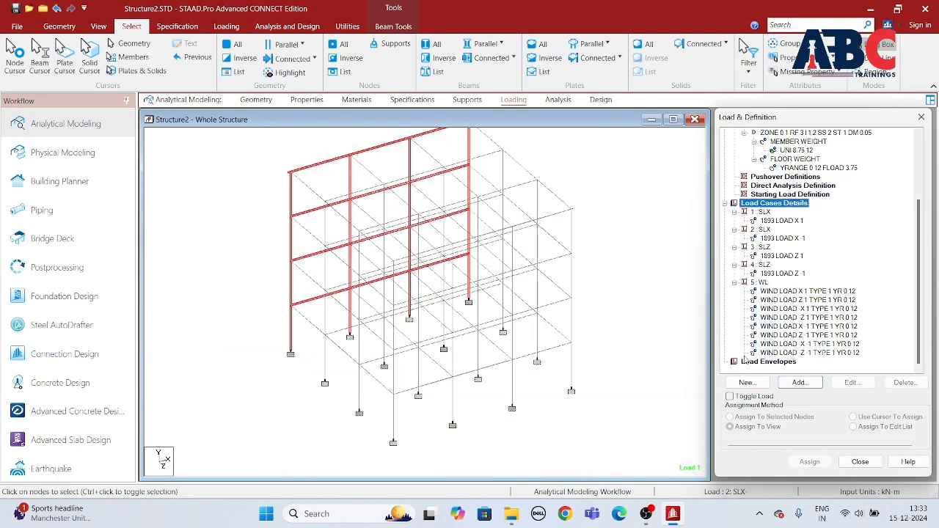
pyautogui.click(790, 206)
pyautogui.click(799, 382)
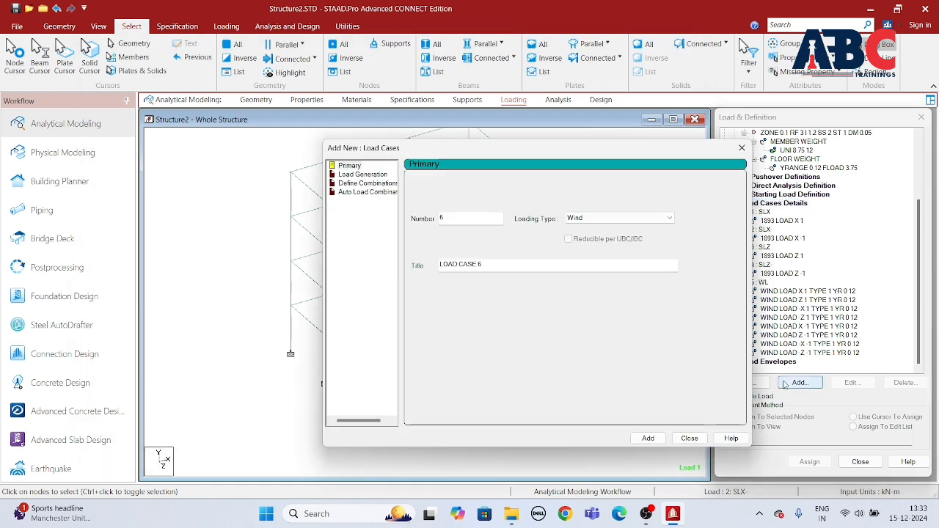
pyautogui.click(620, 218)
pyautogui.click(580, 234)
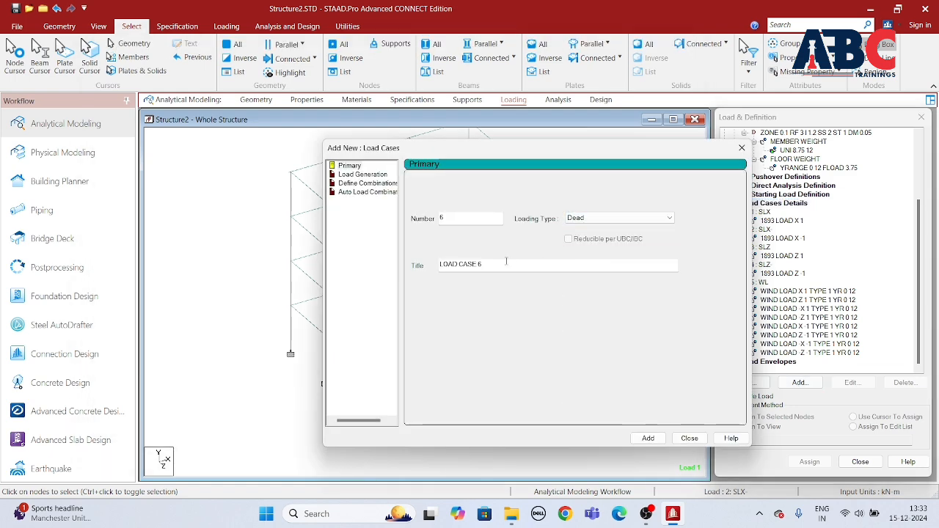
pyautogui.moveTo(506, 265); pyautogui.dragTo(439, 265)
pyautogui.write('D')
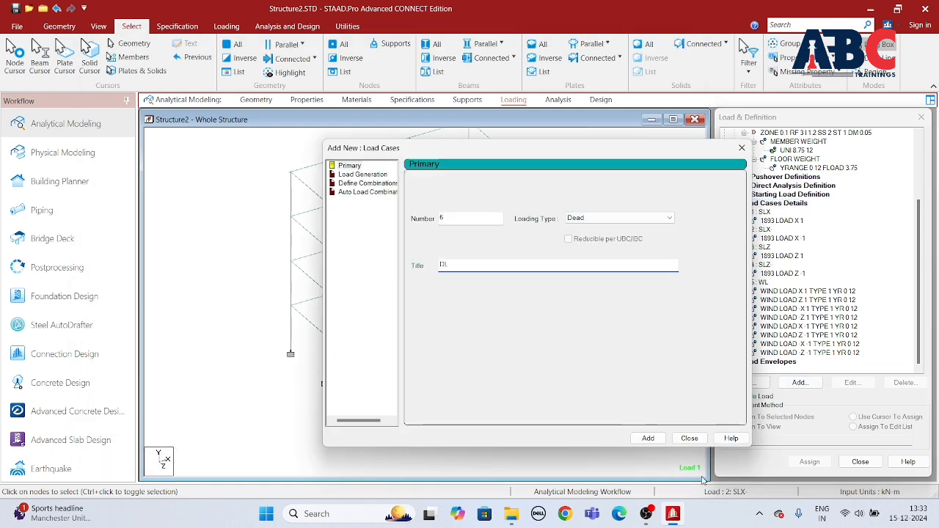
pyautogui.write('L')
pyautogui.click(647, 439)
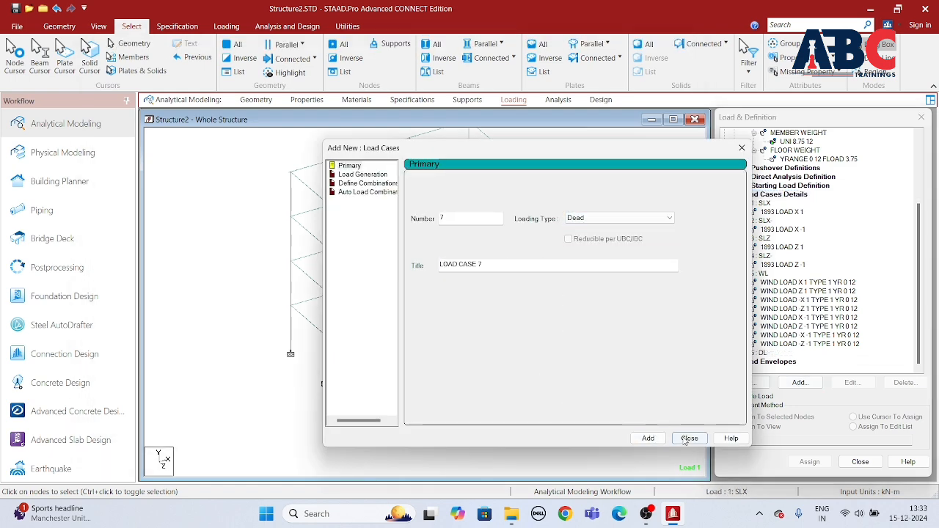
pyautogui.click(616, 218)
pyautogui.click(579, 239)
pyautogui.click(361, 296)
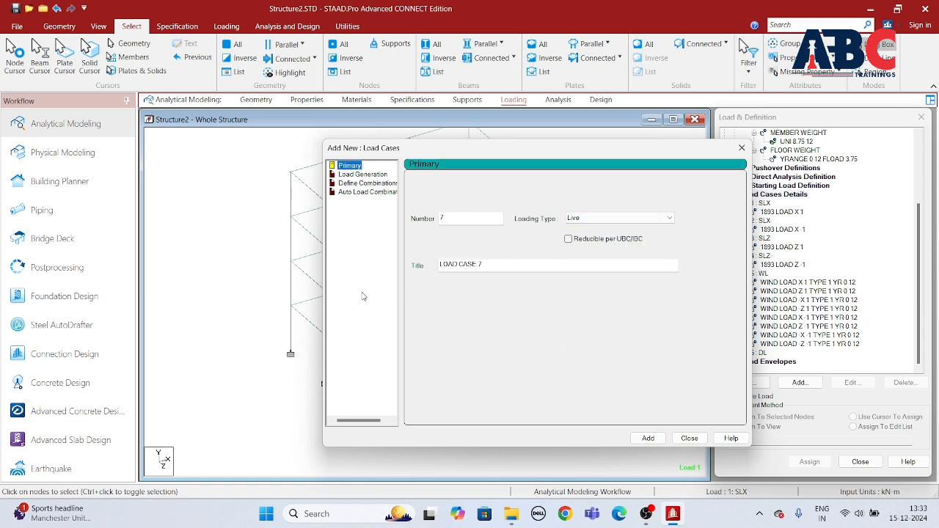
pyautogui.press('Down')
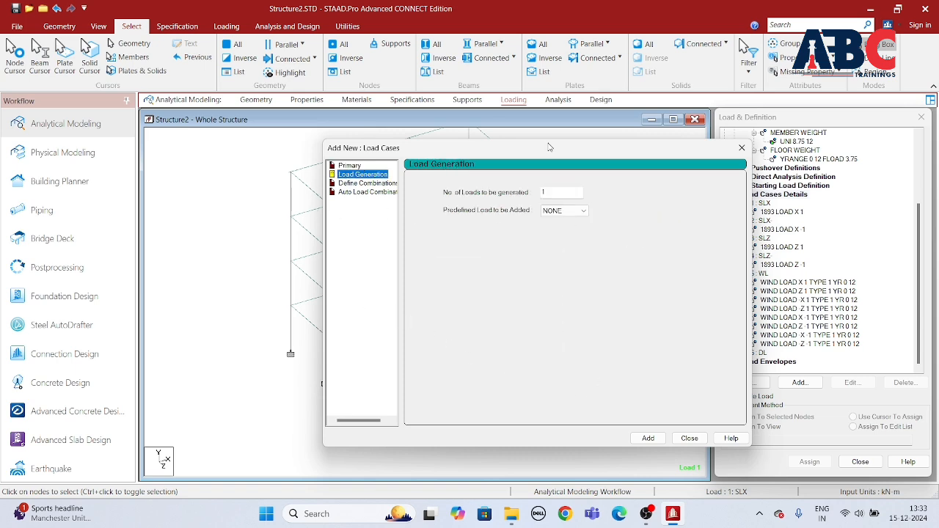
pyautogui.click(741, 147)
# Create primary load case 7 with loading type Live and the title LL.
pyautogui.click(766, 194)
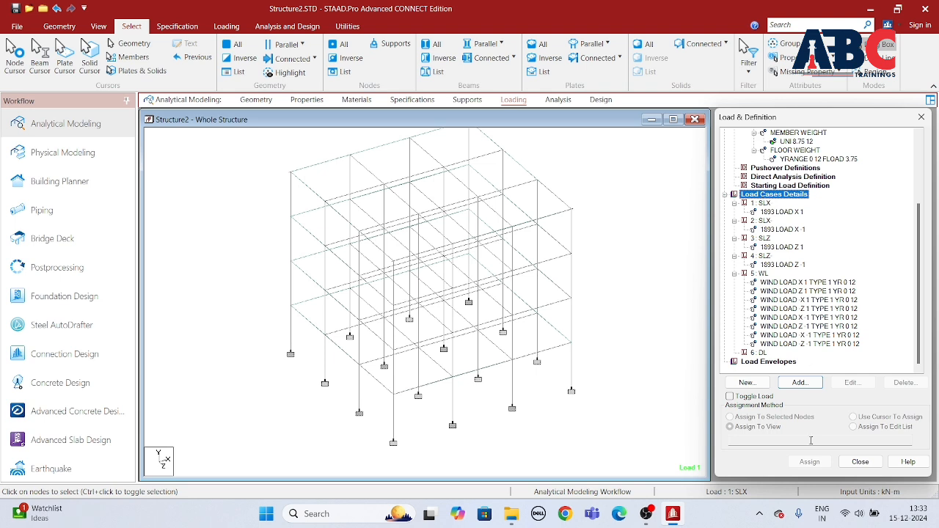
pyautogui.click(800, 383)
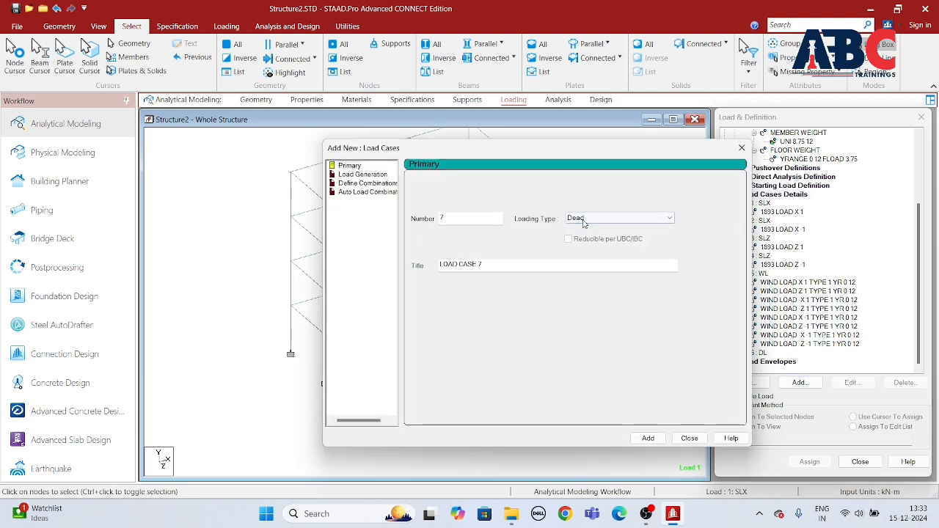
pyautogui.click(620, 218)
pyautogui.click(574, 237)
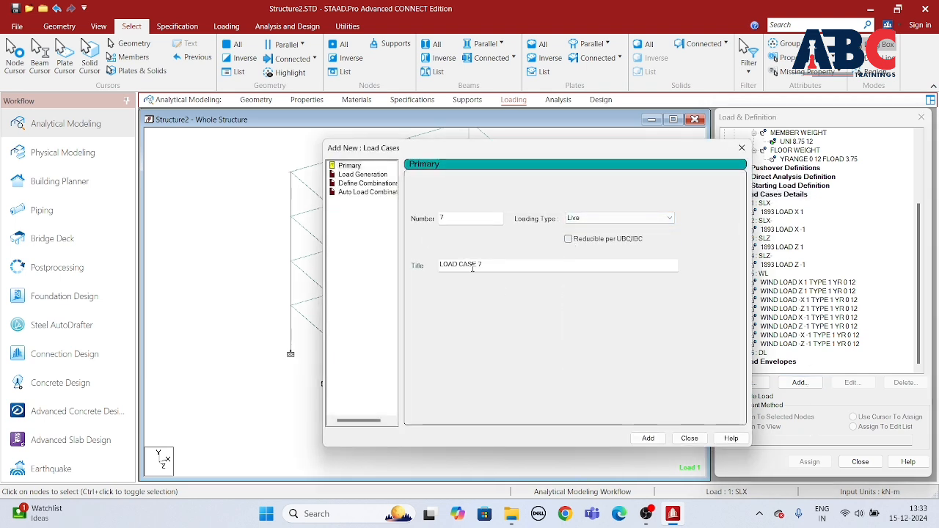
pyautogui.press('Tab')
pyautogui.write('LL')
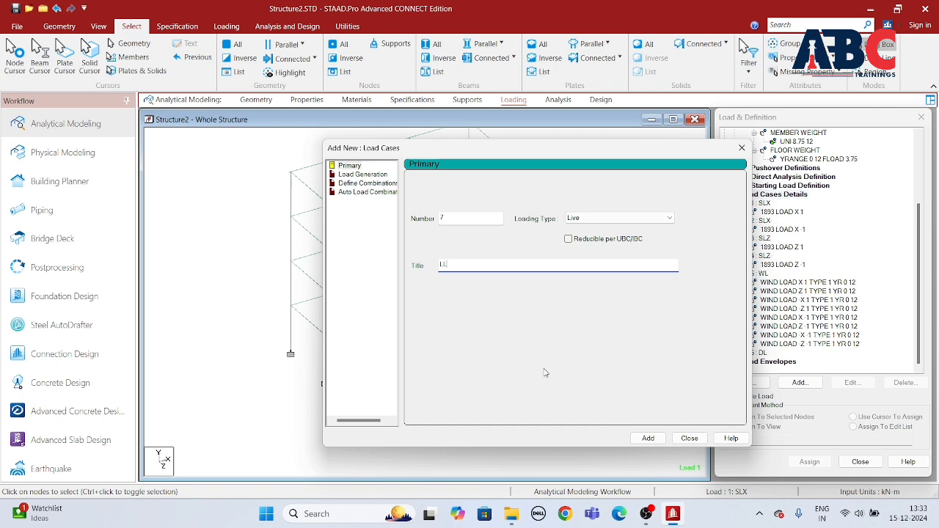
pyautogui.click(648, 438)
pyautogui.click(690, 438)
# Add a selfweight load in the Y direction with factor -1 to the DL load case.
pyautogui.click(763, 344)
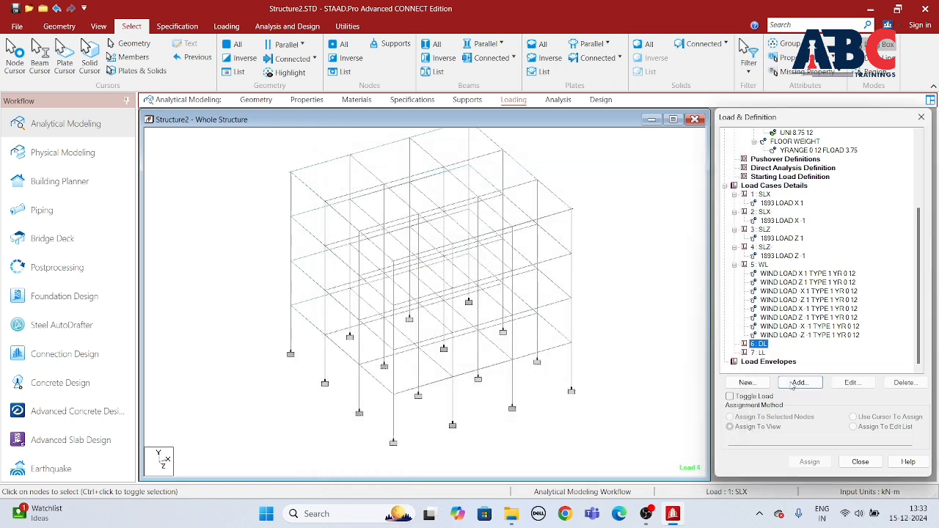
pyautogui.click(799, 382)
pyautogui.click(283, 132)
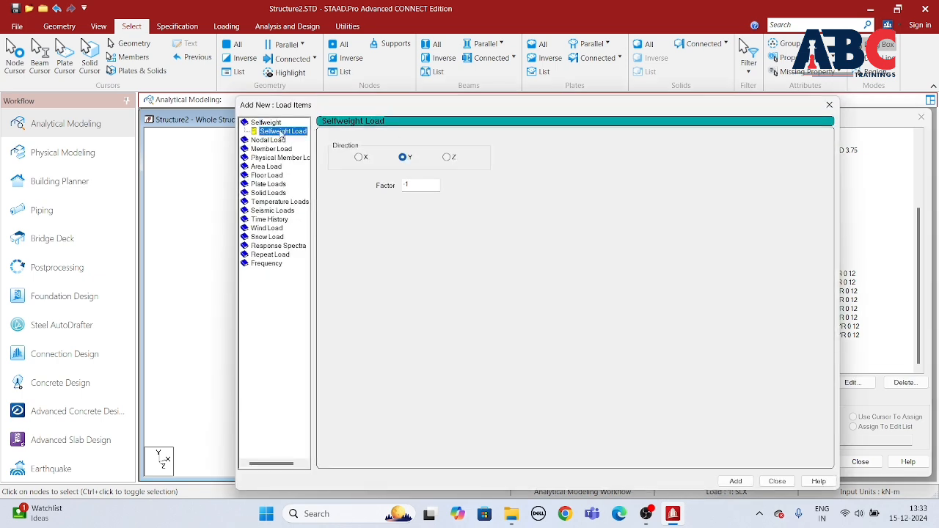
pyautogui.click(734, 482)
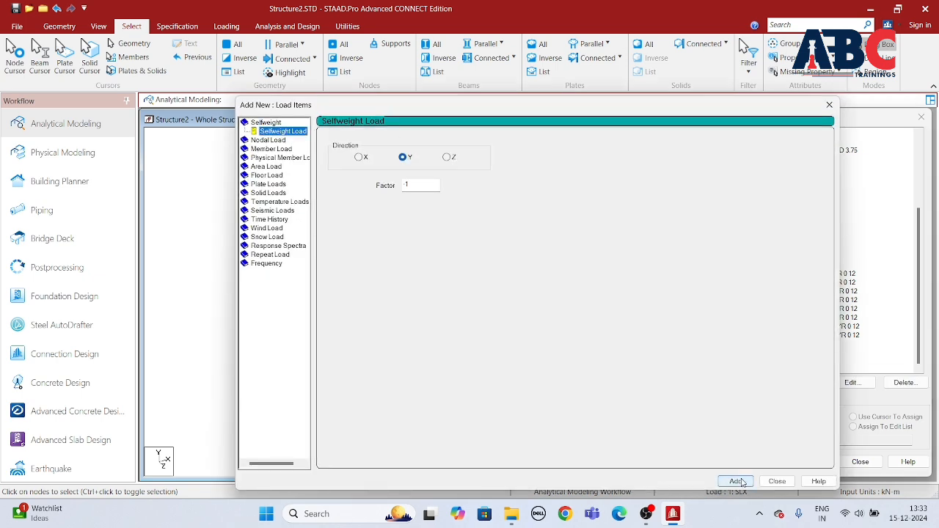
# Add a uniform member force of -8.75 kN/m in the GY direction to the DL load case.
pyautogui.click(271, 149)
pyautogui.write('8')
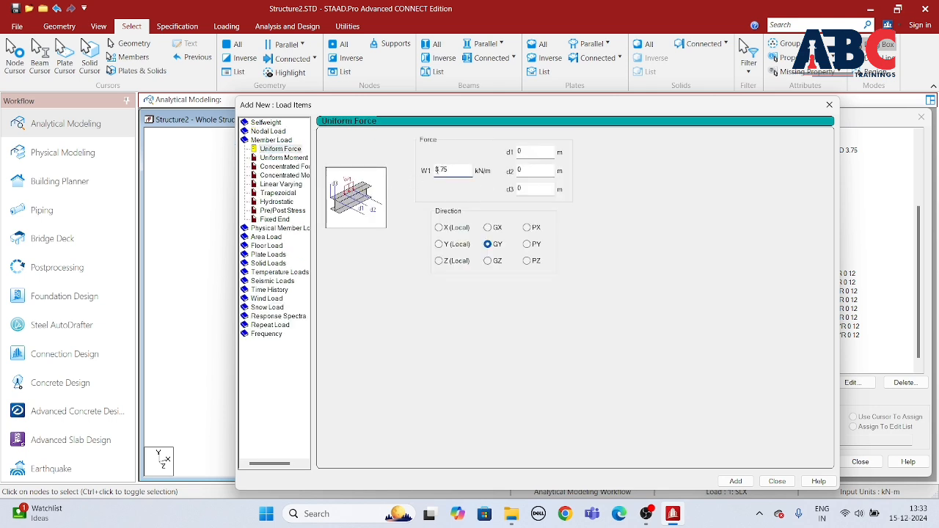
pyautogui.write('.75')
pyautogui.press('Home')
pyautogui.write('-')
pyautogui.press('BackSpace')
pyautogui.write('-')
pyautogui.click(736, 481)
pyautogui.click(775, 481)
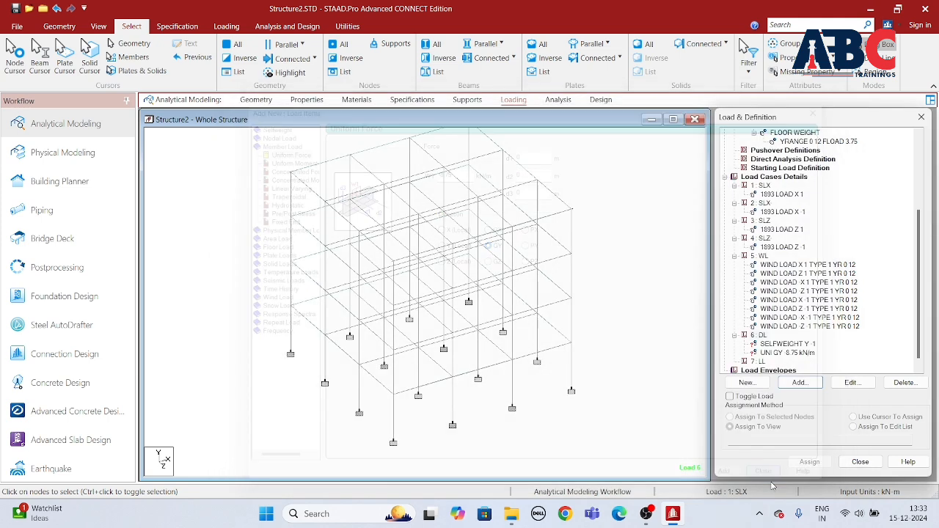
# Assign the DL case's selfweight load to the entire view.
pyautogui.scroll(-1, 765, 366)
pyautogui.click(767, 336)
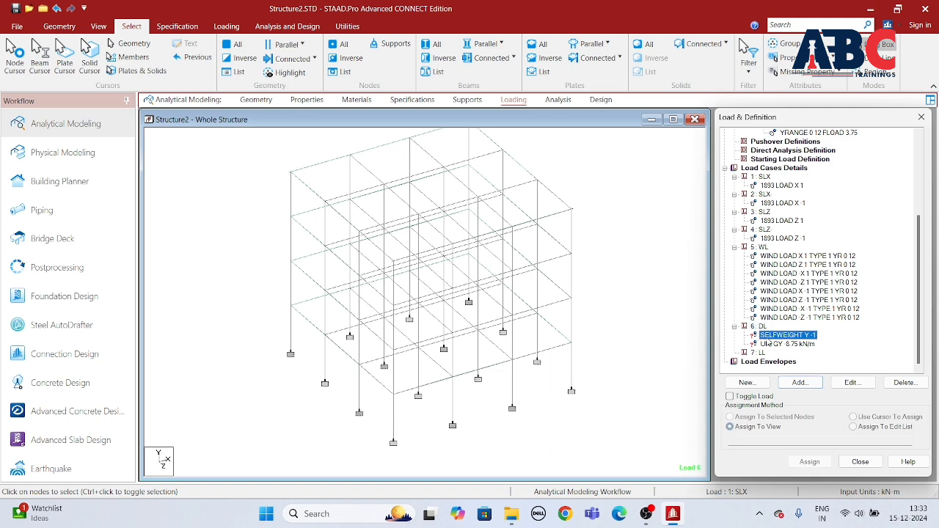
pyautogui.click(809, 462)
pyautogui.click(842, 327)
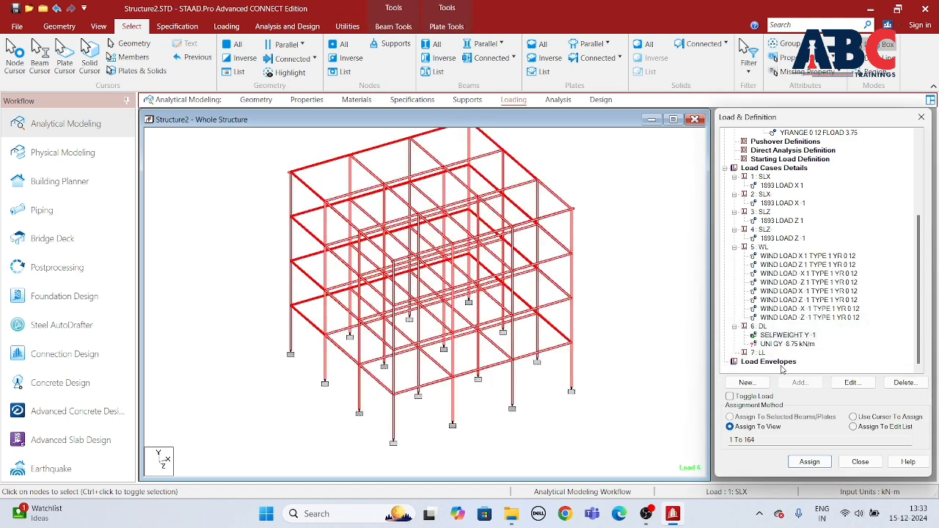
# Select all beams not parallel to Y and assign the GY -8.75 kN/m uniform load using the assign-to-view method.
pyautogui.click(786, 344)
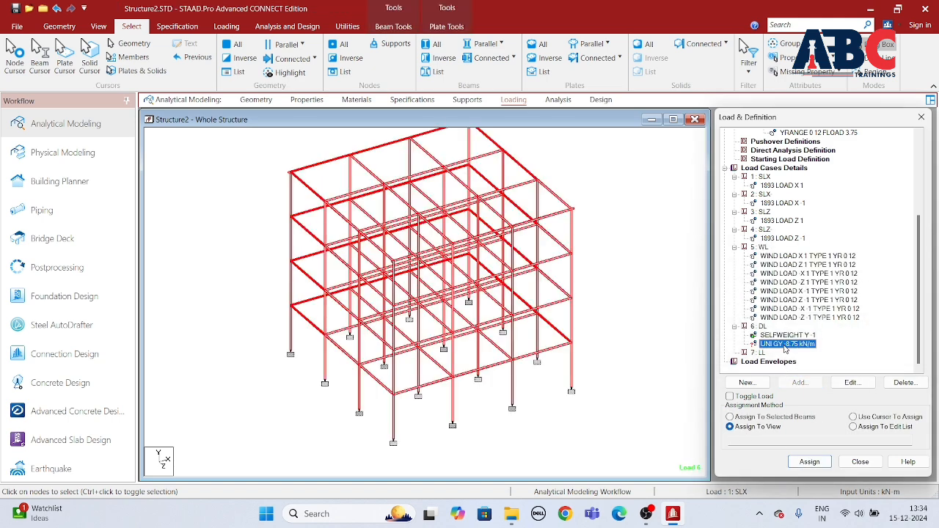
pyautogui.click(500, 45)
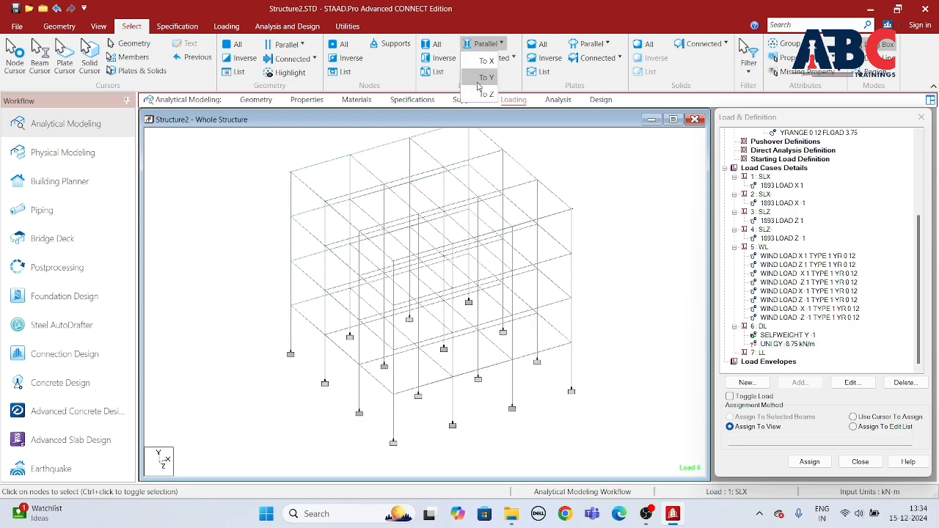
pyautogui.click(486, 77)
pyautogui.click(442, 57)
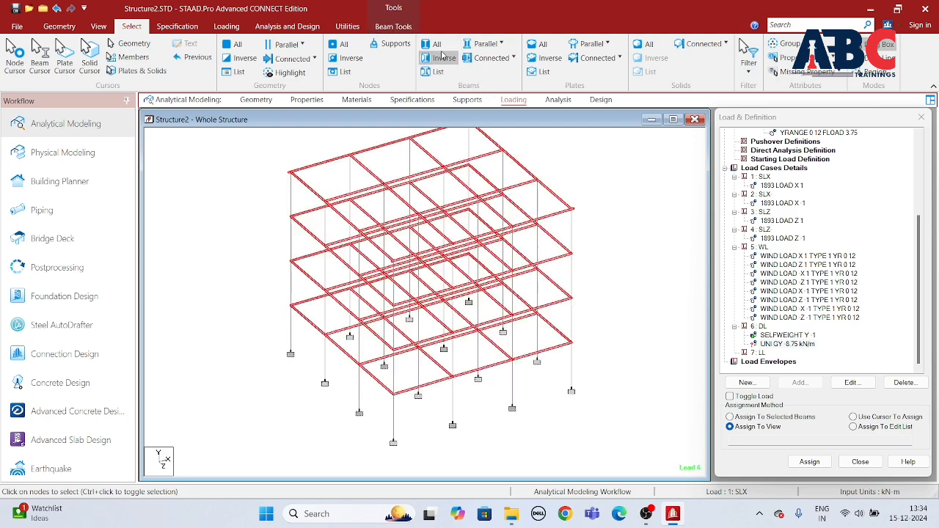
pyautogui.click(810, 461)
pyautogui.click(836, 327)
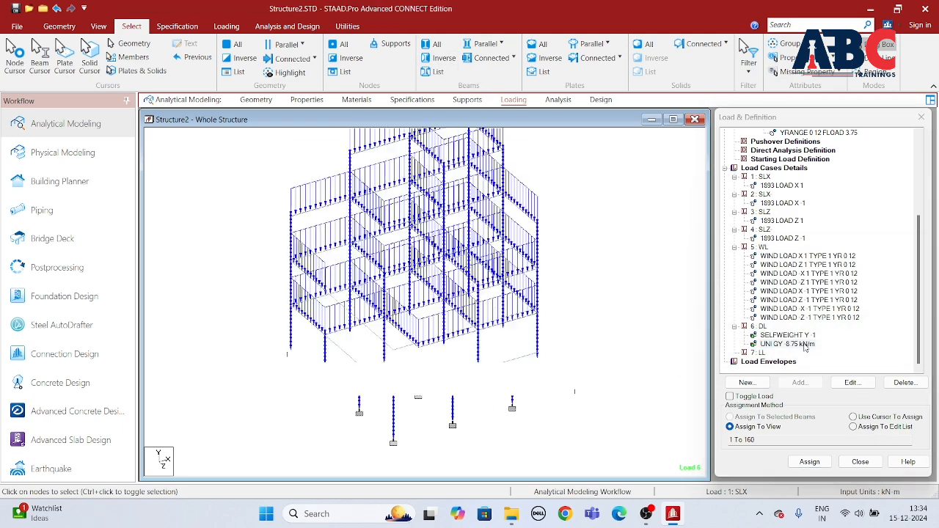
# Add a floor load of -3.75 kN/m2 in Global Y over a Y range of 0 to 12 m to the LL load case.
pyautogui.click(758, 353)
pyautogui.click(800, 382)
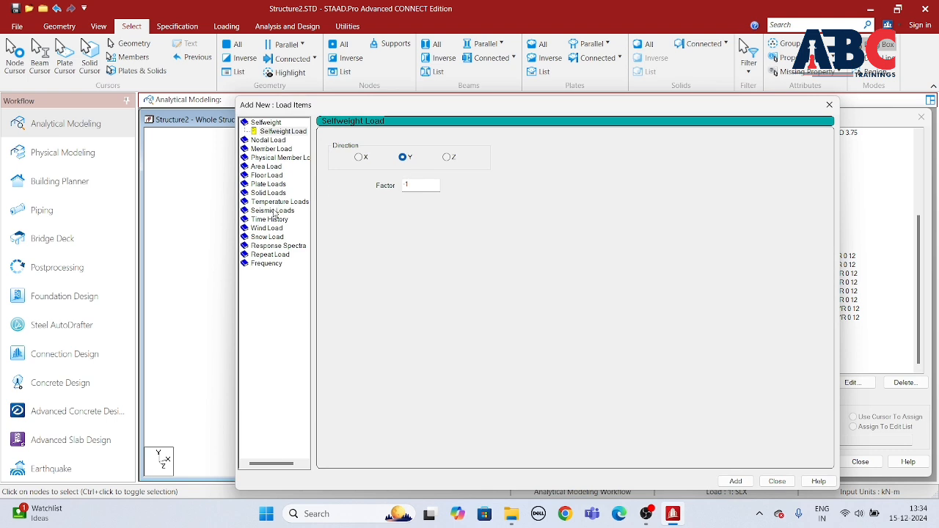
pyautogui.click(266, 176)
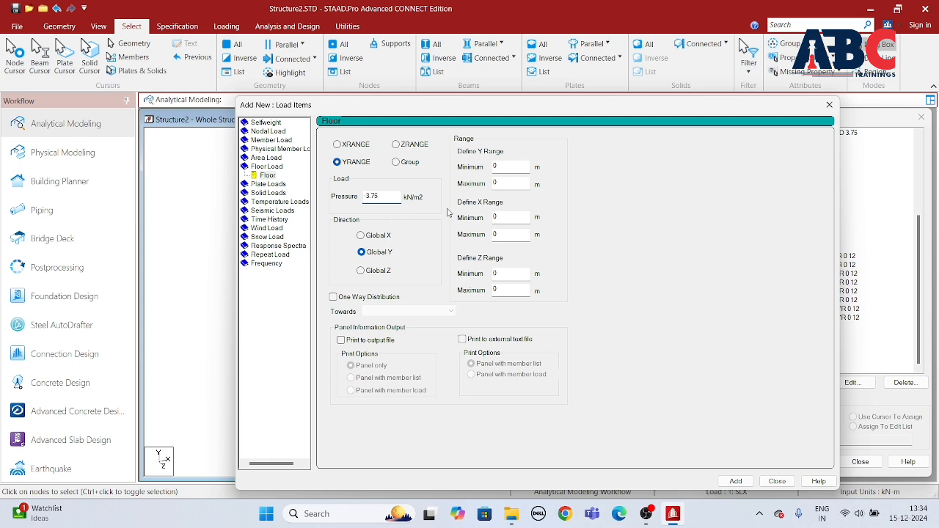
pyautogui.click(516, 182)
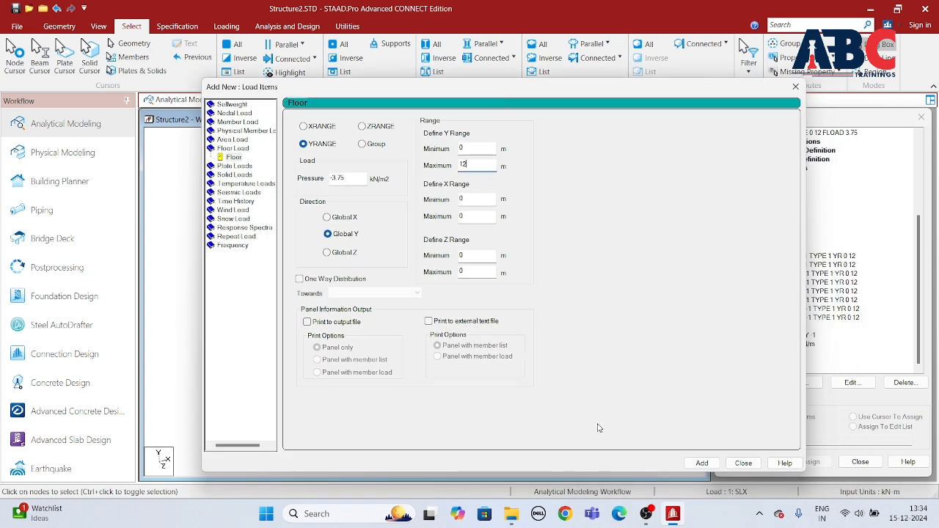
pyautogui.click(694, 465)
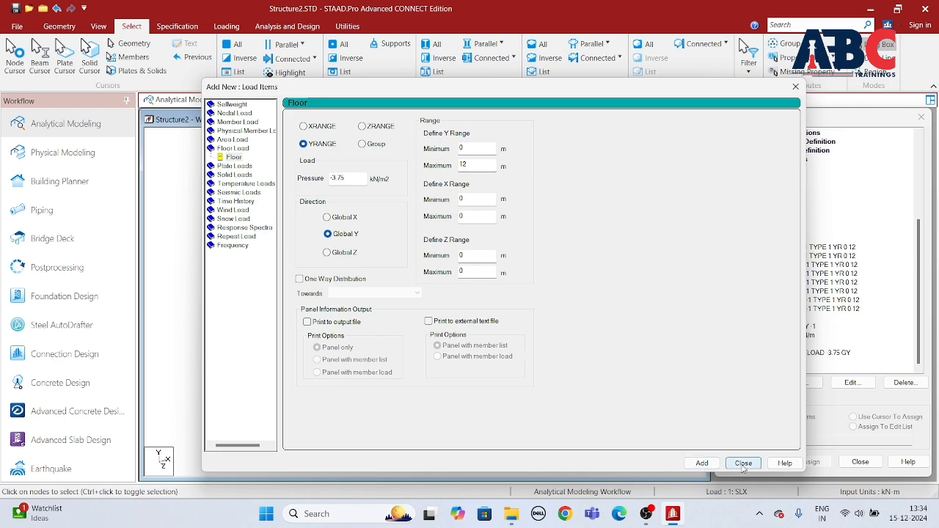
# Examine how the floor, dead, wind and seismic load items act on the frame.
pyautogui.click(801, 352)
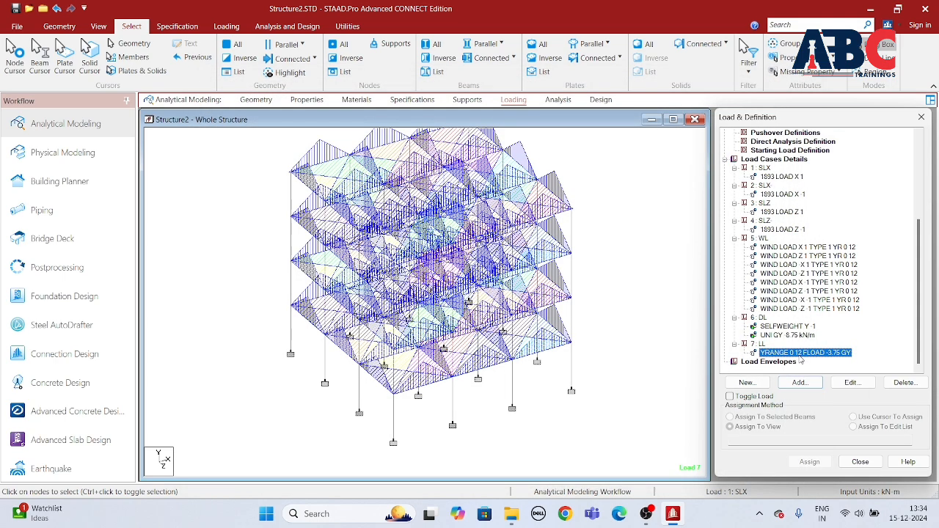
pyautogui.click(792, 334)
pyautogui.click(792, 281)
pyautogui.click(791, 273)
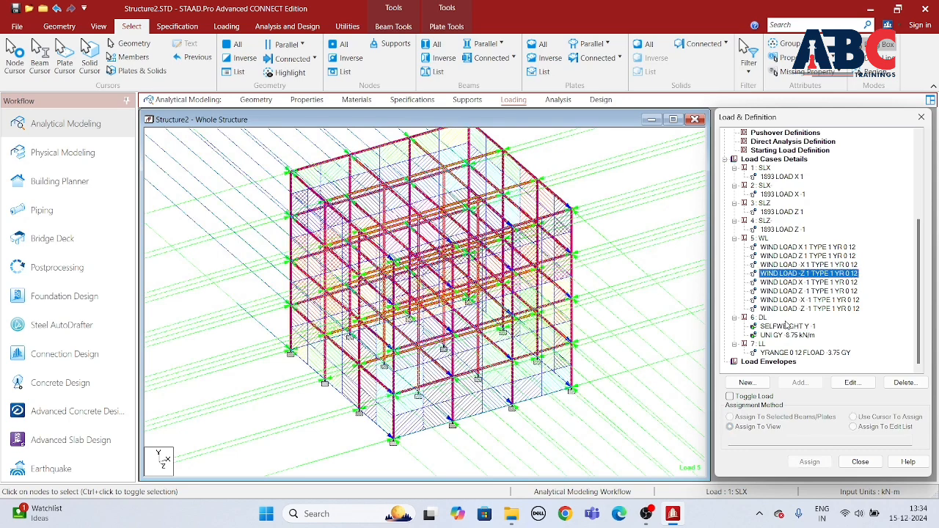
pyautogui.scroll(2, 776, 265)
pyautogui.click(782, 239)
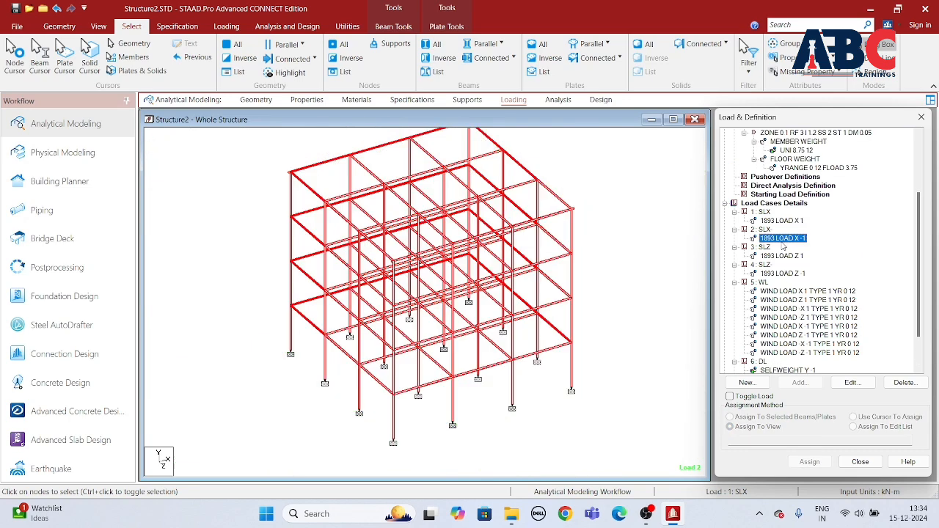
pyautogui.scroll(-2, 775, 253)
pyautogui.click(804, 335)
pyautogui.click(799, 361)
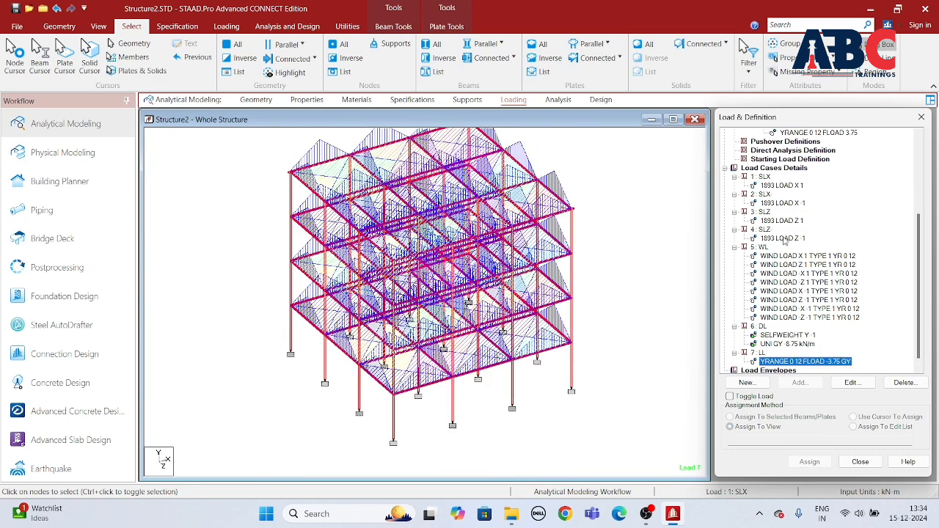
pyautogui.scroll(3, 786, 245)
pyautogui.scroll(-2, 829, 242)
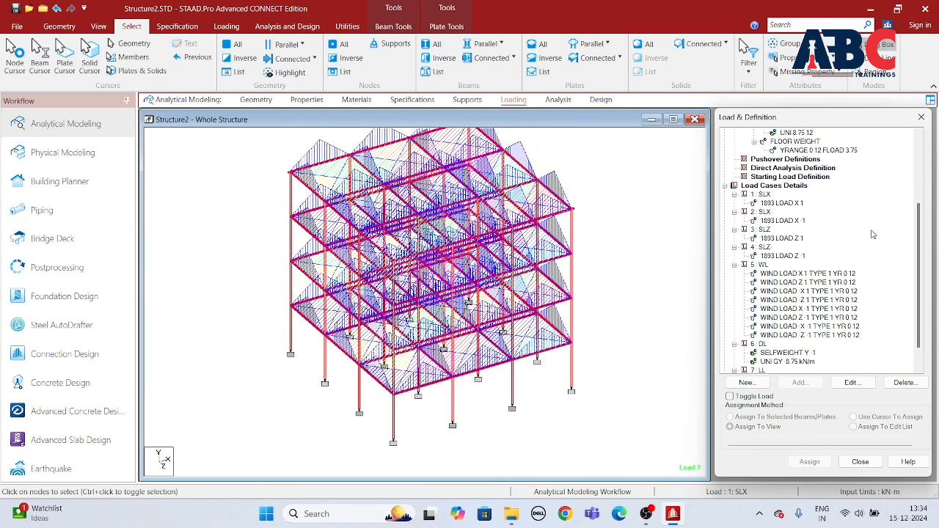
# Generate automatic load combinations for code IS:456/IS:800, category IS456:2000 Table18, starting at number 8, and add them to the load cases.
pyautogui.click(774, 186)
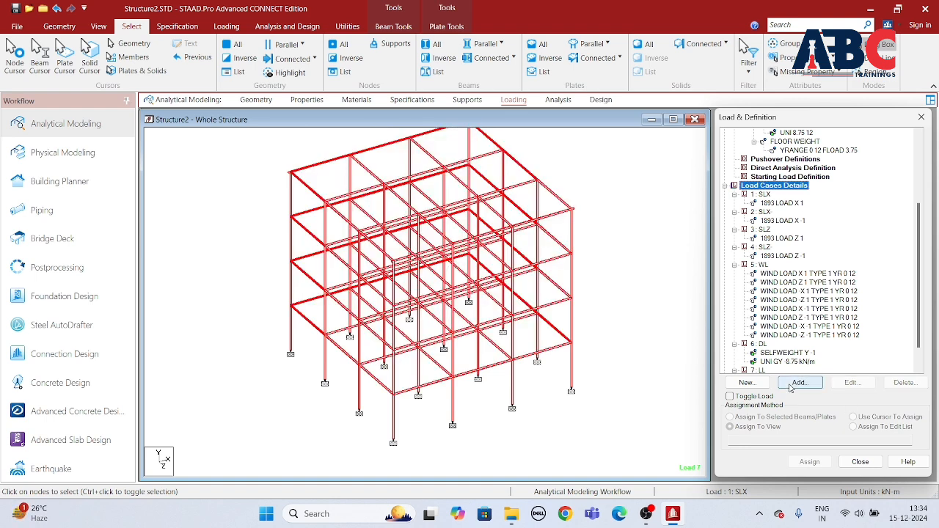
pyautogui.click(799, 383)
pyautogui.click(356, 193)
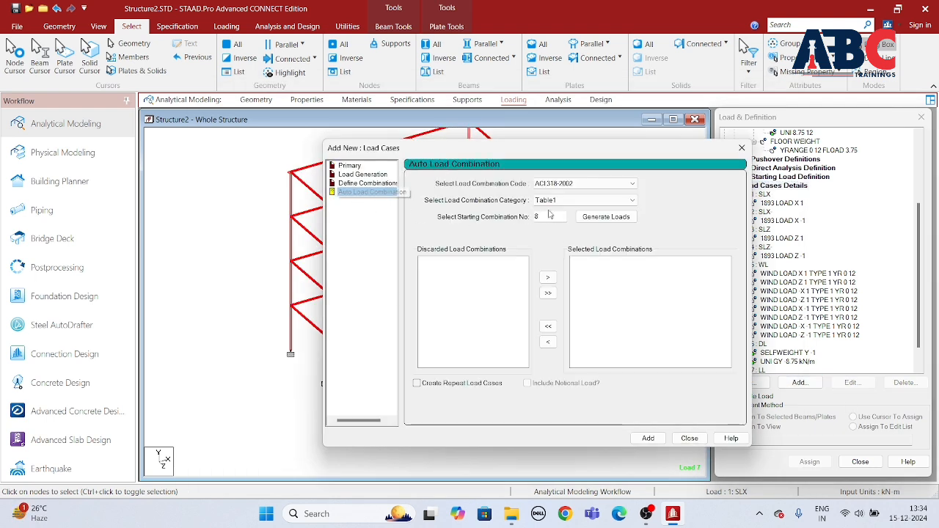
pyautogui.click(583, 184)
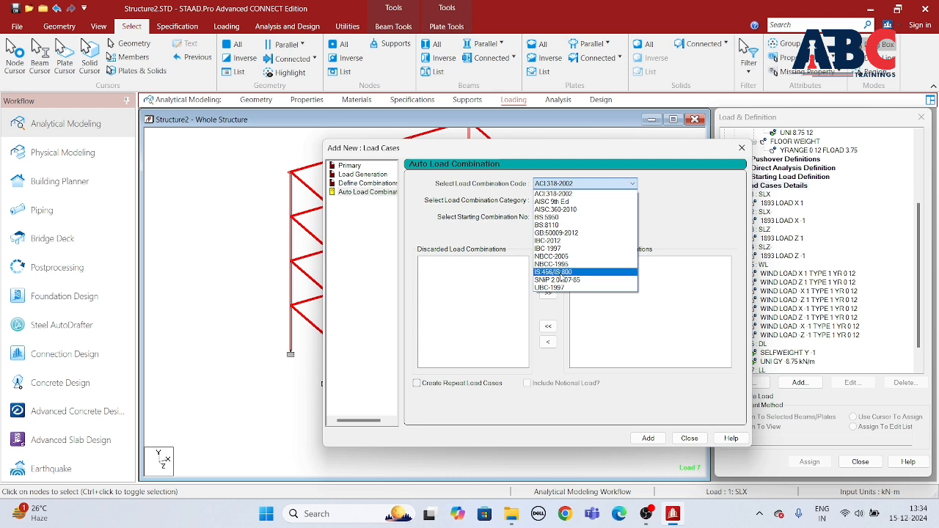
pyautogui.click(558, 272)
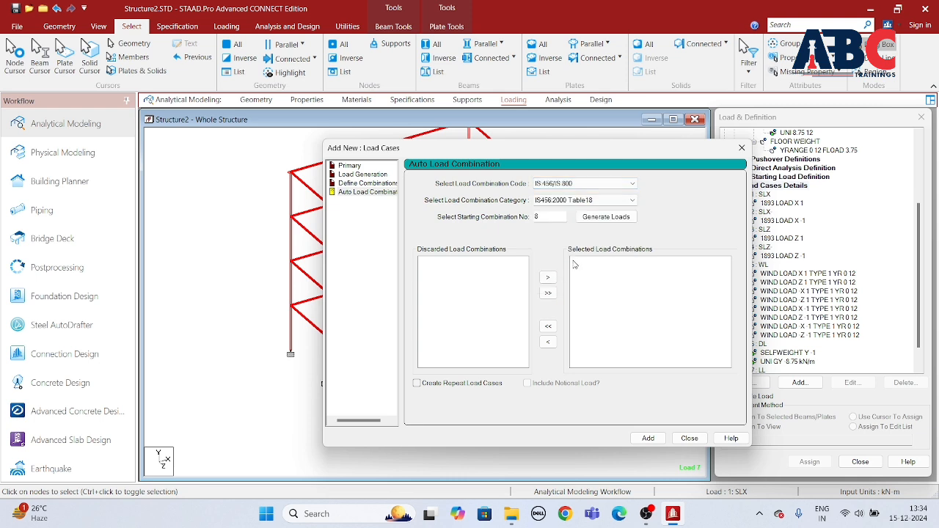
pyautogui.click(595, 217)
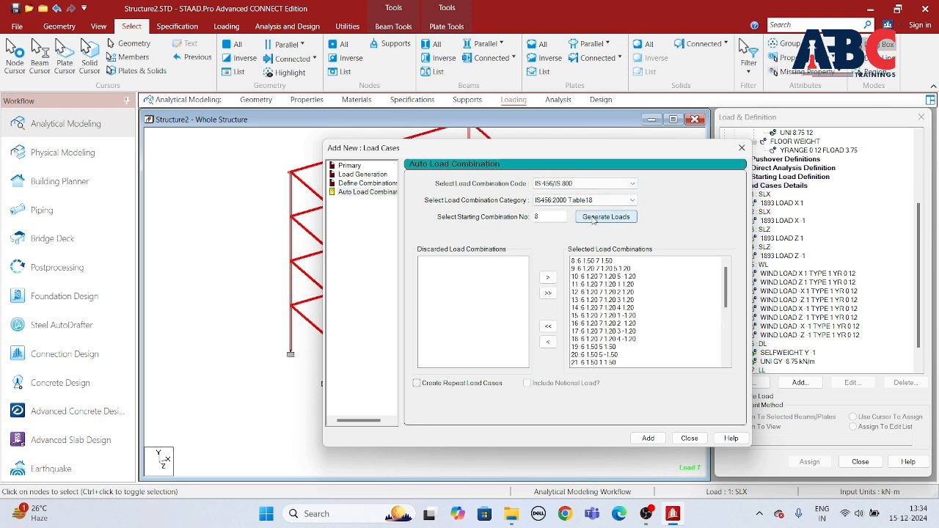
pyautogui.click(650, 438)
pyautogui.click(690, 438)
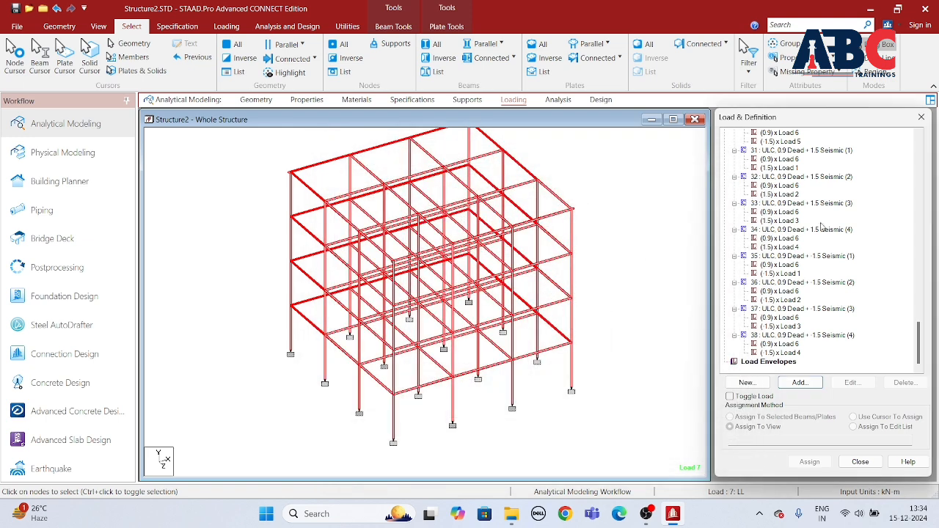
# Review the generated load combinations and the factors applied to their dead, live, wind and seismic load cases.
pyautogui.scroll(10, 805, 262)
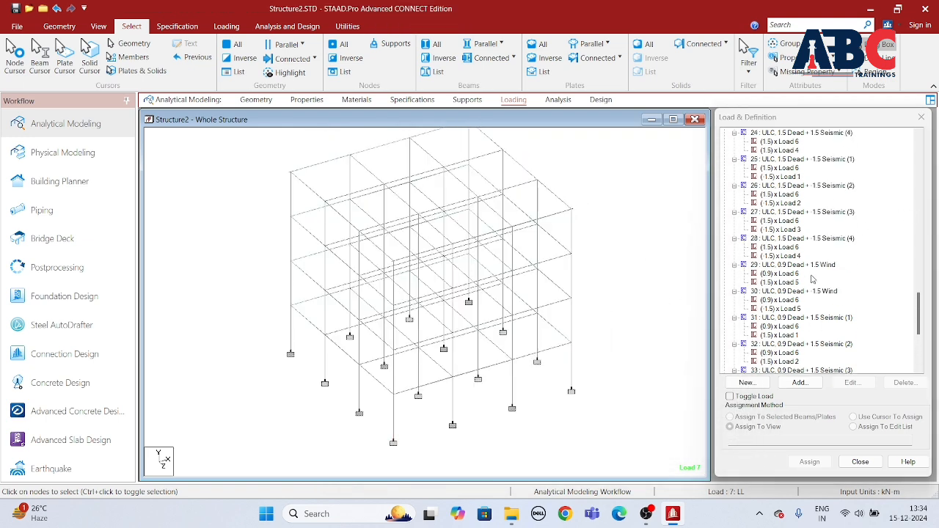
pyautogui.scroll(12, 804, 261)
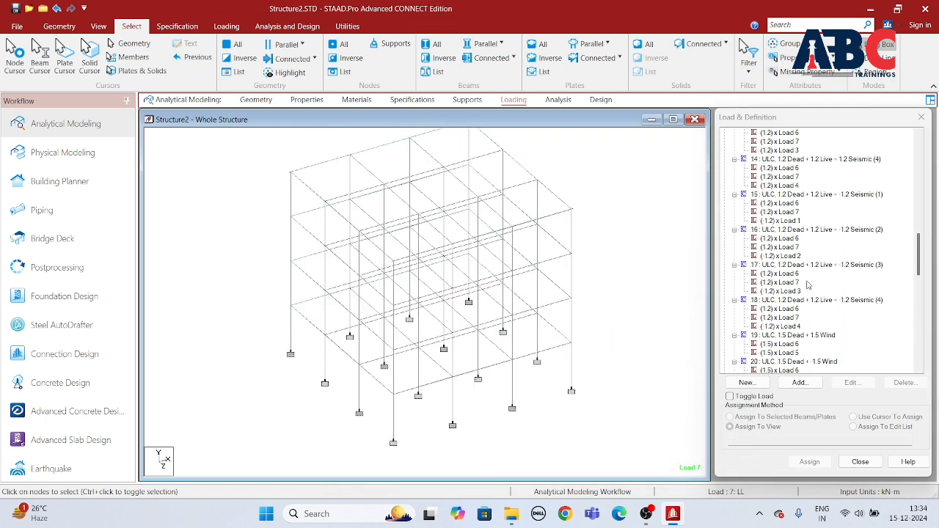
pyautogui.scroll(8, 787, 192)
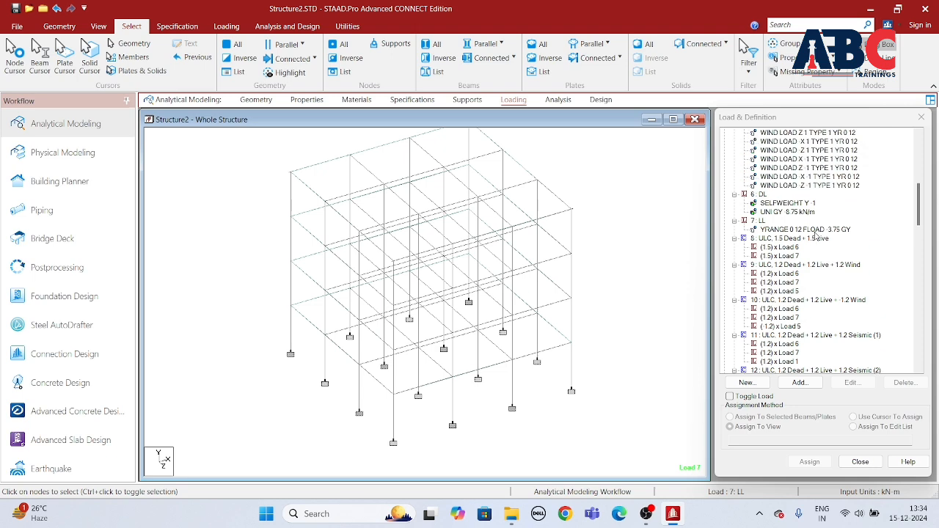
pyautogui.scroll(-14, 810, 273)
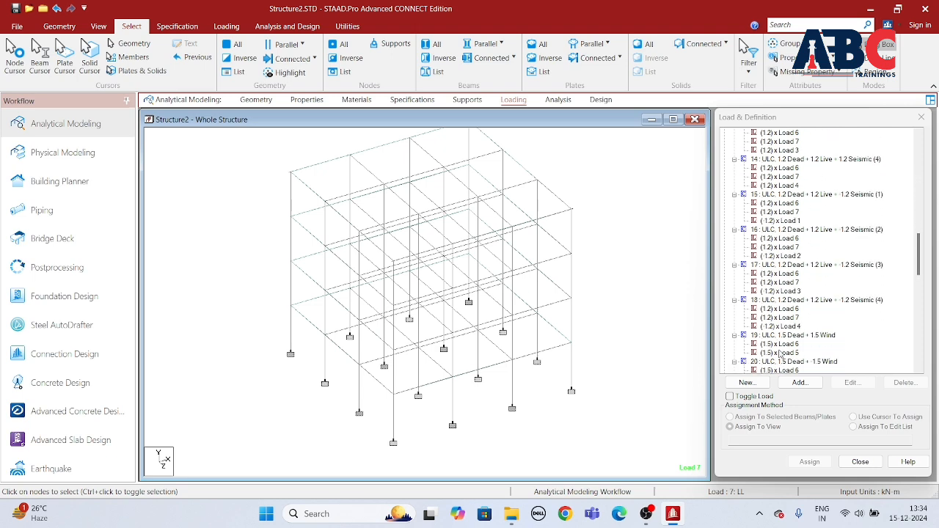
pyautogui.scroll(-6, 799, 341)
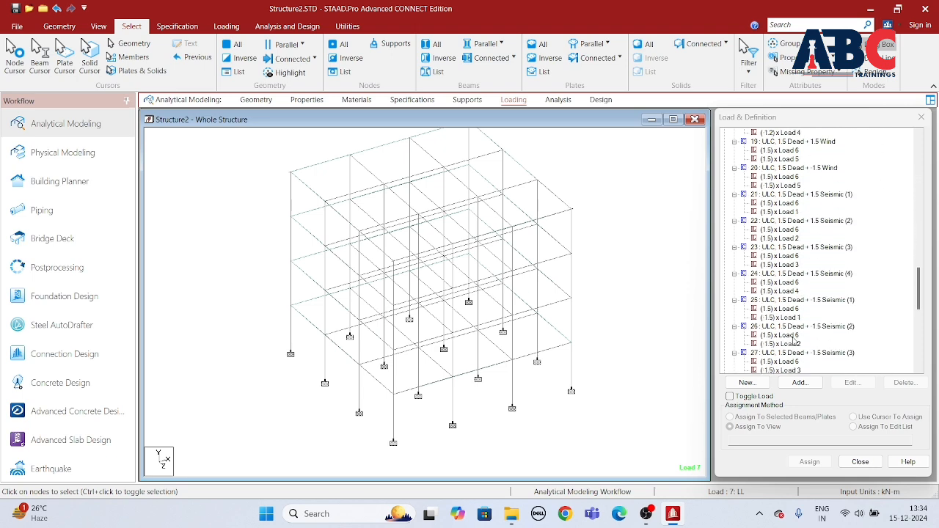
# Add a Perform Analysis command with the No Print option to the structure.
pyautogui.click(558, 99)
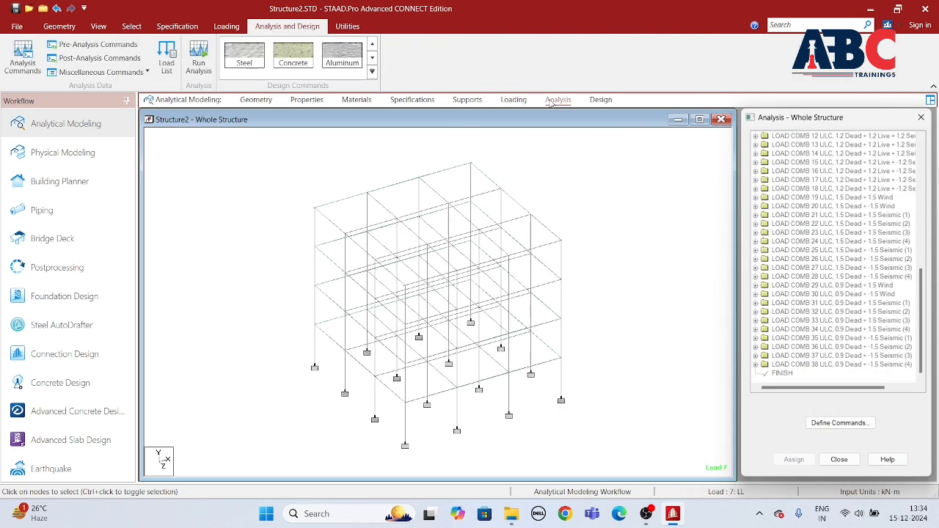
pyautogui.click(16, 63)
pyautogui.click(496, 428)
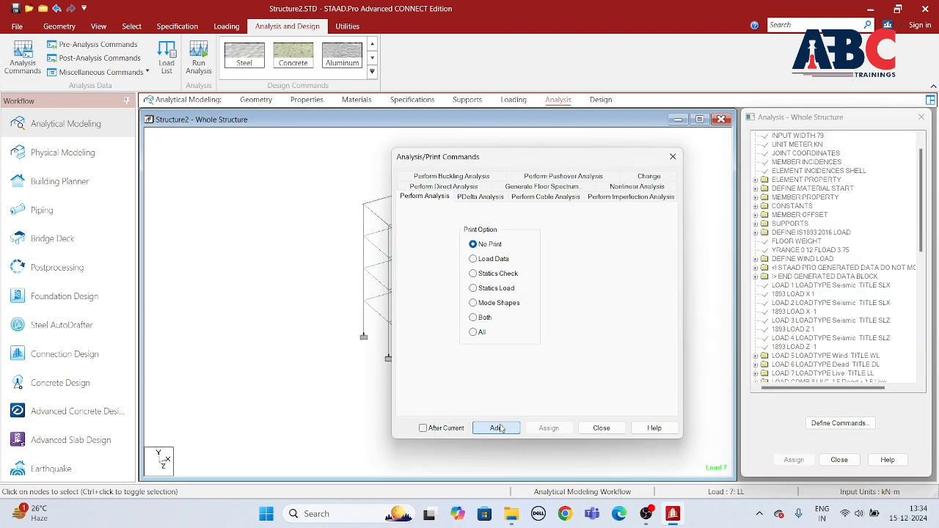
pyautogui.click(600, 428)
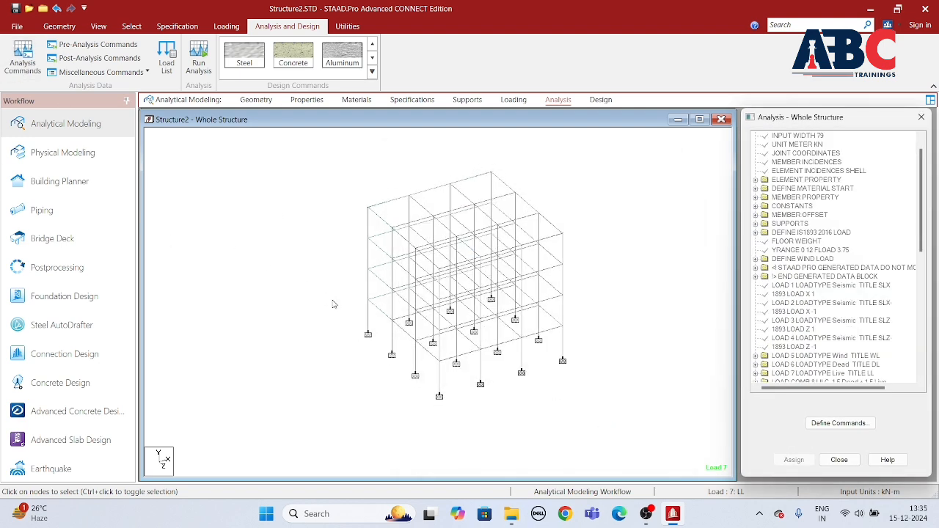
# Save the modified structure, run the analysis and return to modeling mode.
pyautogui.click(198, 59)
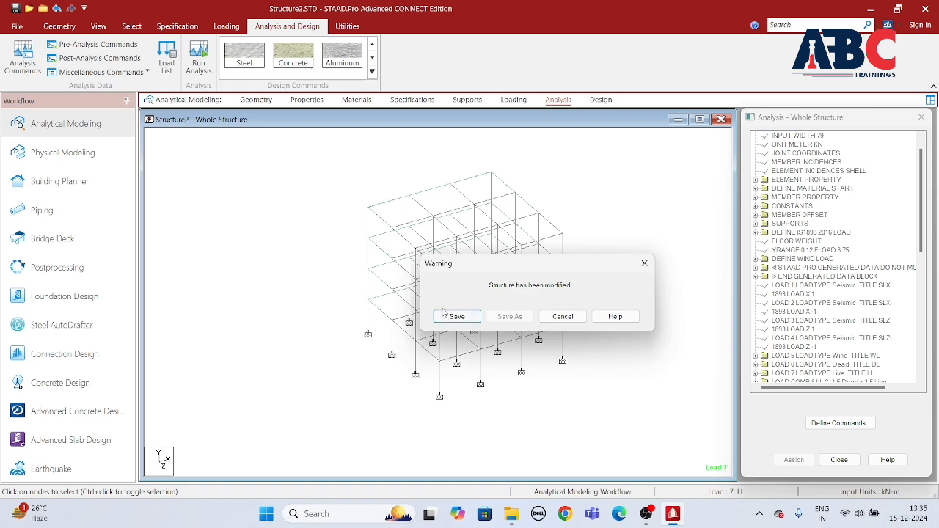
pyautogui.click(456, 316)
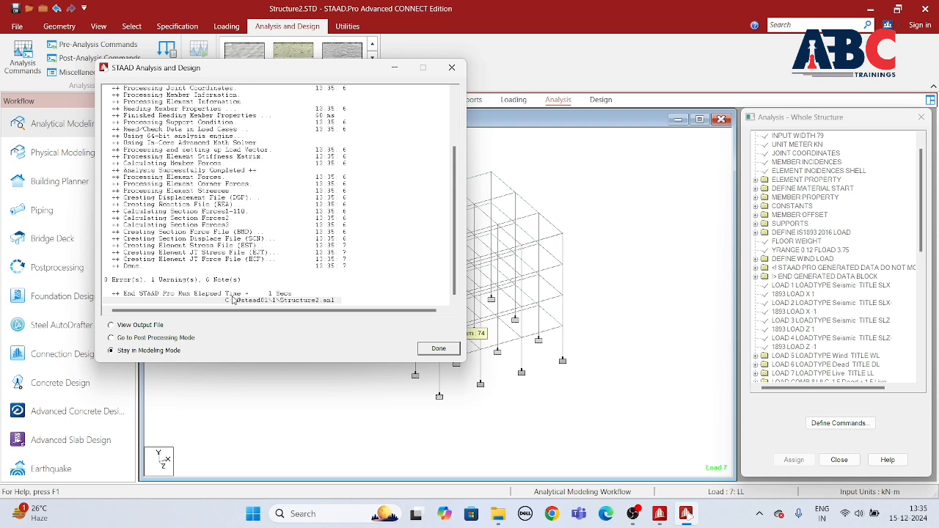
pyautogui.click(438, 349)
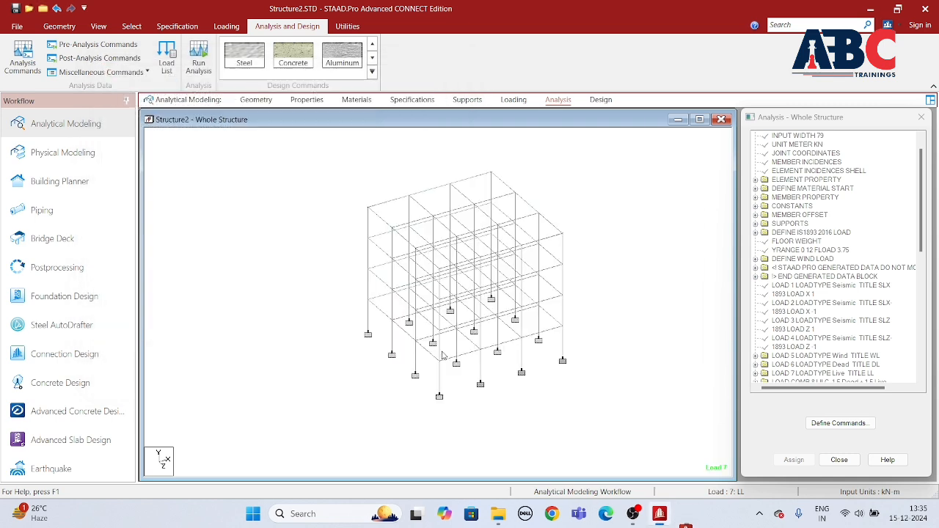
# Start concrete design for the whole structure and set its current code to IS456.
pyautogui.click(604, 102)
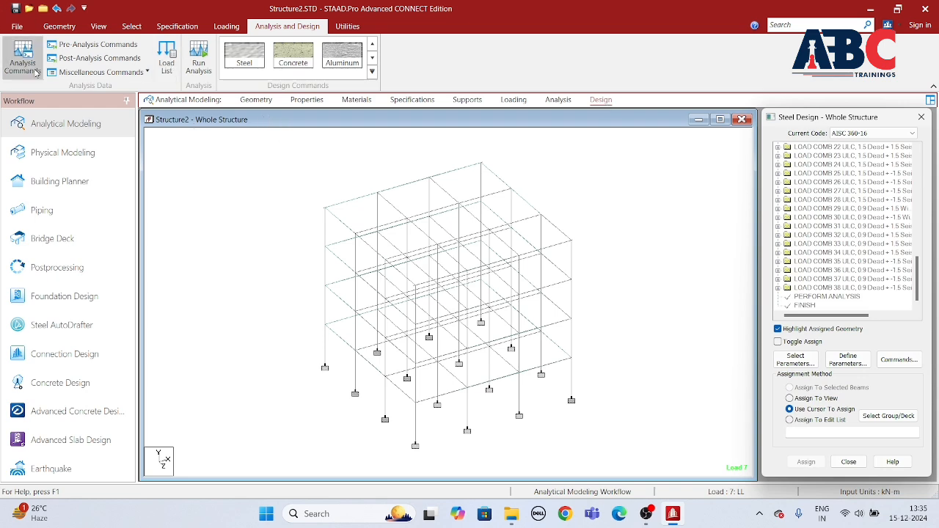
pyautogui.click(293, 54)
pyautogui.click(864, 135)
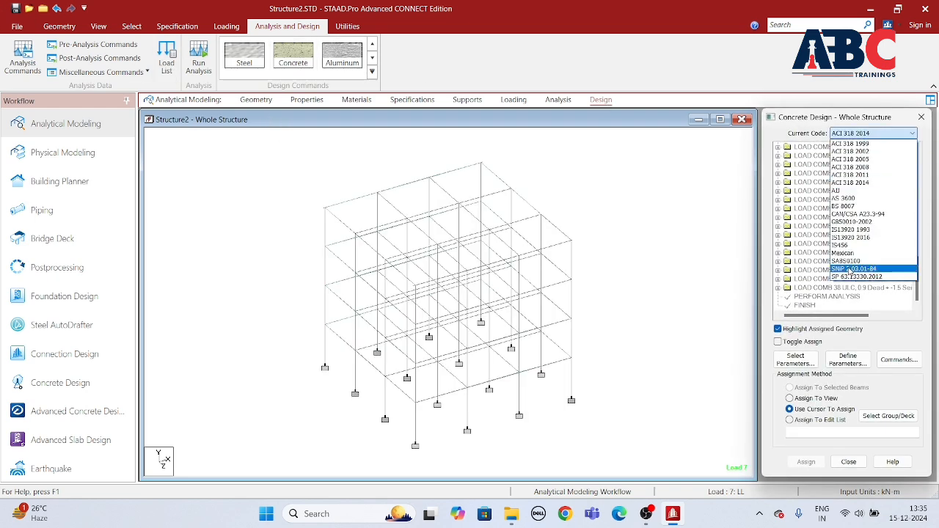
pyautogui.click(851, 246)
# Clear the selected design parameters and choose only Fc, Fymain, Fysec, Maxmain, Maxsec, Md1, Md2 and Track.
pyautogui.click(807, 359)
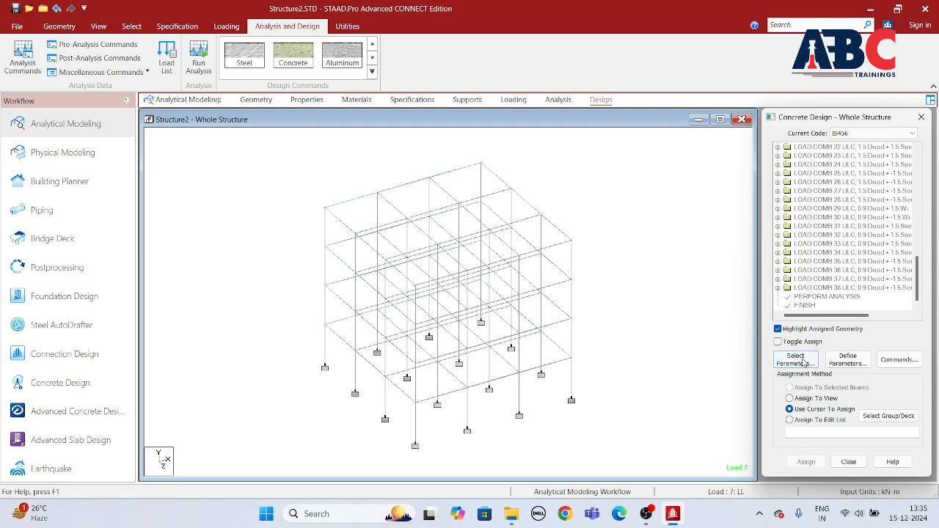
pyautogui.click(759, 319)
pyautogui.scroll(-2, 629, 301)
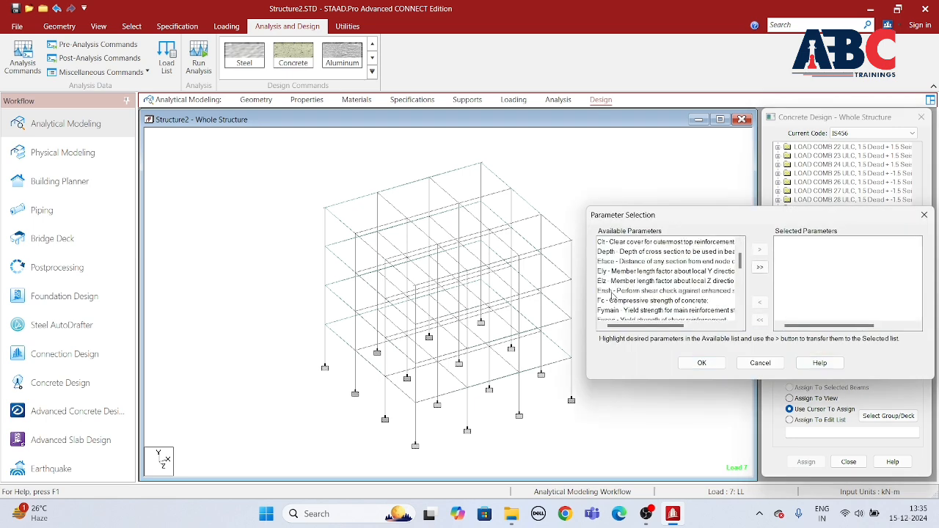
pyautogui.click(629, 301)
pyautogui.scroll(-2, 629, 303)
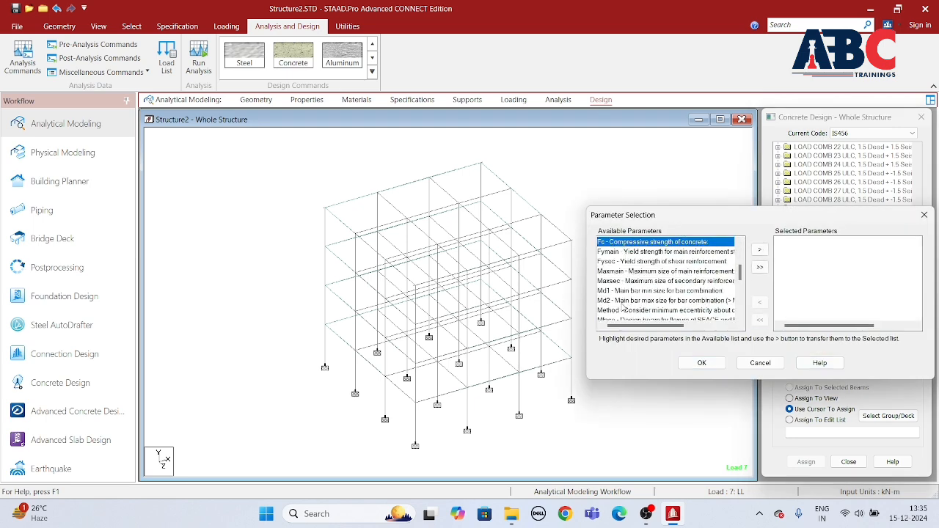
pyautogui.keyDown('shift'); pyautogui.click(623, 301); pyautogui.keyUp('shift')
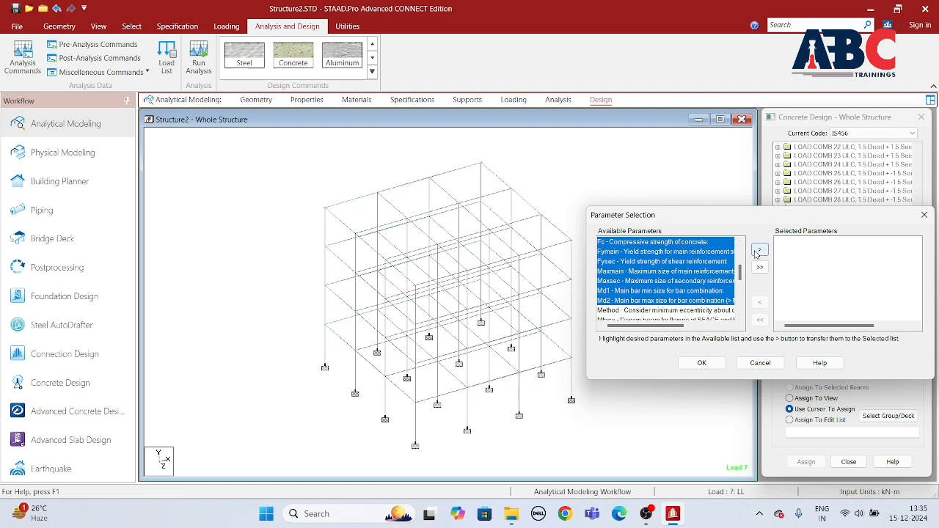
pyautogui.click(760, 249)
pyautogui.scroll(-3, 627, 304)
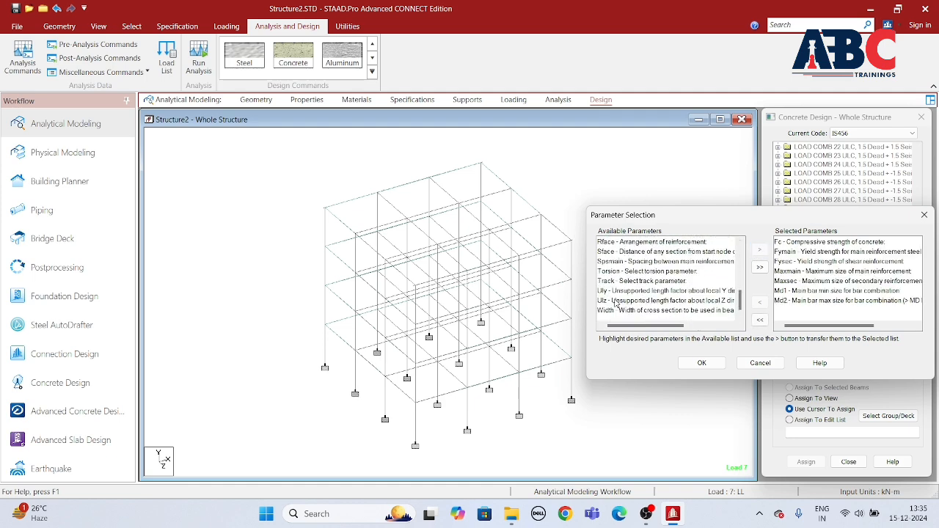
pyautogui.click(613, 280)
pyautogui.click(759, 250)
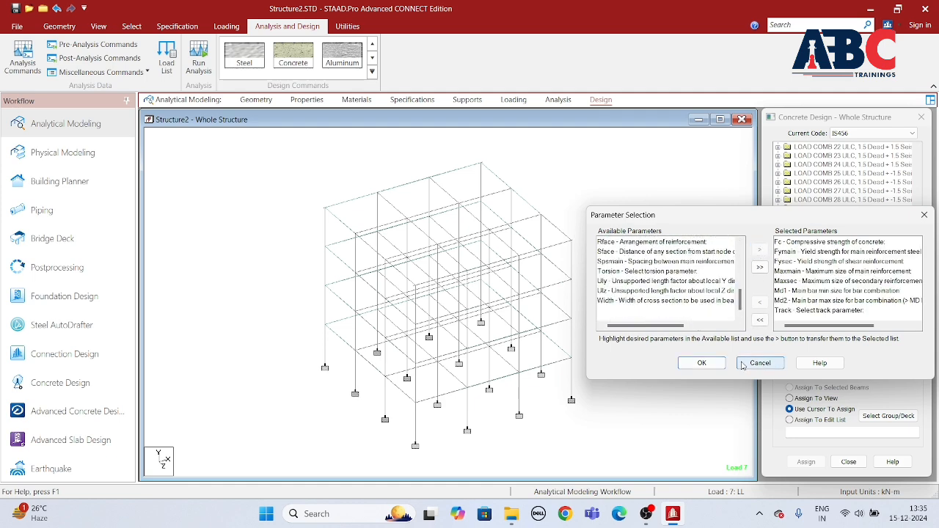
pyautogui.click(701, 363)
# Define the FC parameter with a concrete compressive strength of 25000 kN/m2 and add it to the design.
pyautogui.click(848, 359)
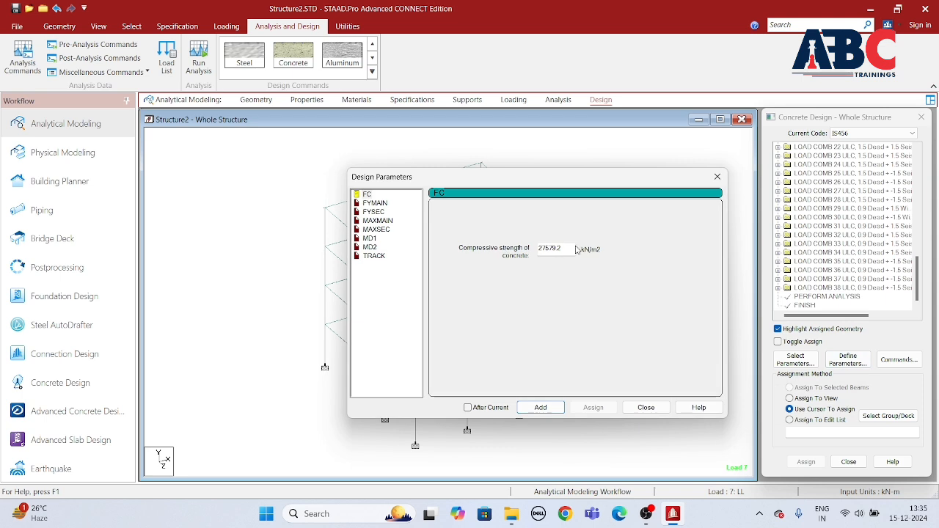
pyautogui.hotkey('shift', 'Home')
pyautogui.write('215')
pyautogui.click(541, 407)
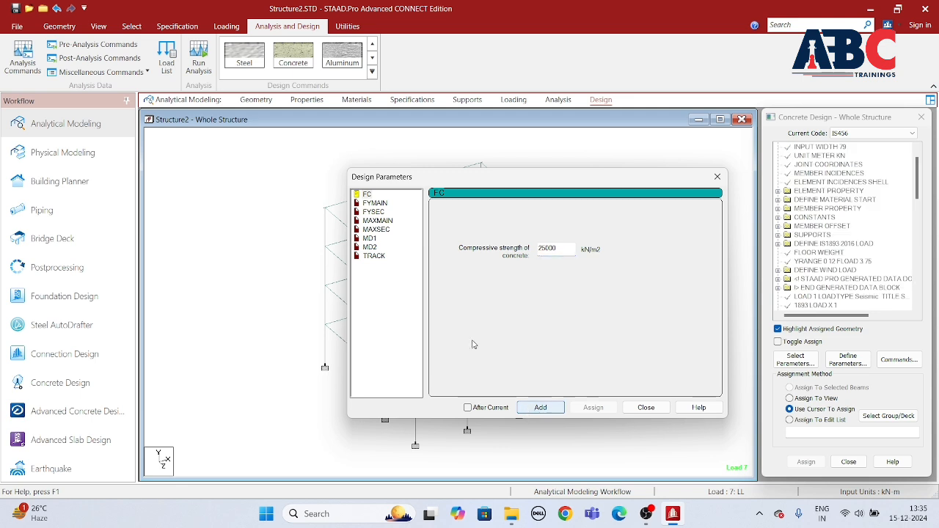
# Add the FYMAIN and FYSEC parameters, each with a reinforcement yield strength of 500000 kN/m2.
pyautogui.click(375, 202)
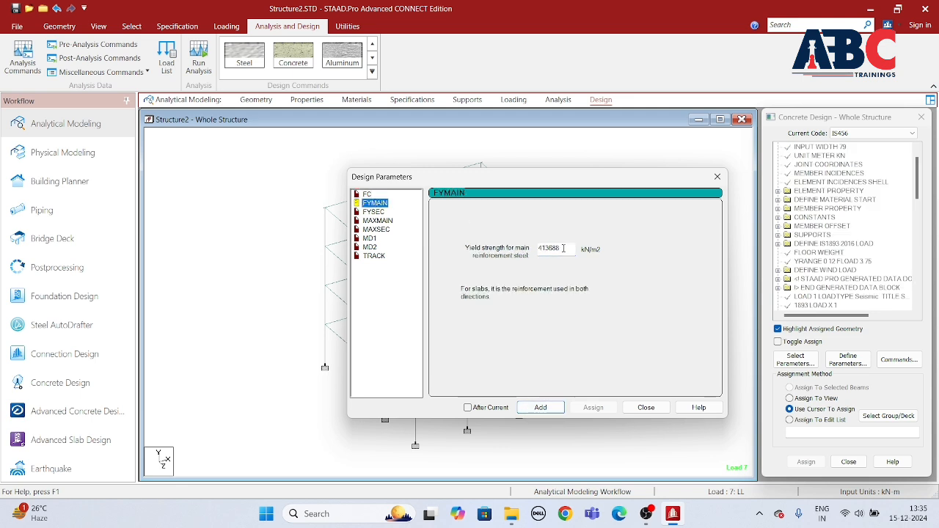
pyautogui.doubleClick(563, 248)
pyautogui.write('500000')
pyautogui.click(541, 408)
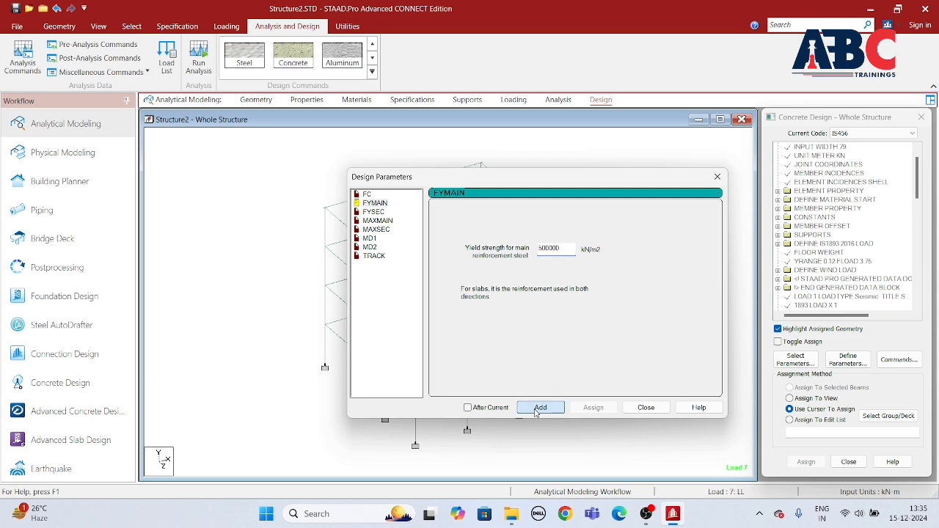
pyautogui.click(374, 211)
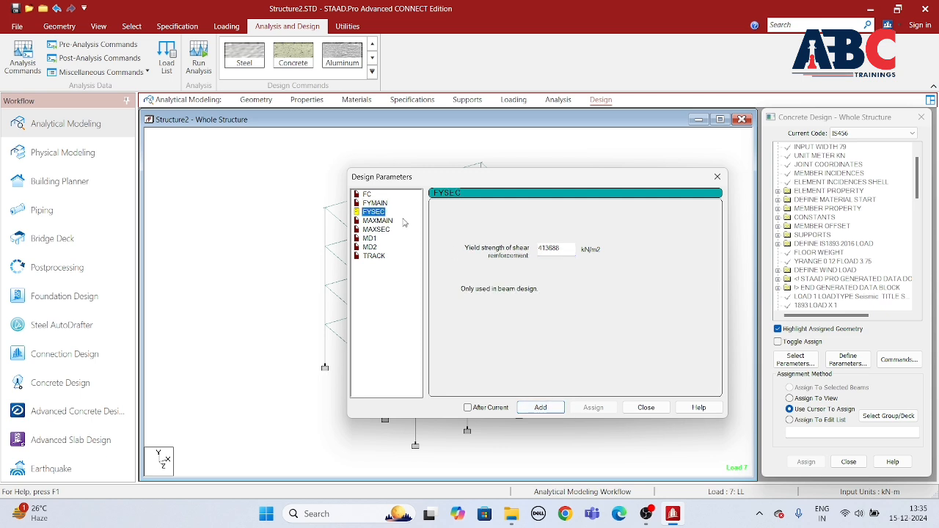
pyautogui.doubleClick(563, 248)
pyautogui.write('500000')
pyautogui.click(532, 409)
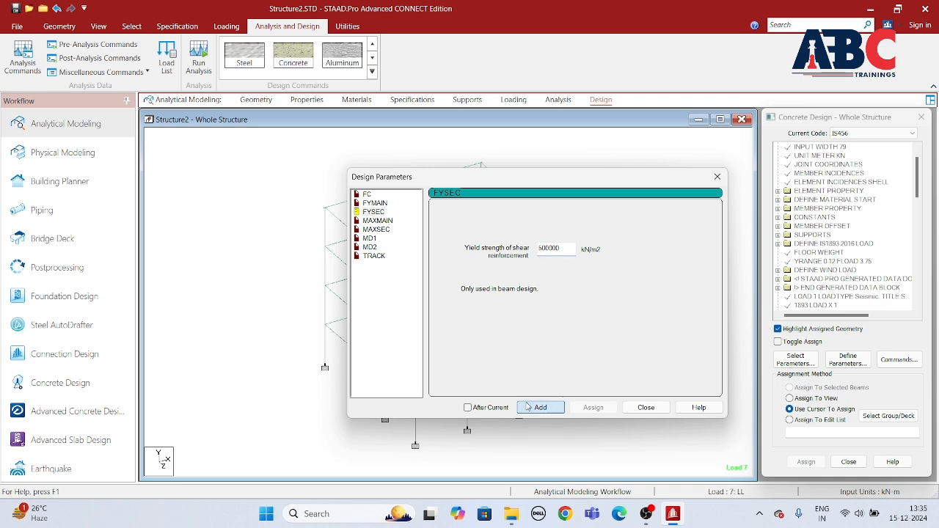
# Add the MAXMAIN parameter at 16 mm and the MAXSEC parameter at 12 mm as maximum reinforcement sizes.
pyautogui.click(380, 221)
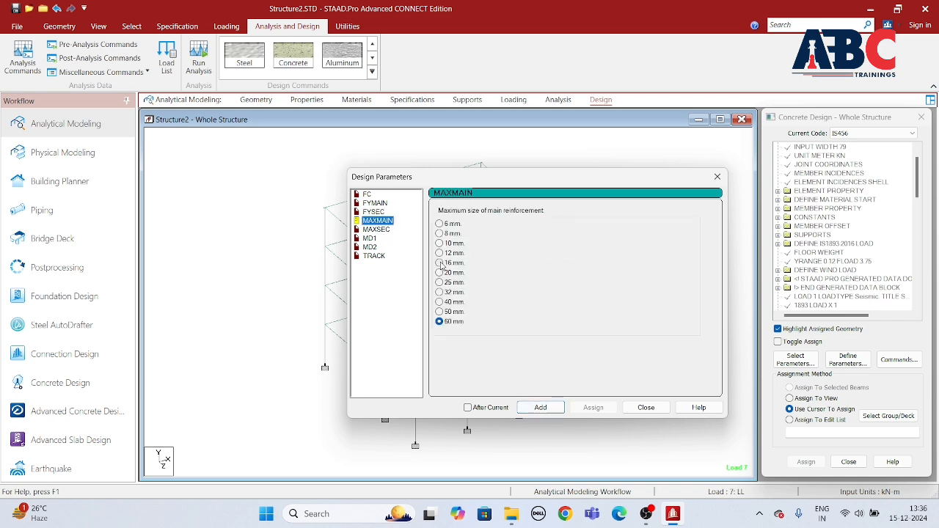
pyautogui.click(440, 263)
pyautogui.click(541, 408)
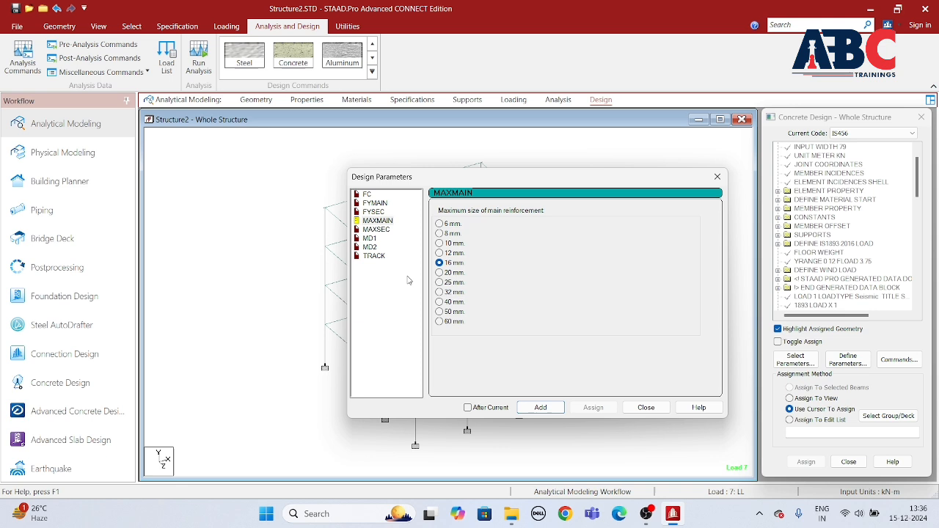
pyautogui.click(377, 229)
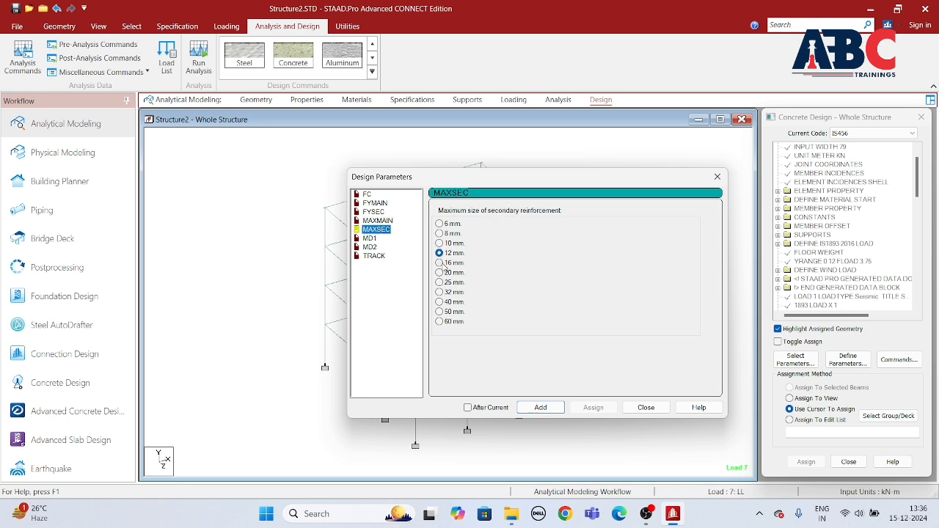
pyautogui.click(542, 407)
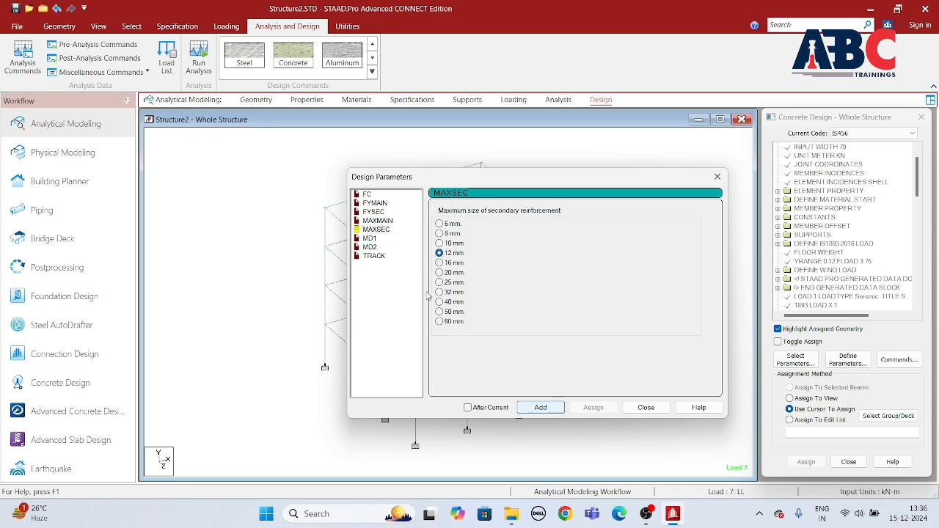
# Add the MD1 parameter at 8 mm and the MD2 parameter at 12 mm as main bar combination sizes.
pyautogui.click(370, 240)
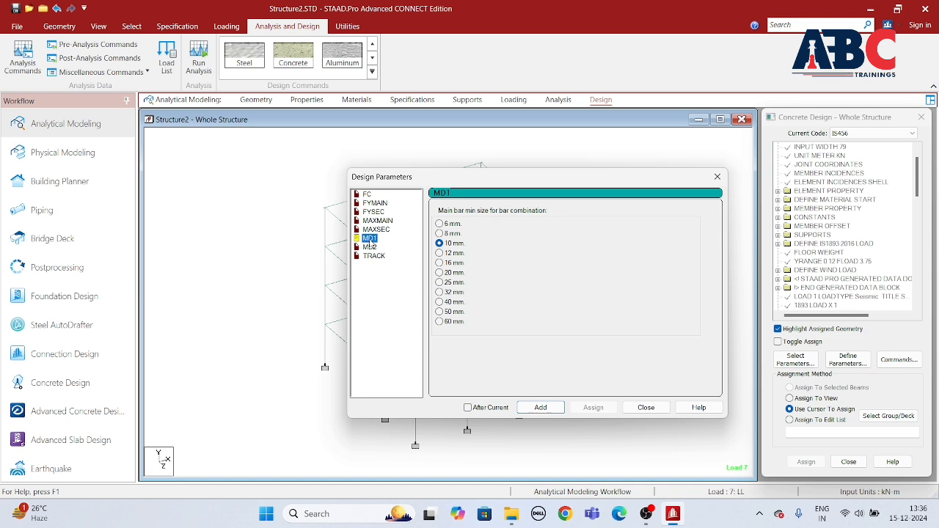
pyautogui.click(440, 243)
pyautogui.click(541, 408)
pyautogui.click(370, 248)
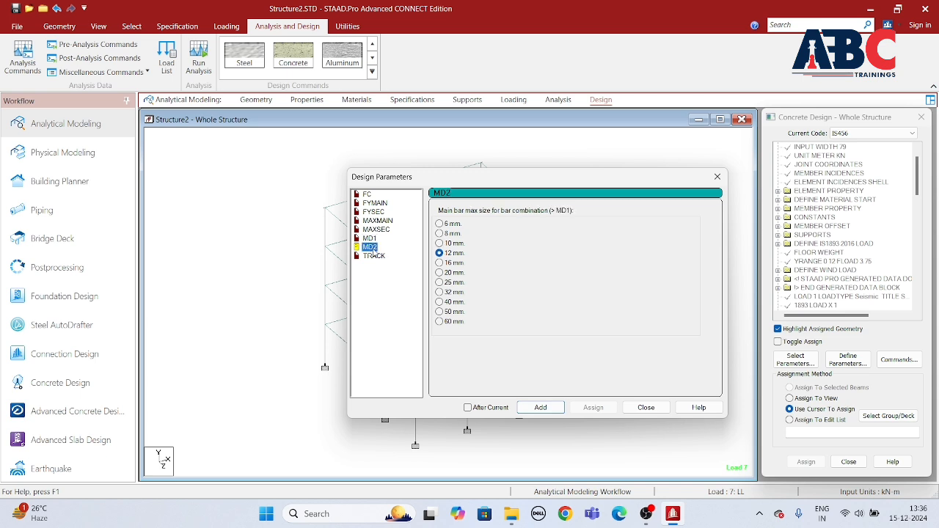
pyautogui.click(540, 407)
# Add the TRACK parameter with option 2 for detailed beam and column output and finish defining parameters.
pyautogui.click(373, 257)
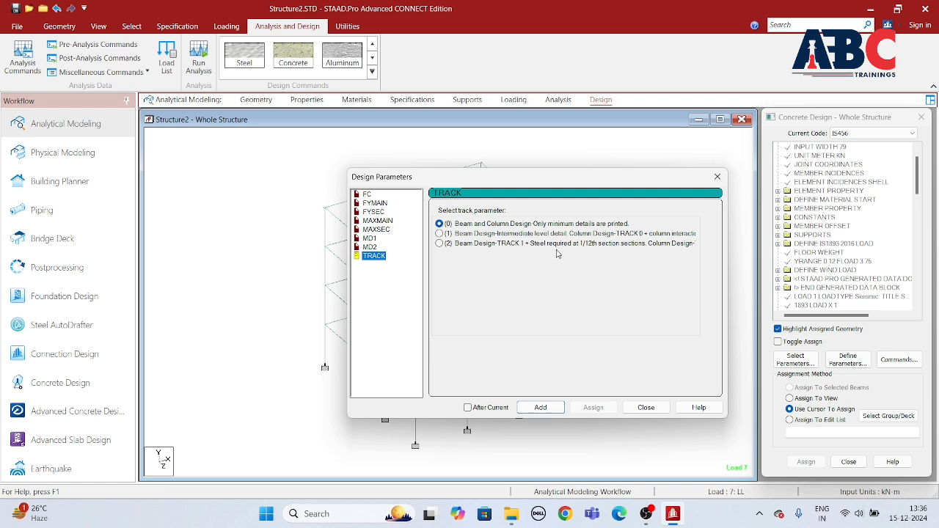
pyautogui.click(439, 244)
pyautogui.click(540, 408)
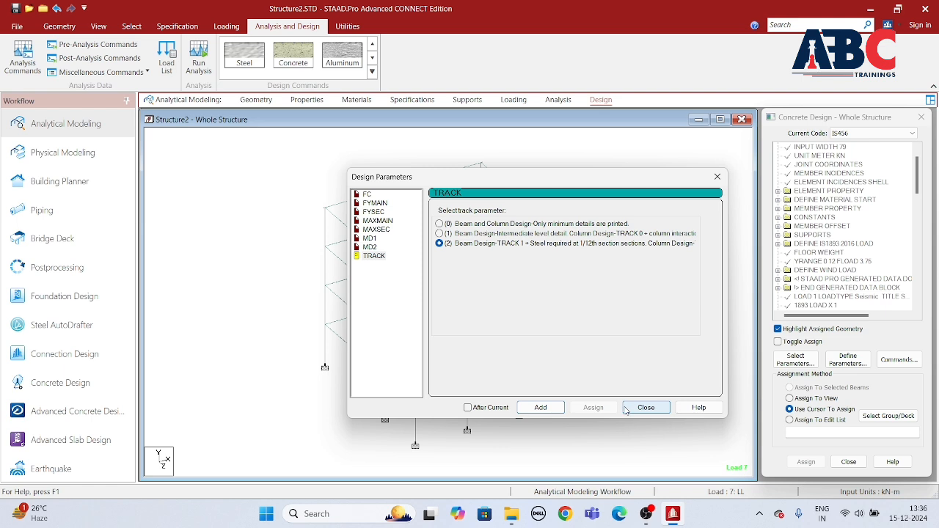
pyautogui.click(644, 408)
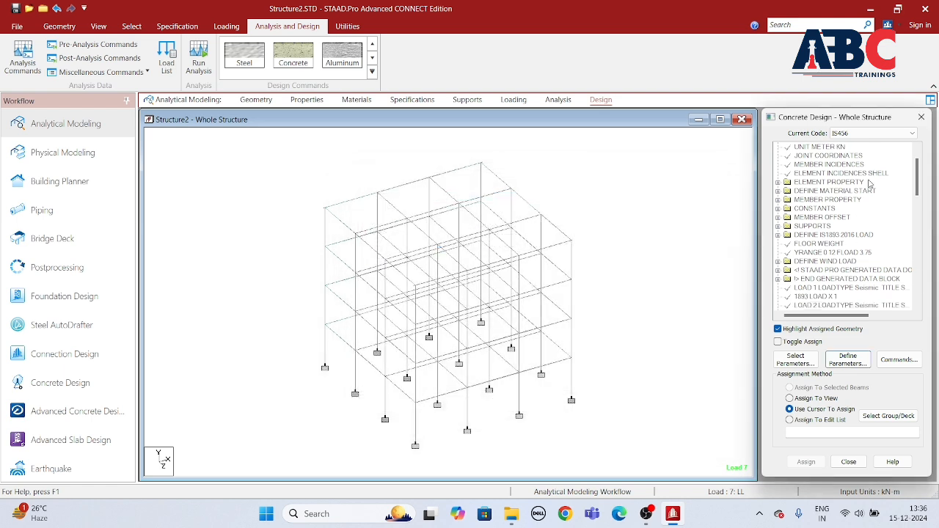
# Review the added concrete design parameters in the command tree and in the list of selected parameters.
pyautogui.scroll(-5, 871, 264)
pyautogui.scroll(-3, 871, 264)
pyautogui.moveTo(917, 209); pyautogui.dragTo(920, 283)
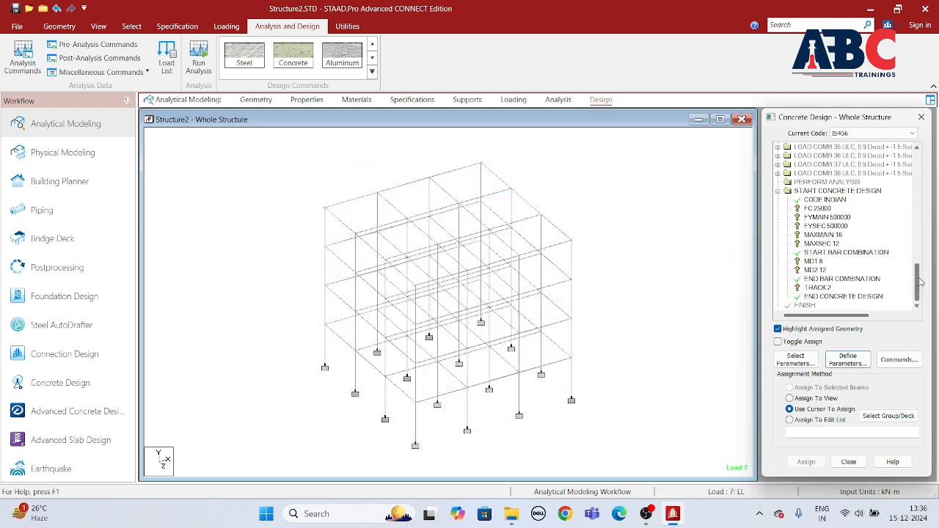
pyautogui.click(796, 359)
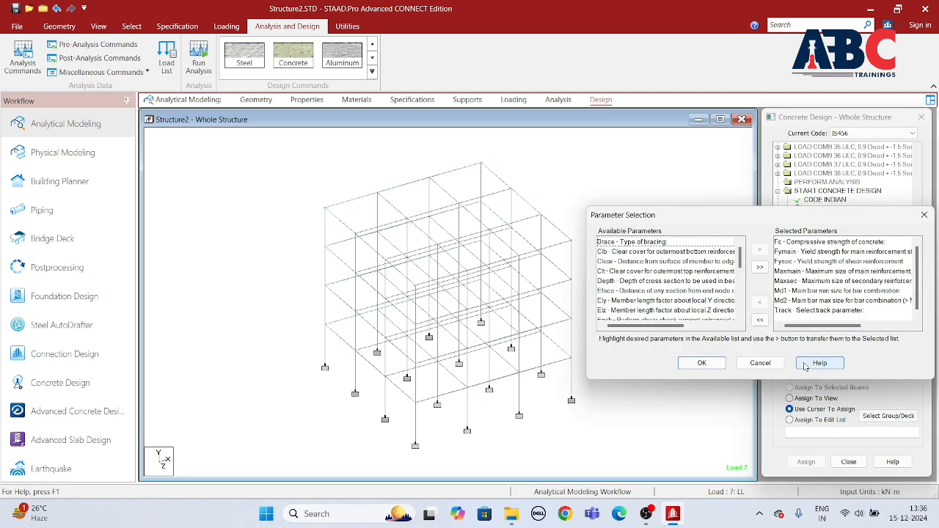
pyautogui.moveTo(803, 220); pyautogui.dragTo(512, 224)
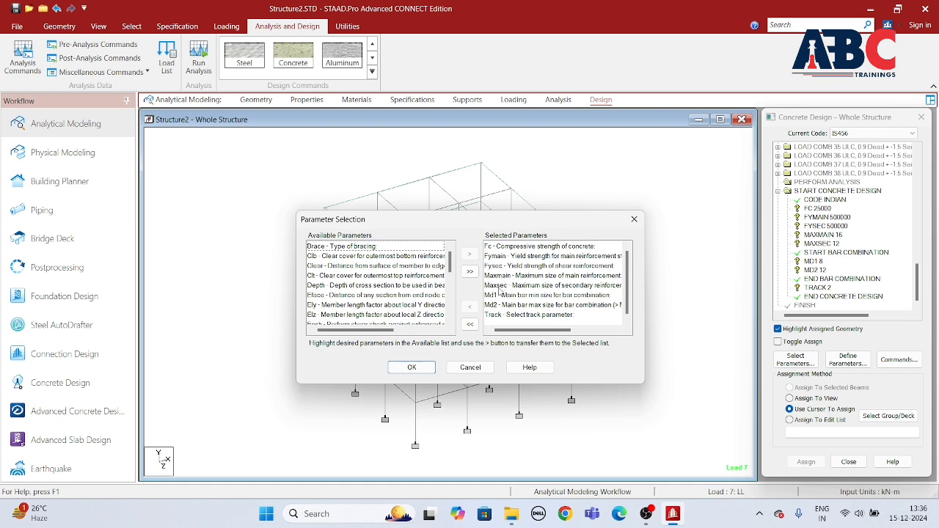
pyautogui.click(634, 218)
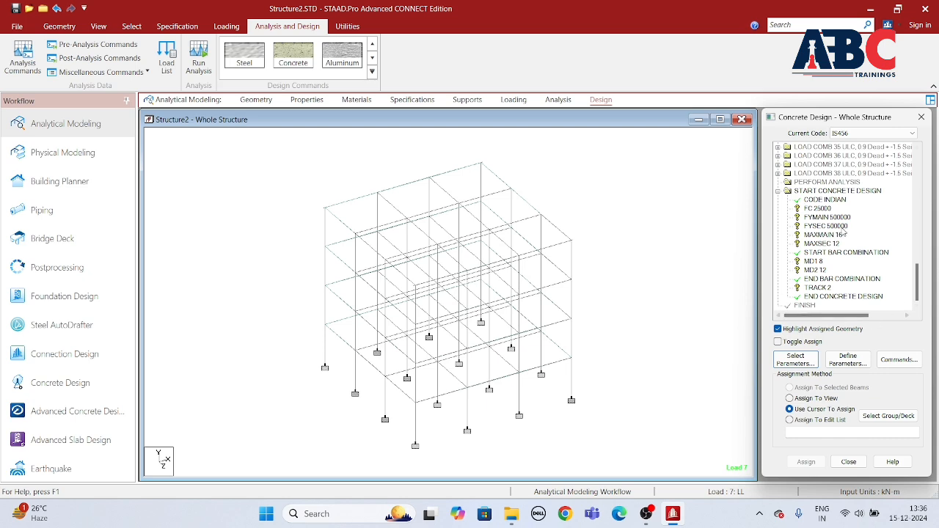
# Assign the FC 25000 parameter to the whole structure using the Assign To View method.
pyautogui.click(824, 201)
pyautogui.click(826, 209)
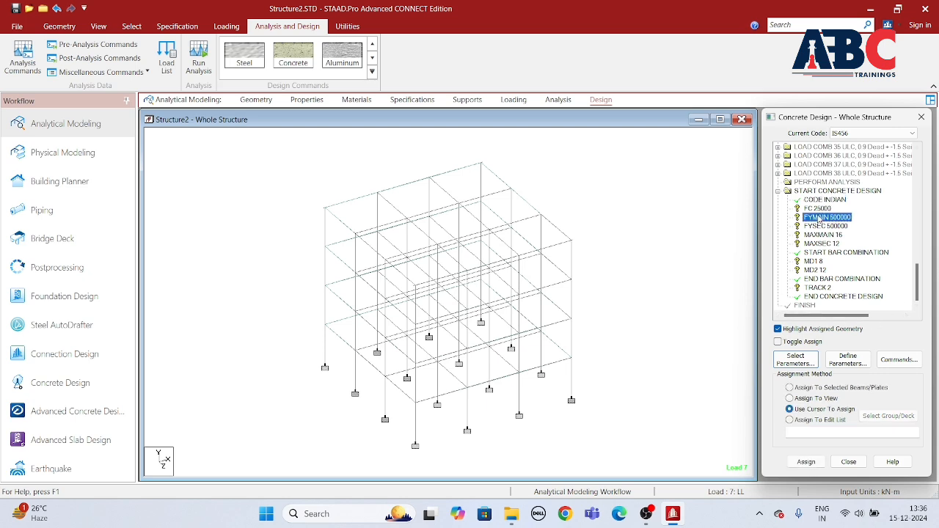
pyautogui.click(800, 398)
pyautogui.click(806, 462)
pyautogui.click(839, 331)
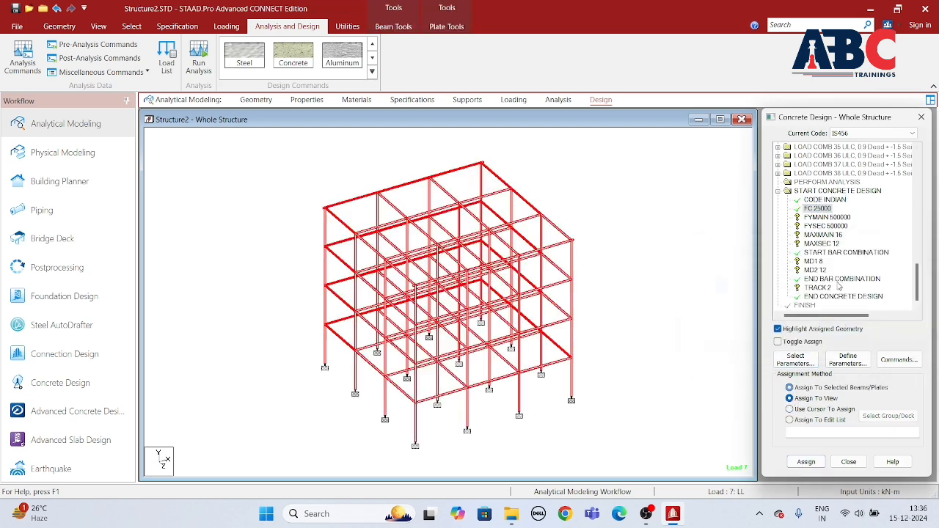
# Assign the FYMAIN 500000 and FYSEC 500000 parameters to all members in the view.
pyautogui.click(826, 218)
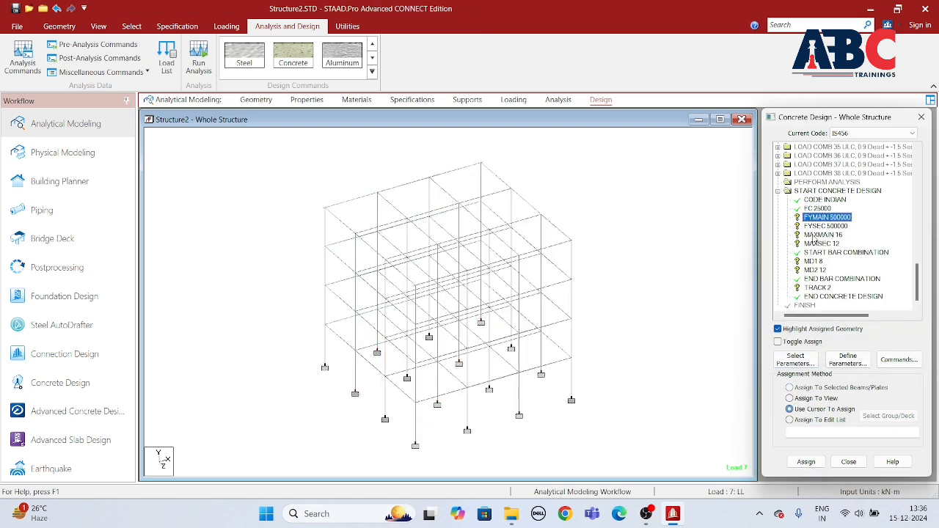
pyautogui.click(806, 462)
pyautogui.click(839, 329)
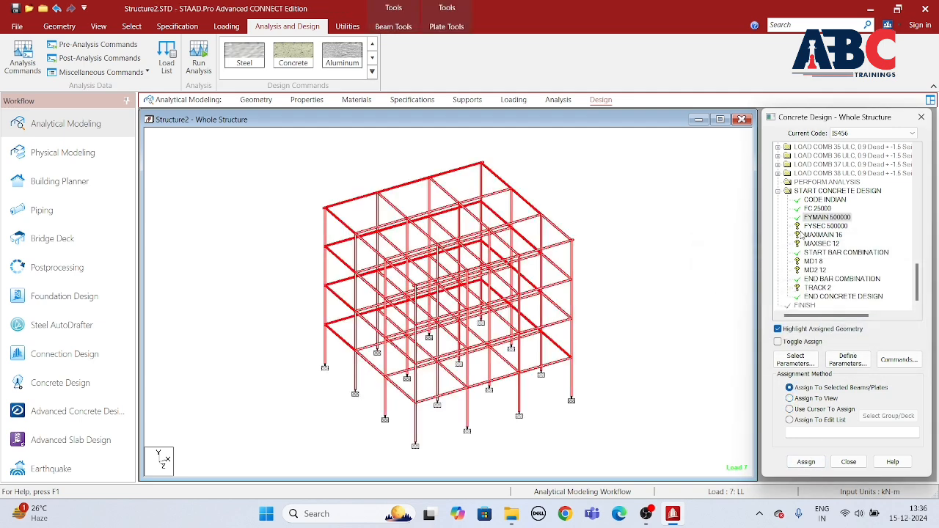
pyautogui.click(807, 227)
pyautogui.click(789, 398)
pyautogui.click(806, 462)
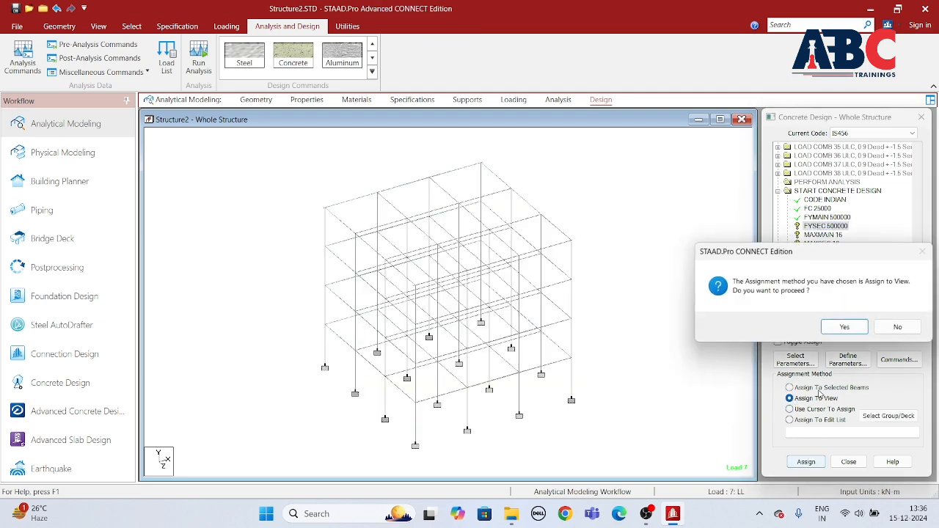
pyautogui.click(840, 326)
# Assign the MAXMAIN 16 and MAXSEC 12 parameters to all members in the view.
pyautogui.click(814, 234)
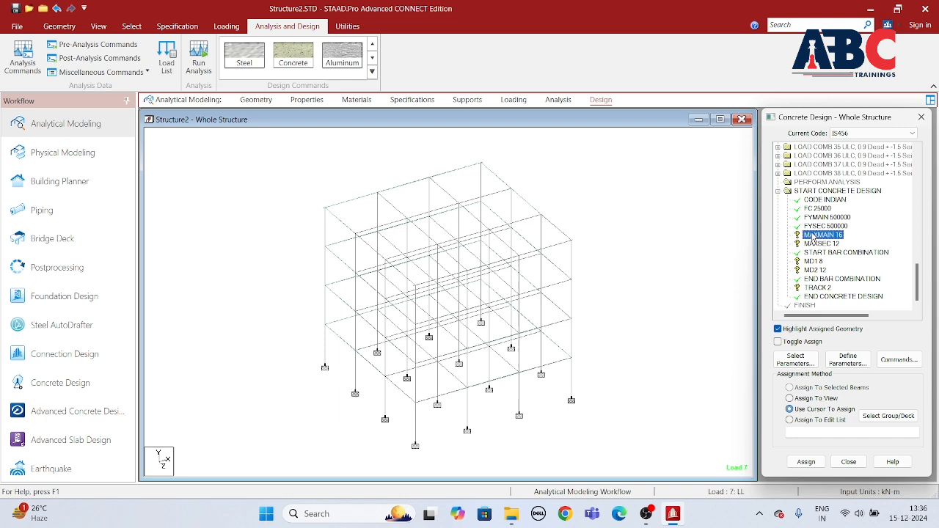
pyautogui.click(790, 398)
pyautogui.click(805, 462)
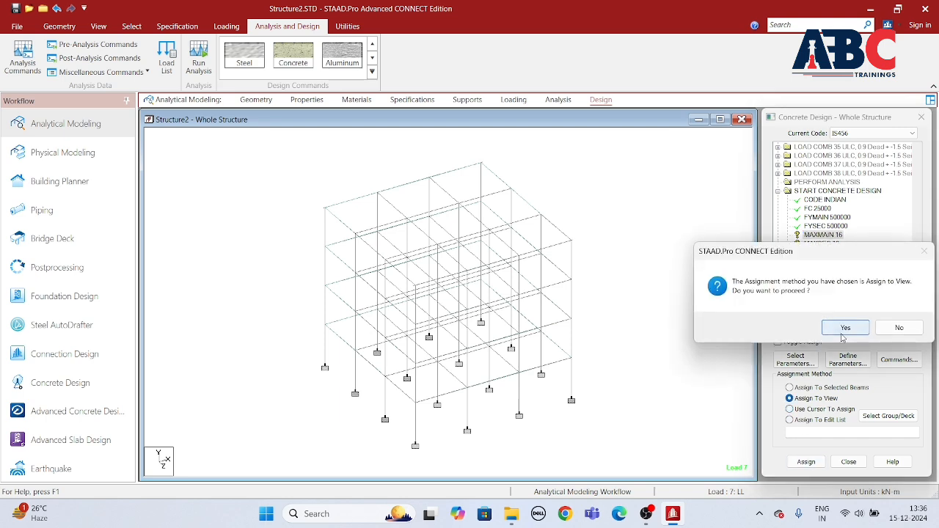
pyautogui.click(841, 325)
pyautogui.click(821, 243)
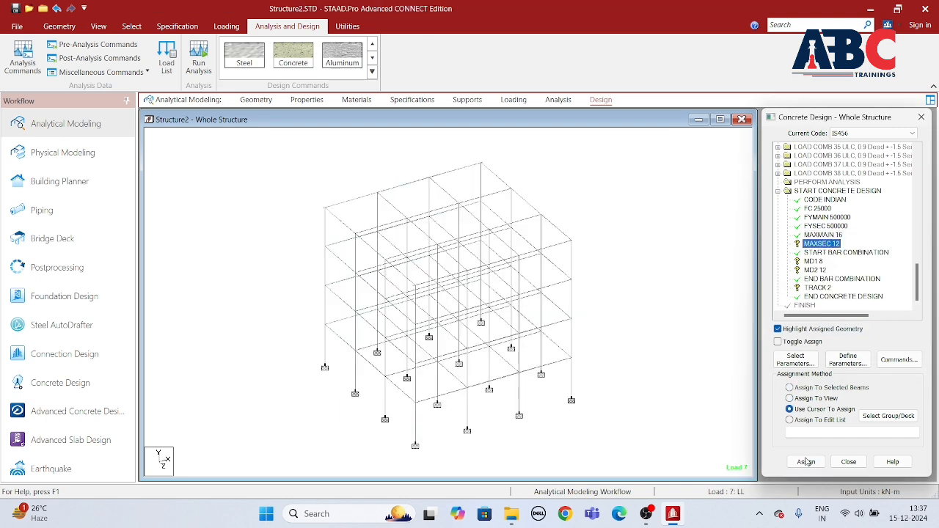
pyautogui.click(790, 397)
pyautogui.click(805, 462)
pyautogui.click(841, 326)
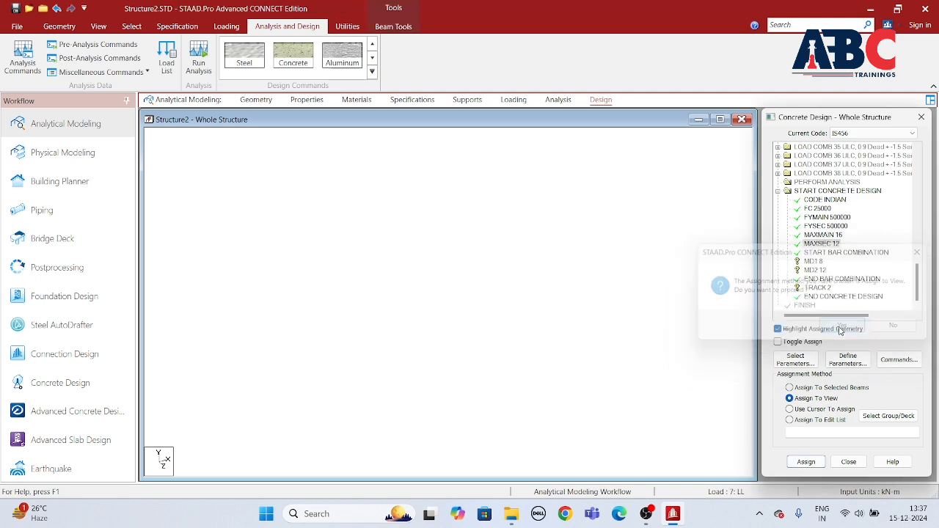
# Assign the MD1 8 and MD2 12 bar combination parameters to all members in the view.
pyautogui.click(813, 261)
pyautogui.click(789, 409)
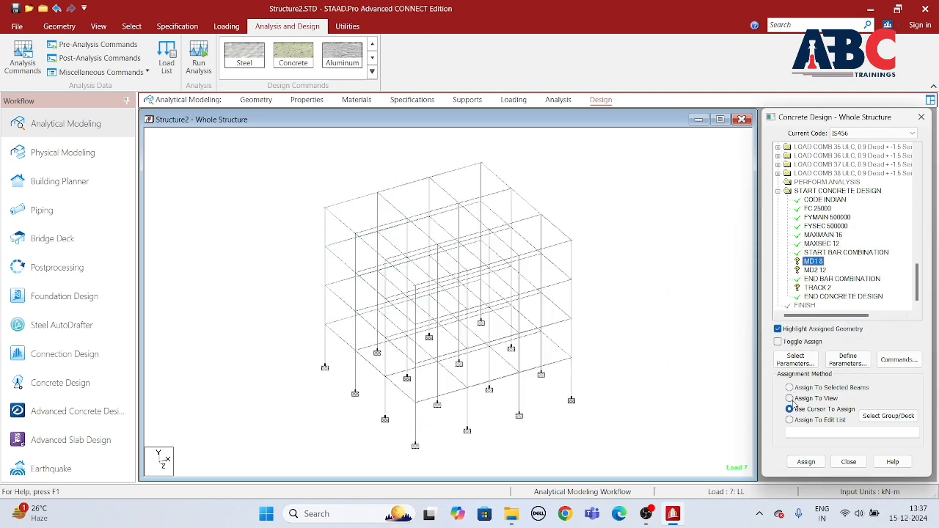
pyautogui.click(789, 398)
pyautogui.click(806, 462)
pyautogui.click(840, 327)
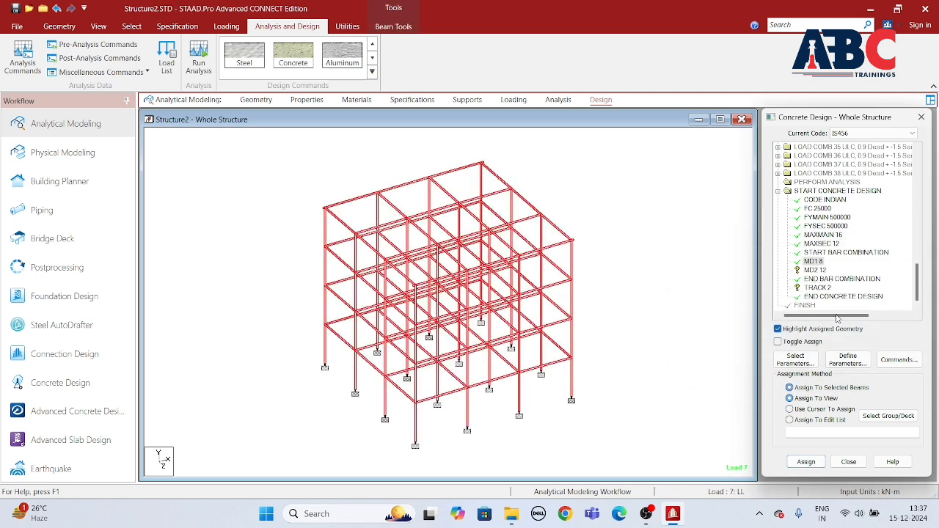
pyautogui.click(814, 270)
pyautogui.click(789, 408)
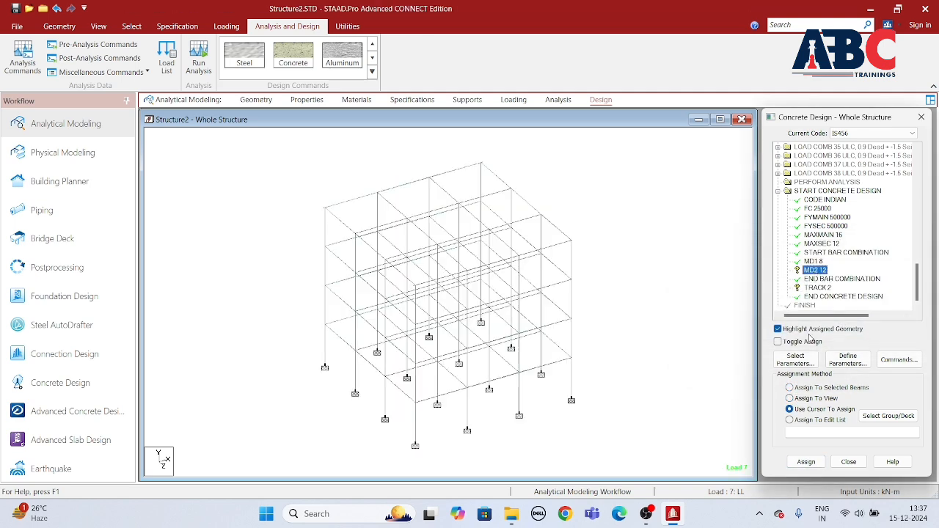
pyautogui.click(818, 460)
pyautogui.click(843, 327)
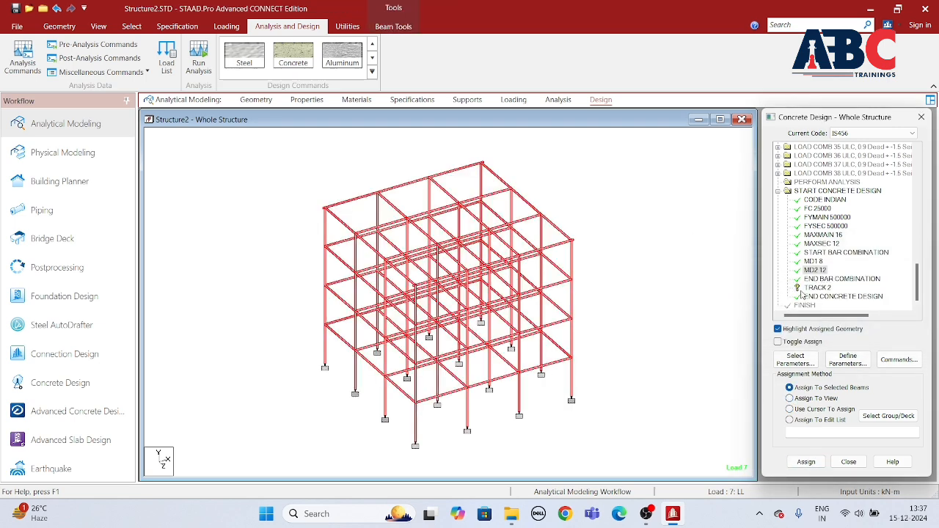
# Assign the TRACK 2 parameter to all members in the view.
pyautogui.click(814, 288)
pyautogui.click(790, 409)
pyautogui.click(789, 397)
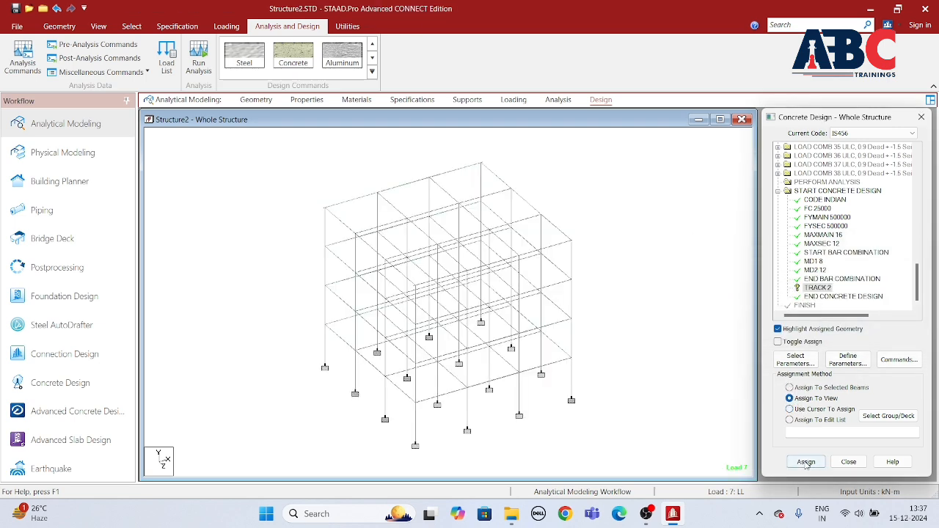
pyautogui.click(806, 462)
pyautogui.click(841, 327)
# Add the DESIGN BEAM, DESIGN COLUMN, DESIGN SLAB/ELEMENT and TAKE OFF commands to the concrete design.
pyautogui.click(898, 359)
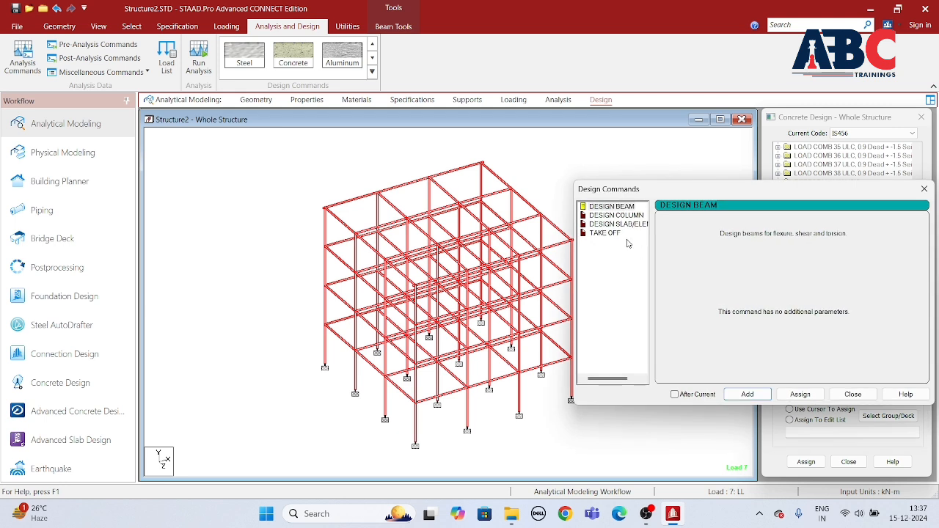
pyautogui.click(619, 208)
pyautogui.click(747, 394)
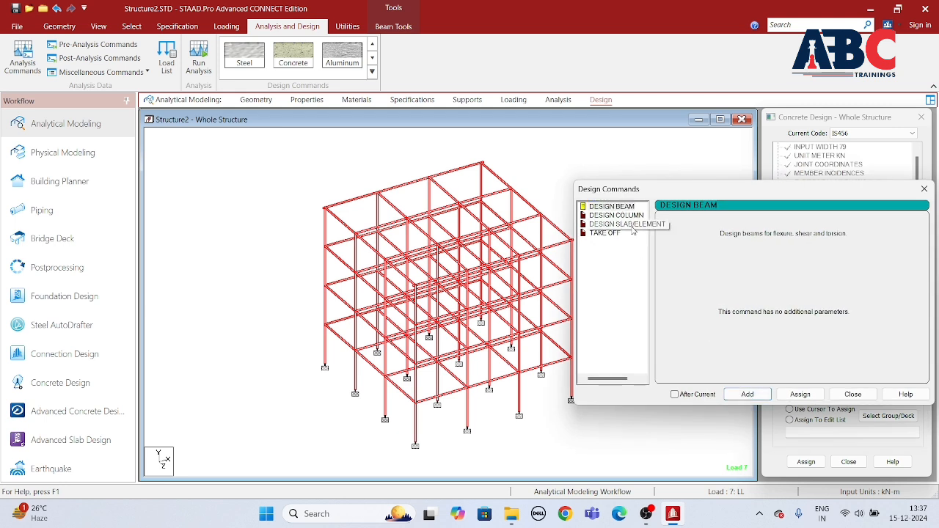
pyautogui.click(616, 215)
pyautogui.click(746, 394)
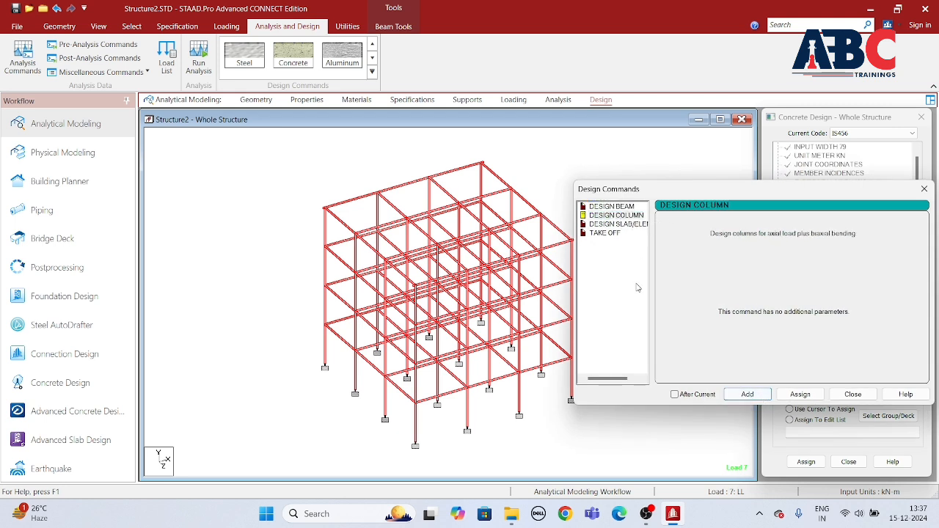
pyautogui.click(618, 223)
pyautogui.click(747, 393)
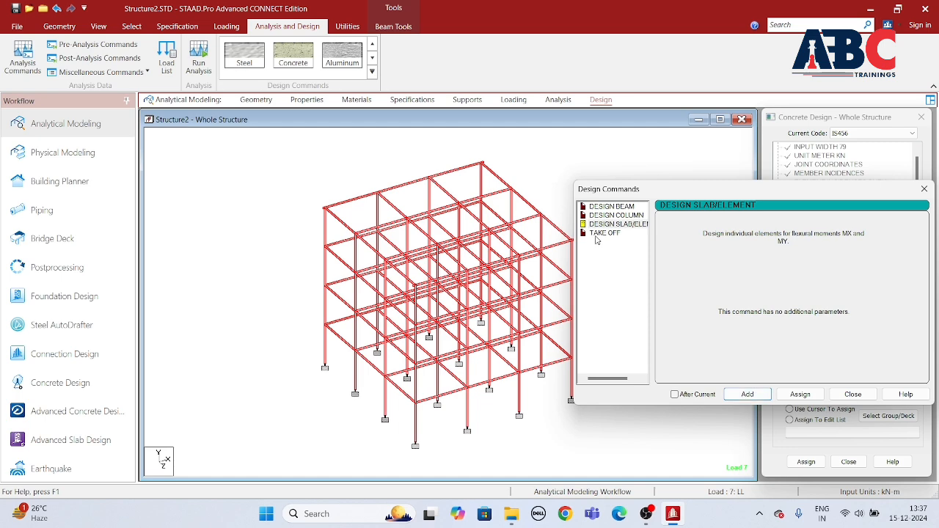
pyautogui.click(605, 232)
pyautogui.click(747, 394)
pyautogui.click(848, 396)
# Assign the DESIGN BEAM command to all horizontal beams by selecting the vertical columns and inverting the beam selection.
pyautogui.scroll(-5, 857, 308)
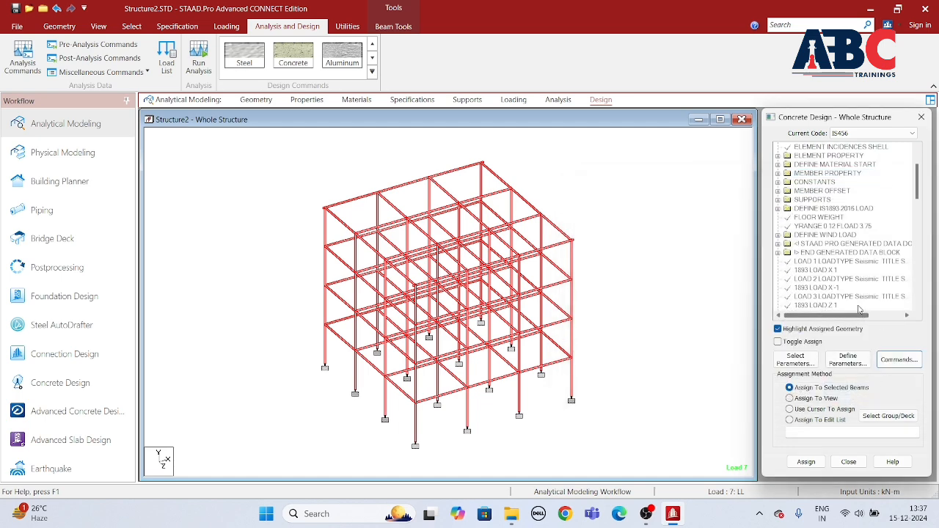
pyautogui.scroll(-4, 920, 202)
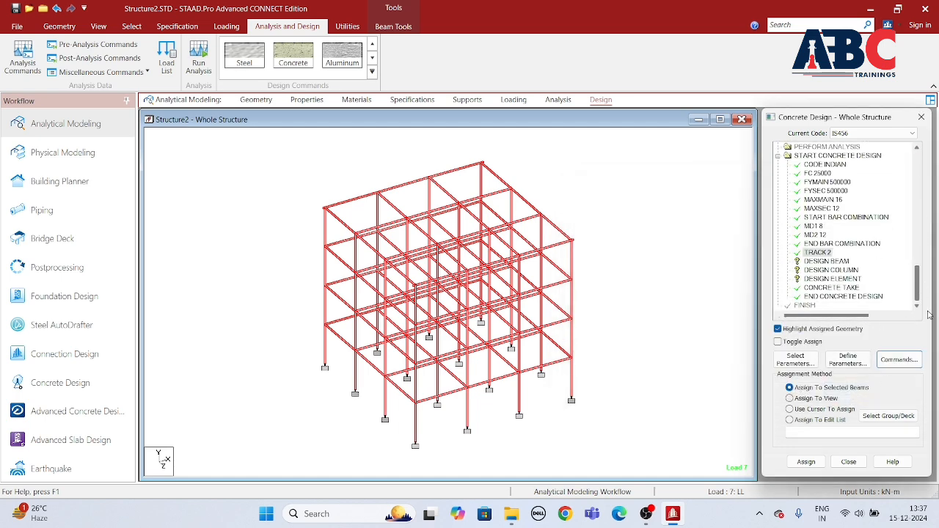
pyautogui.click(826, 261)
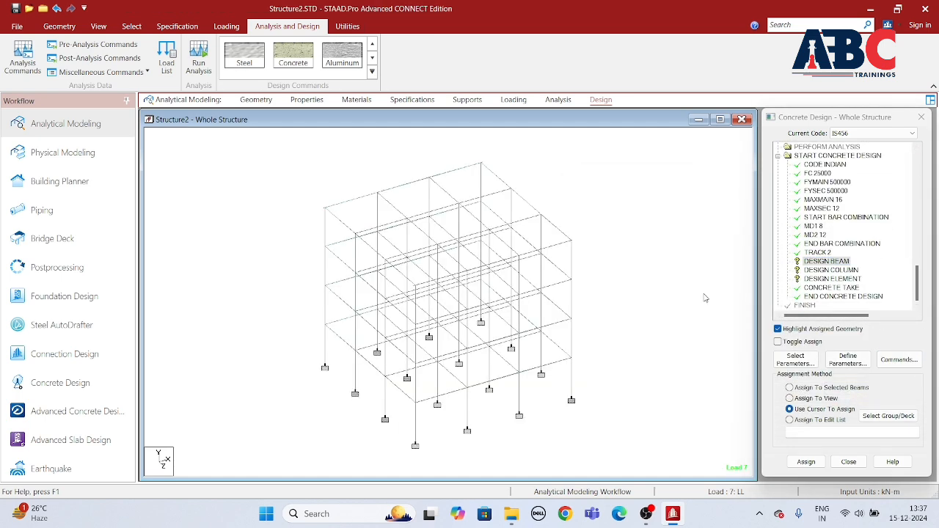
pyautogui.click(132, 26)
pyautogui.click(485, 43)
pyautogui.click(481, 73)
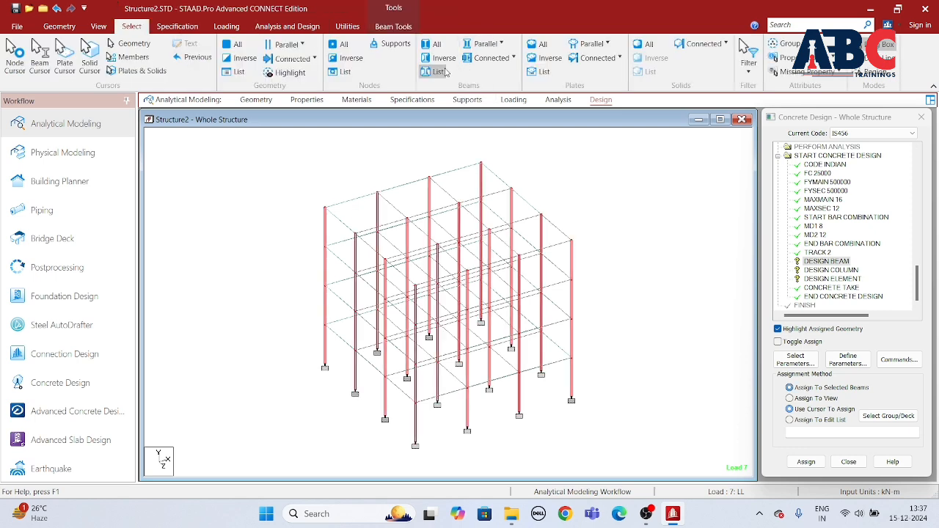
pyautogui.click(443, 69)
pyautogui.click(618, 225)
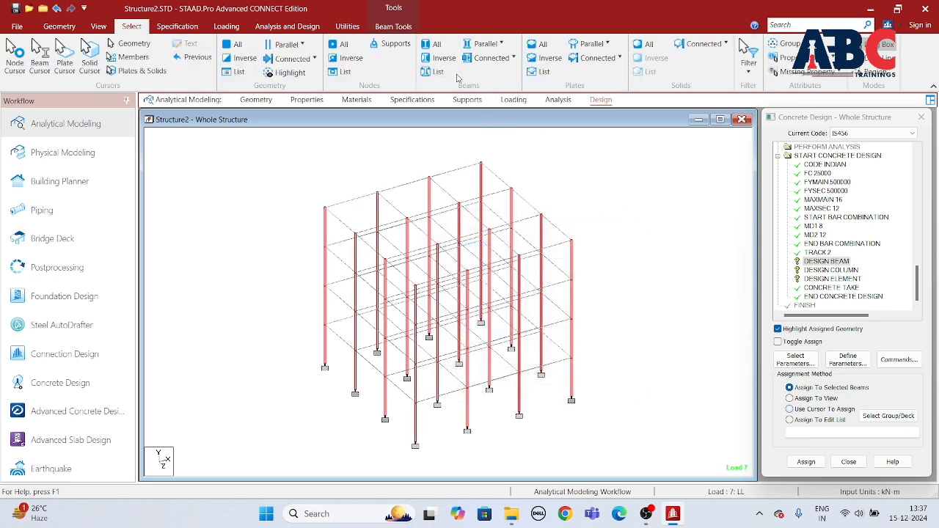
pyautogui.click(443, 58)
pyautogui.click(806, 461)
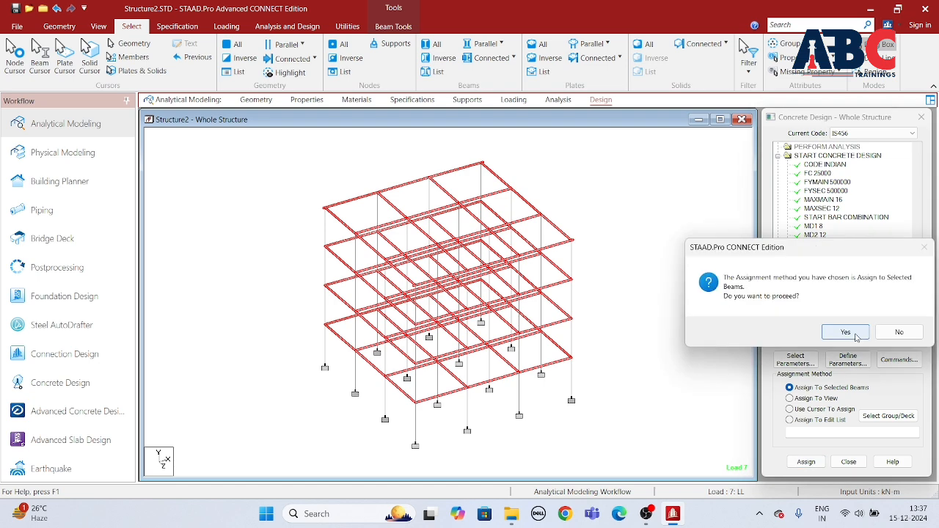
pyautogui.click(838, 330)
# Assign the DESIGN COLUMN command to all vertical columns by selecting the beams parallel to Y.
pyautogui.click(632, 308)
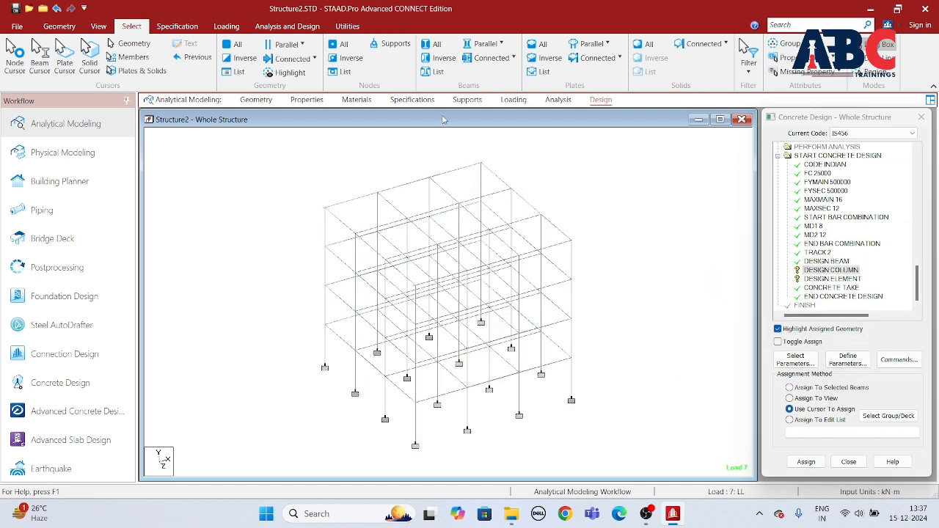
pyautogui.click(501, 43)
pyautogui.click(481, 76)
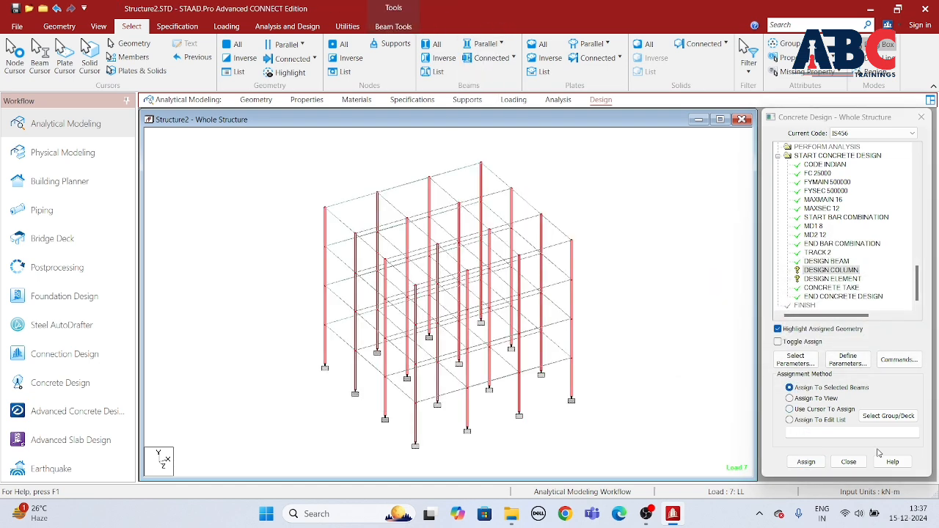
pyautogui.click(817, 465)
pyautogui.click(842, 329)
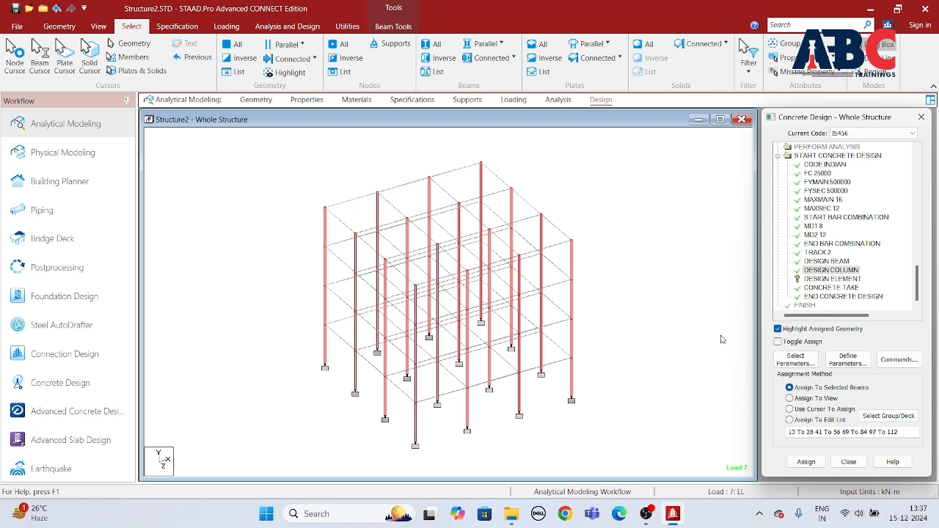
# Assign the DESIGN ELEMENT command to all selected floor plates and clear the selection.
pyautogui.click(844, 278)
pyautogui.click(536, 44)
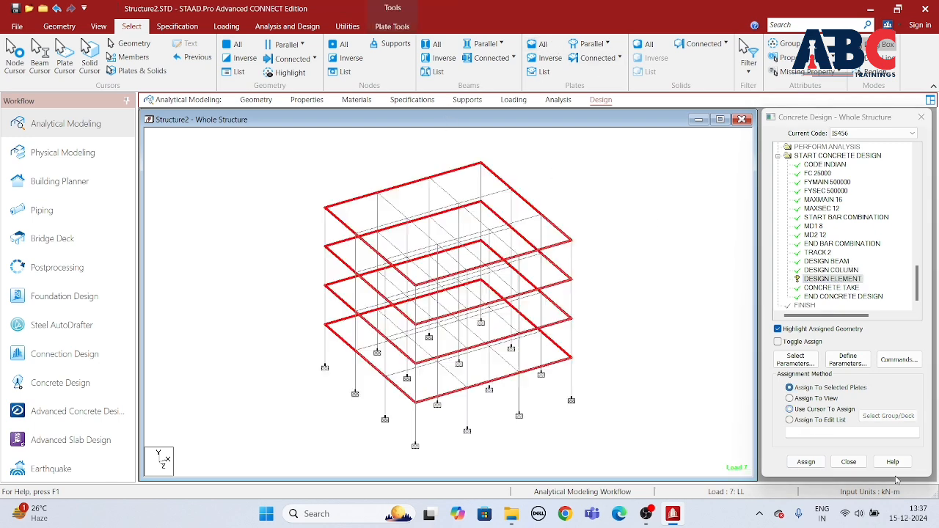
pyautogui.click(806, 463)
pyautogui.click(853, 330)
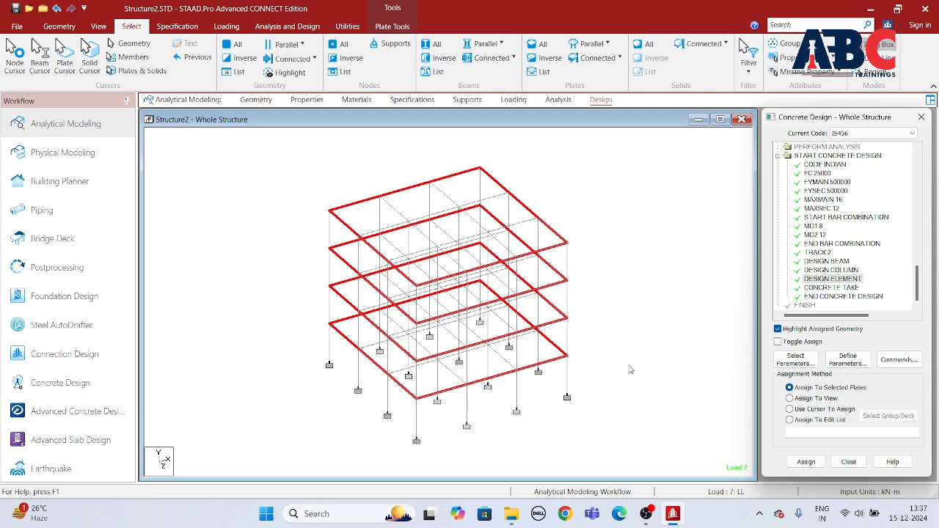
pyautogui.click(633, 369)
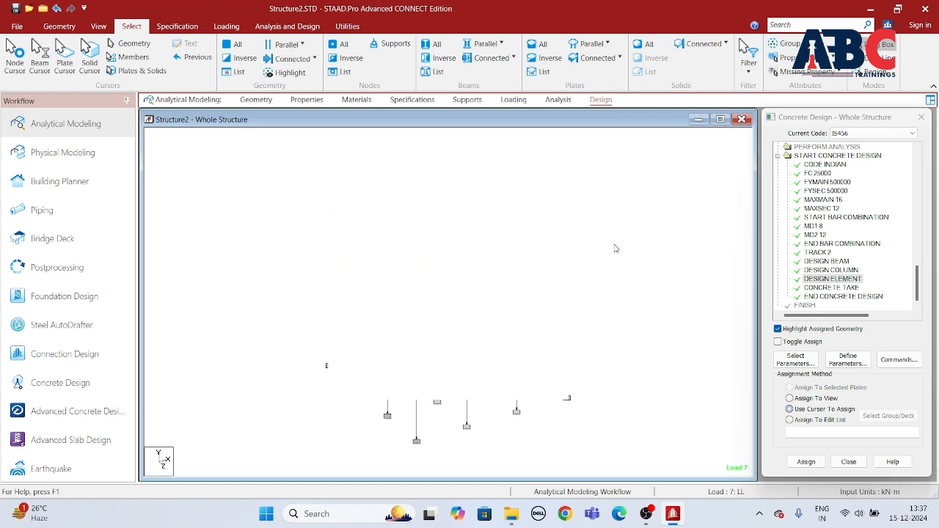
pyautogui.scroll(-2, 505, 342)
pyautogui.scroll(1, 505, 342)
# Add a Perform Analysis command with the No Print option.
pyautogui.click(557, 99)
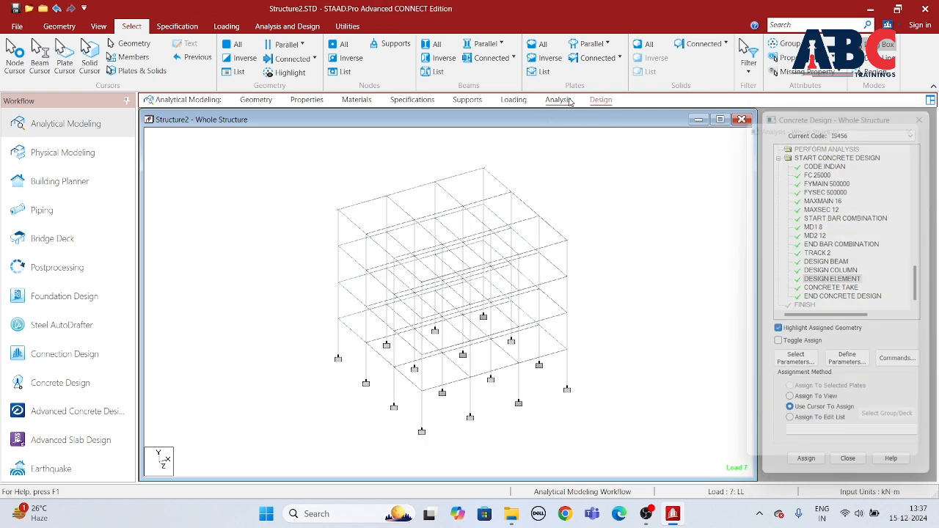
pyautogui.click(22, 55)
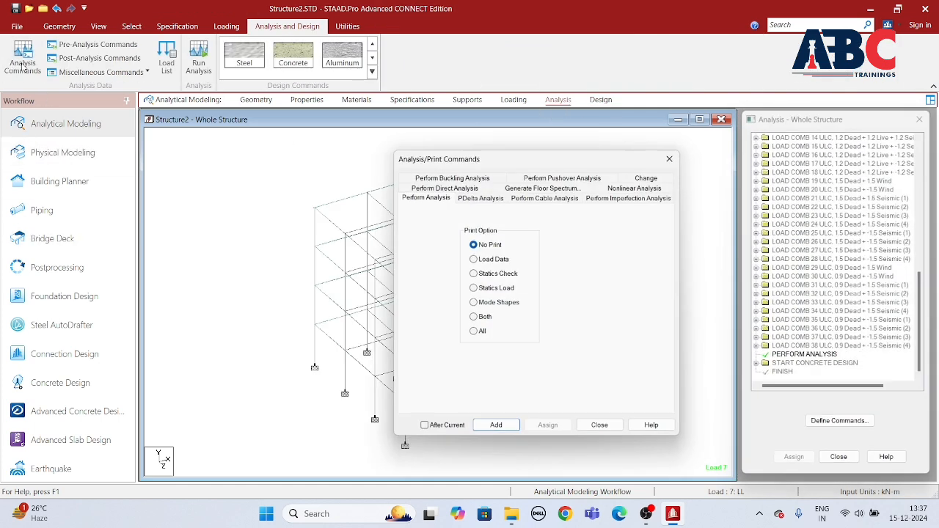
pyautogui.click(496, 428)
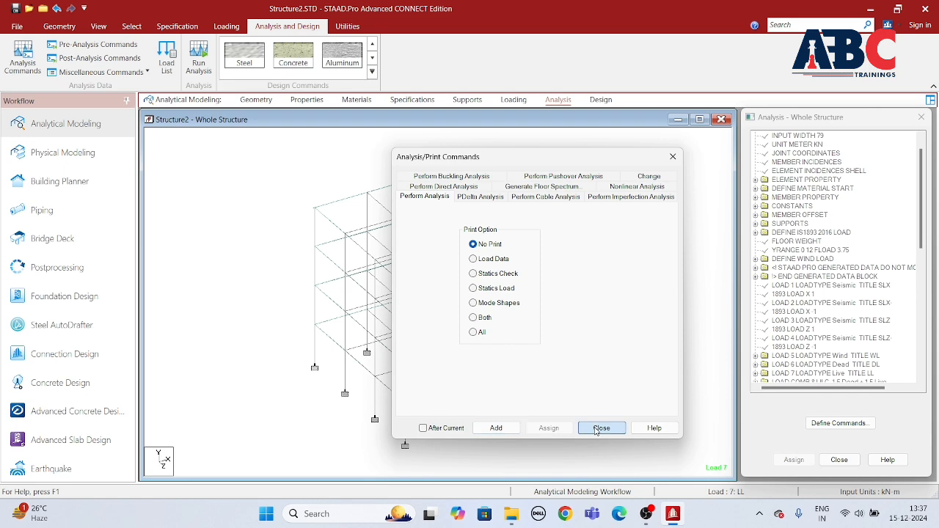
pyautogui.click(601, 427)
# Save the modified structure, run the analysis and concrete design, and open the output file.
pyautogui.click(199, 58)
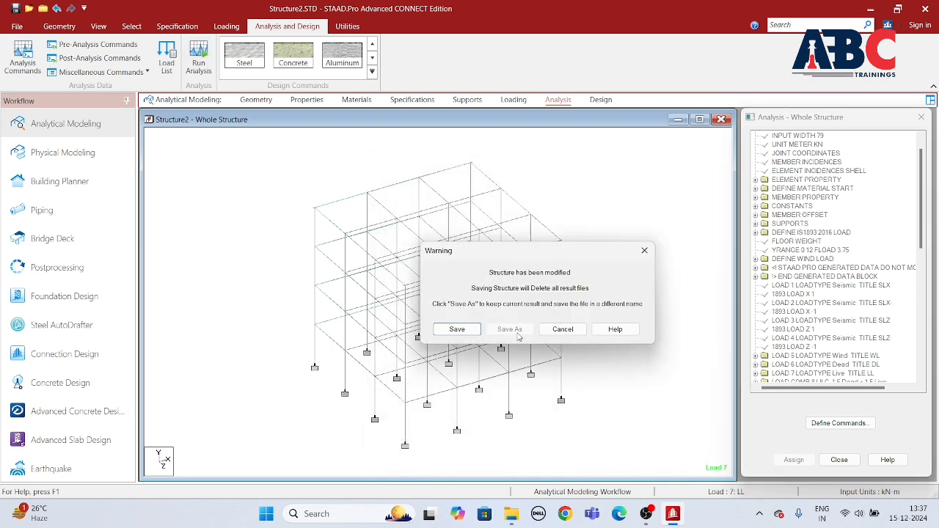
pyautogui.click(454, 328)
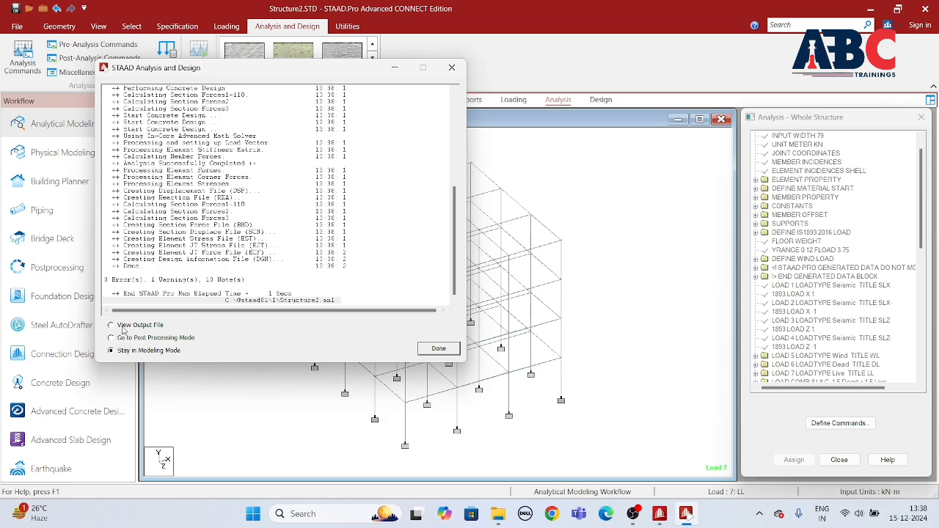
pyautogui.click(119, 327)
pyautogui.click(438, 348)
# Look through the output file's load listing and base shear entries, widening the contents list to read the full titles.
pyautogui.scroll(-17, 490, 380)
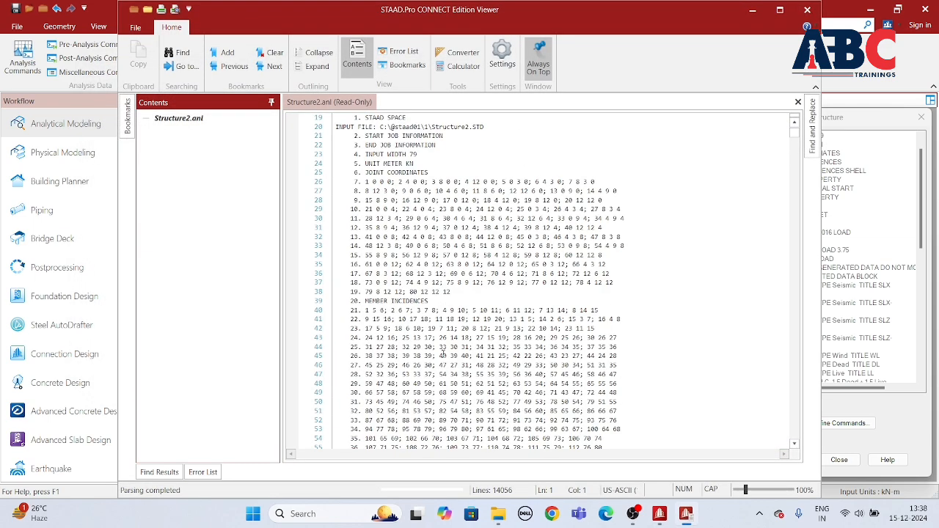
pyautogui.scroll(-20, 491, 380)
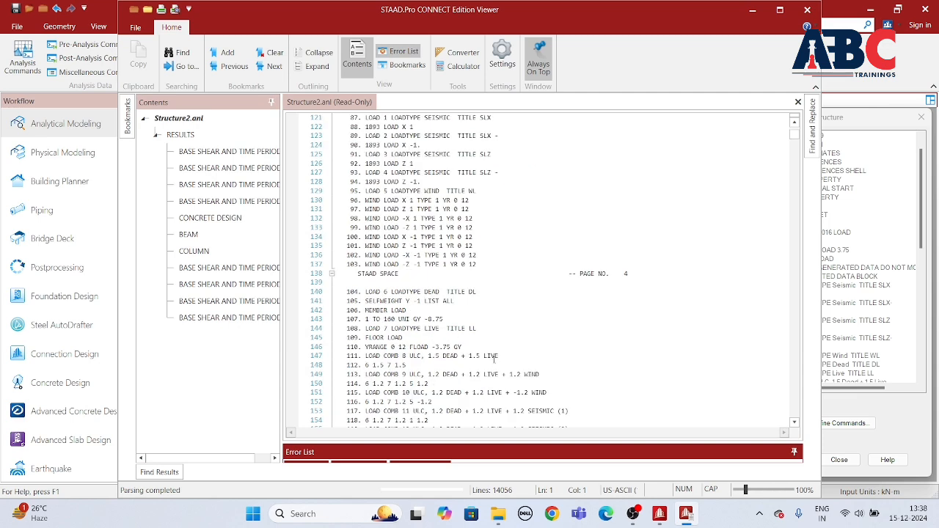
pyautogui.click(215, 155)
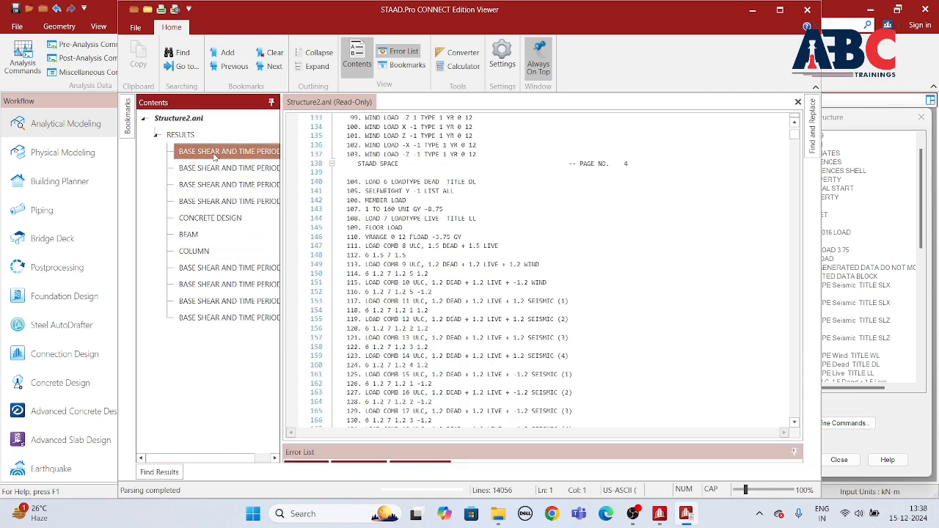
pyautogui.click(212, 170)
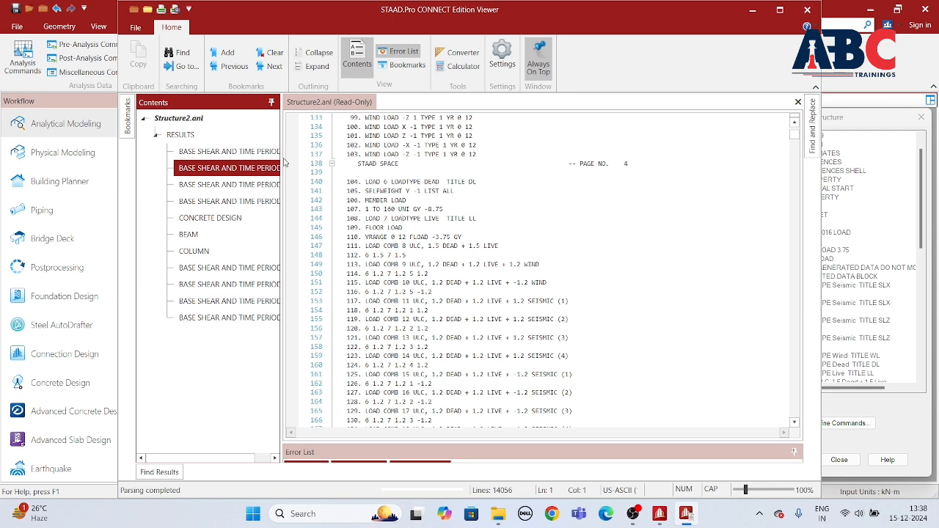
pyautogui.moveTo(283, 162); pyautogui.dragTo(343, 162)
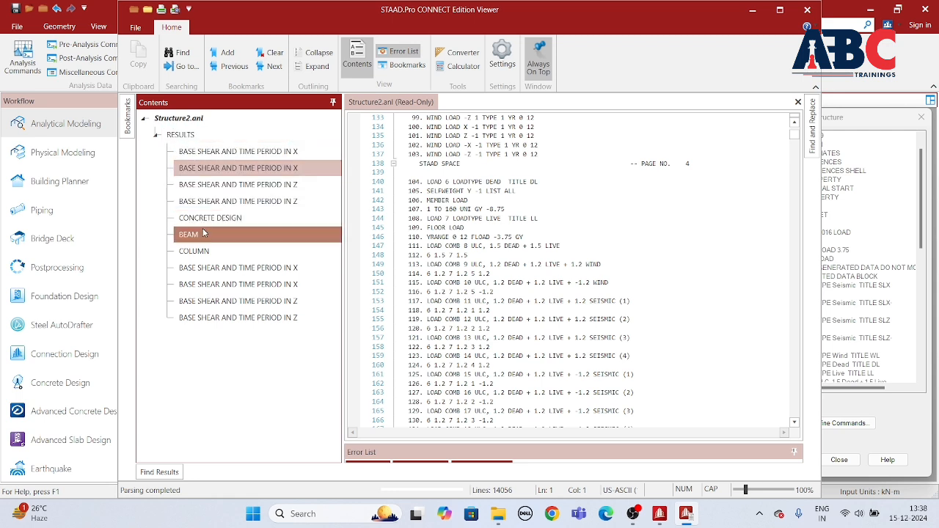
# Review the concrete design, beam and column results in the output file and close the viewer.
pyautogui.click(223, 219)
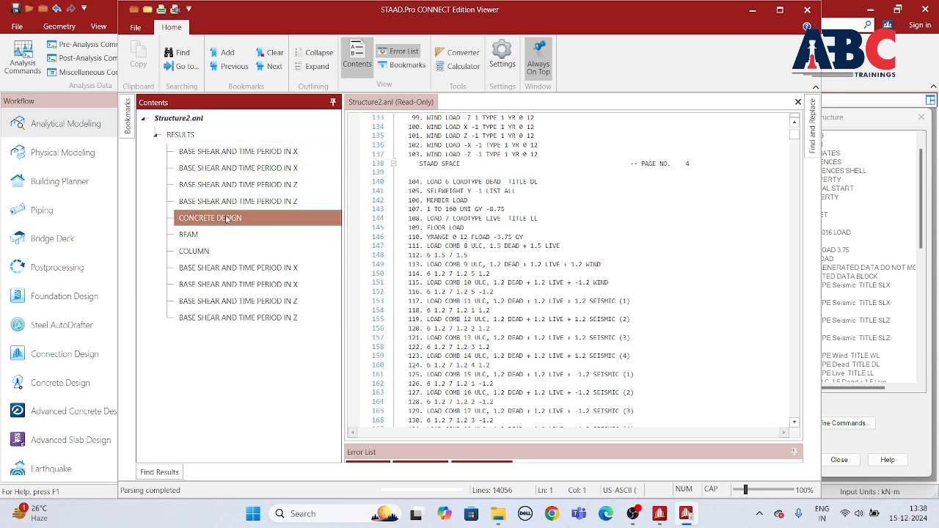
pyautogui.scroll(-4, 457, 330)
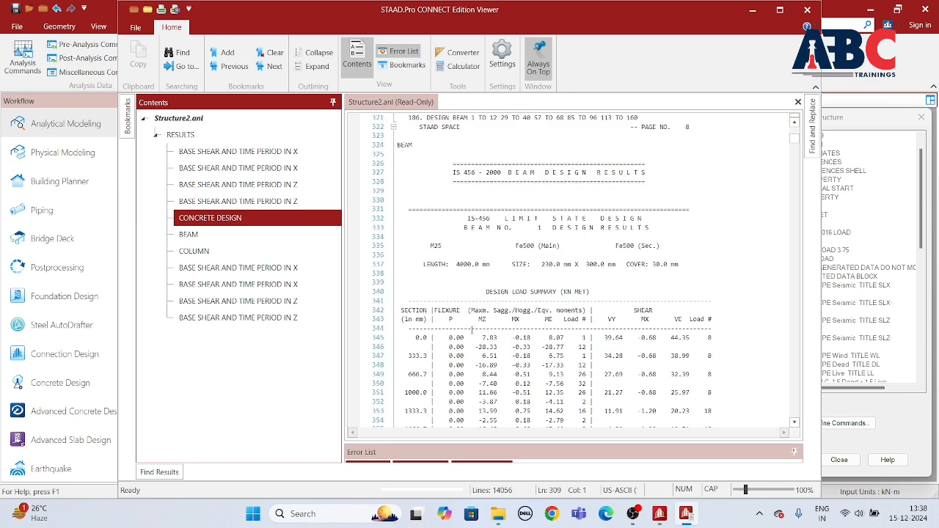
pyautogui.click(188, 234)
pyautogui.click(193, 252)
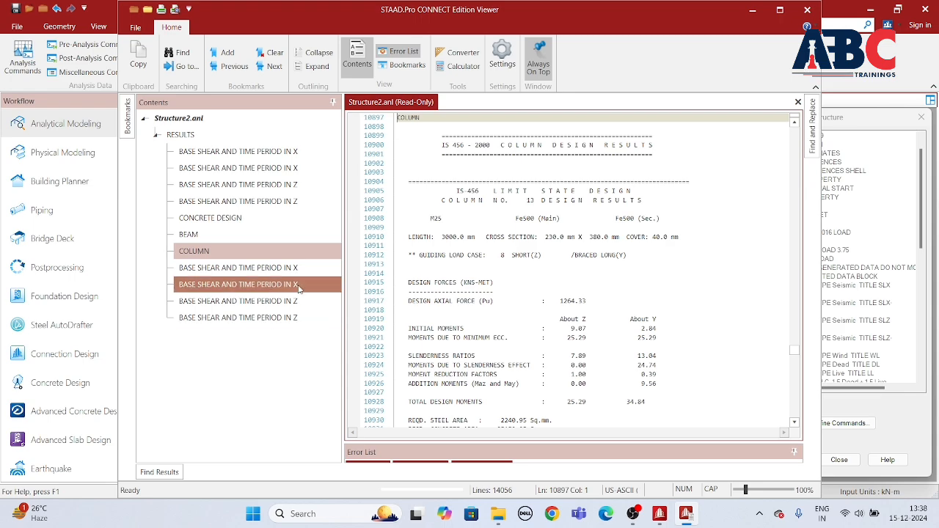
pyautogui.scroll(-20, 565, 325)
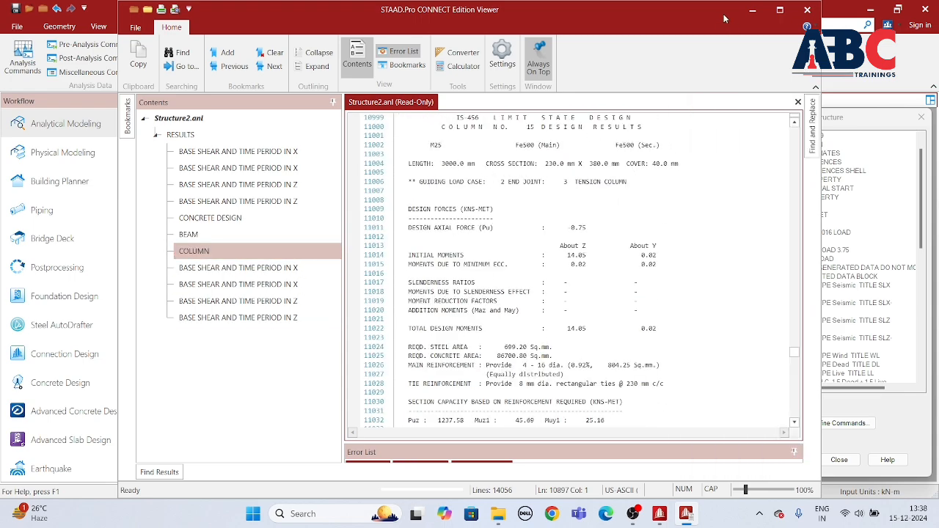
pyautogui.moveTo(722, 13); pyautogui.dragTo(648, 86)
pyautogui.click(733, 83)
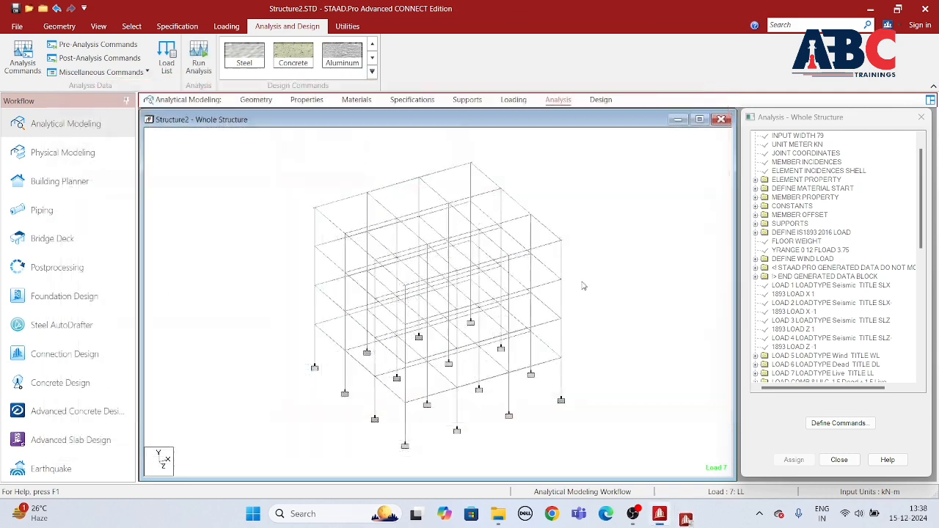
pyautogui.scroll(-1, 448, 396)
pyautogui.moveTo(448, 396); pyautogui.dragTo(470, 412, button='middle')
pyautogui.scroll(2, 535, 374)
pyautogui.scroll(-1, 470, 412)
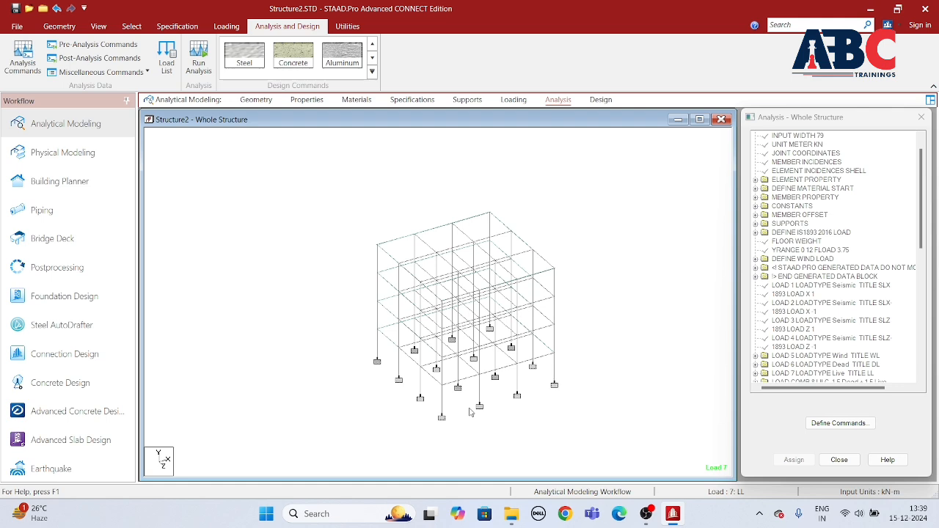
pyautogui.scroll(-5, 484, 374)
pyautogui.scroll(9, 507, 382)
pyautogui.scroll(-3, 514, 382)
pyautogui.scroll(3, 517, 369)
pyautogui.moveTo(513, 365); pyautogui.dragTo(489, 346, button='middle')
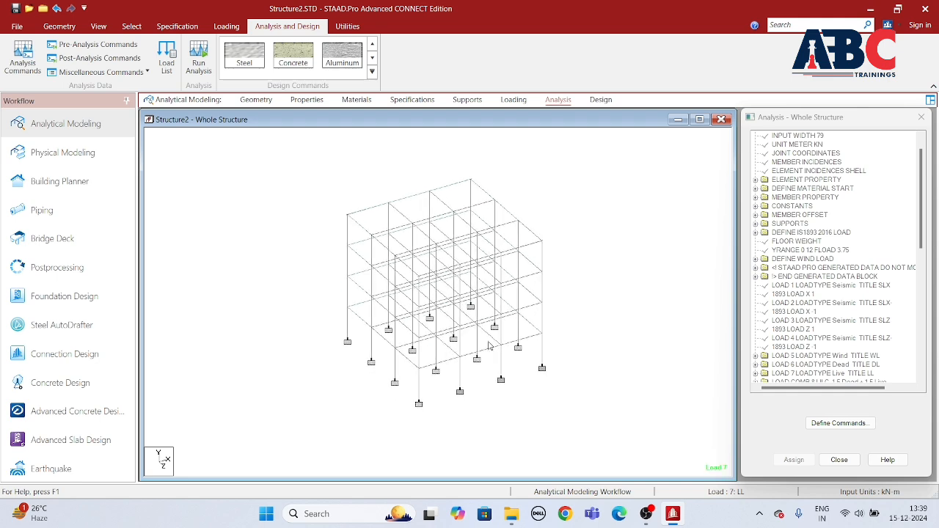
pyautogui.scroll(-2, 488, 346)
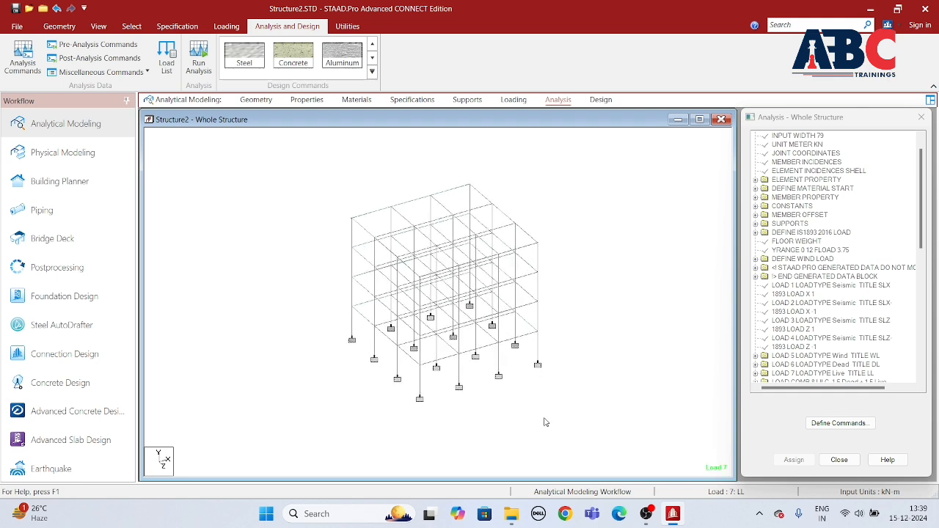